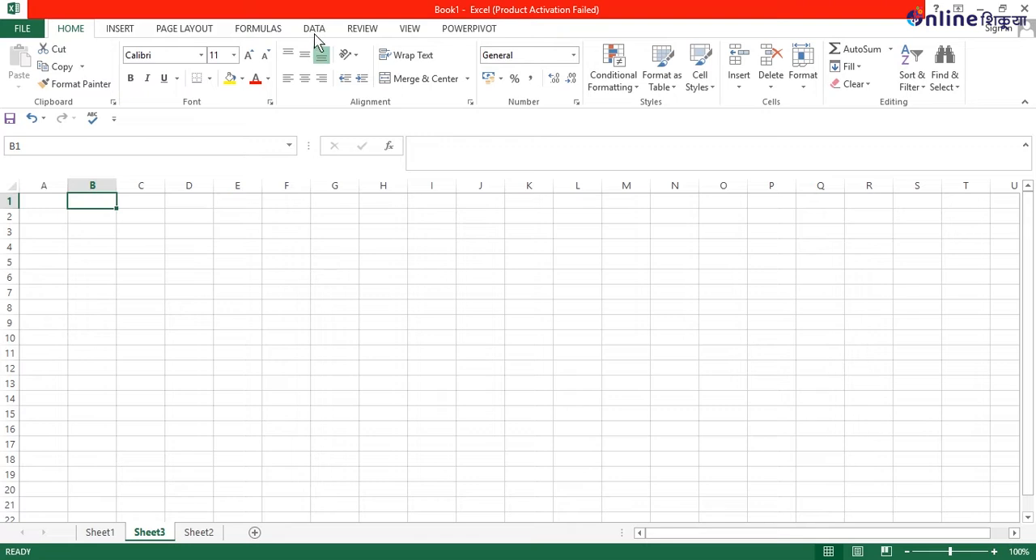
Examine the external data import options, including the other data sources and the Access database file selection, without importing anything.
{"action": "left_click", "coordinate": [315, 32]}
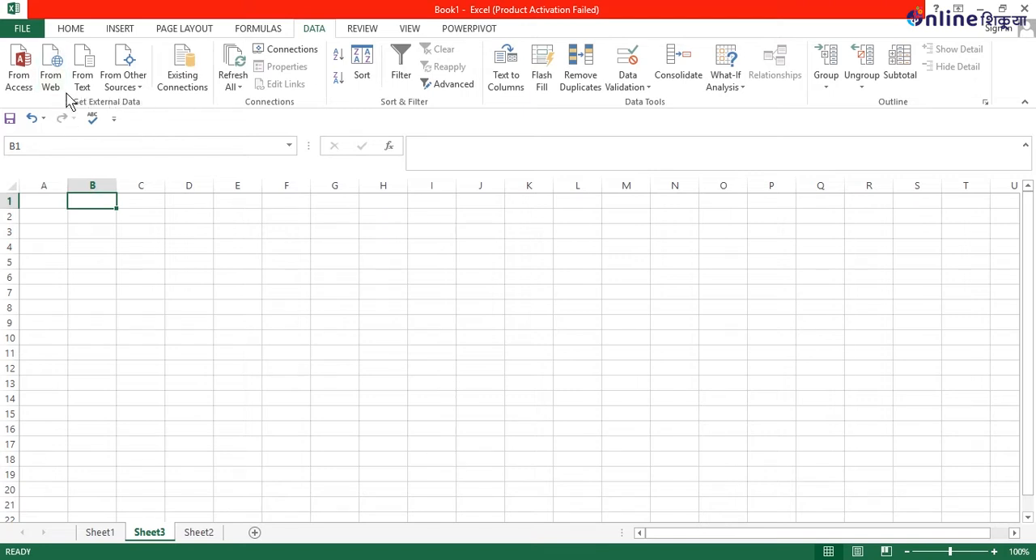
{"action": "left_click", "coordinate": [44, 200]}
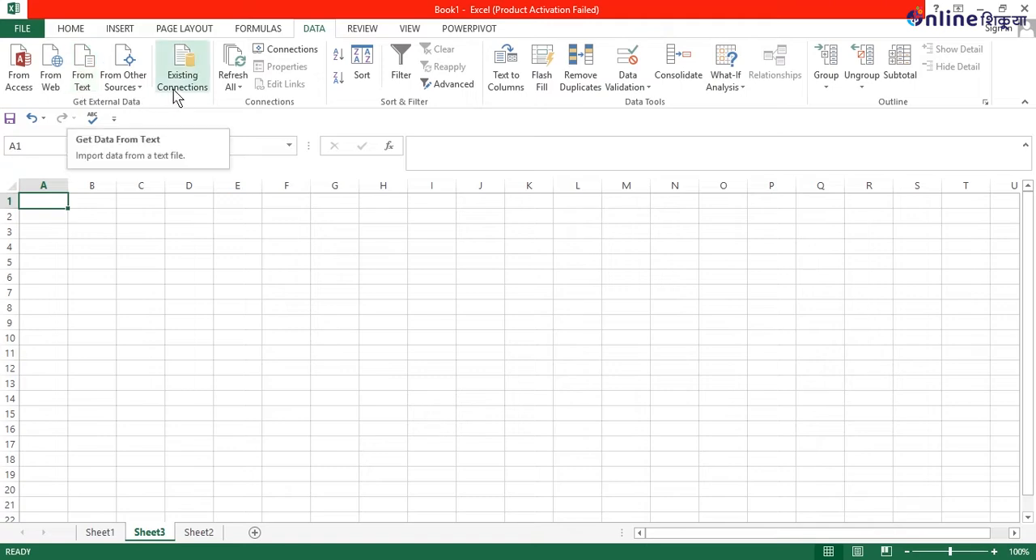
{"action": "left_click", "coordinate": [128, 87]}
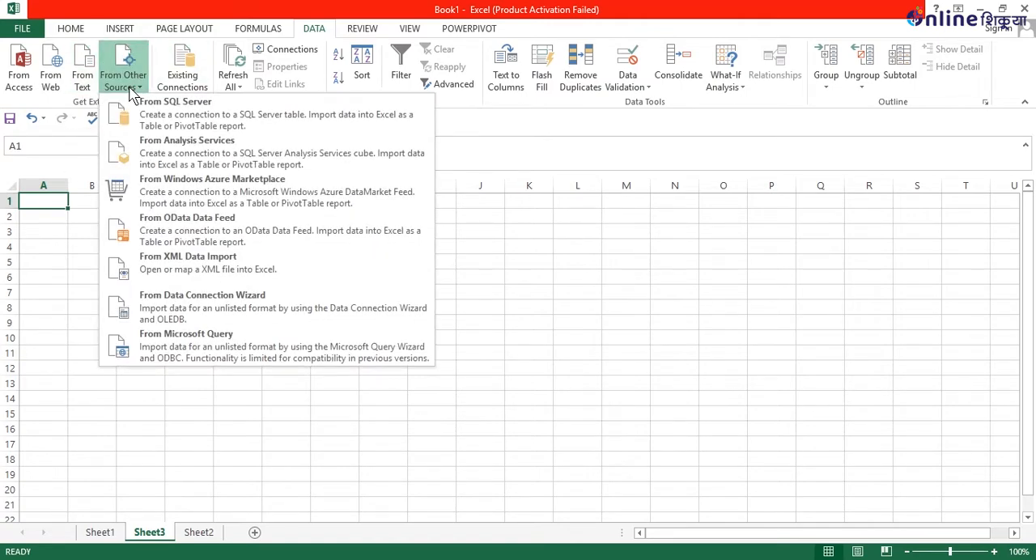
{"action": "left_click", "coordinate": [129, 90]}
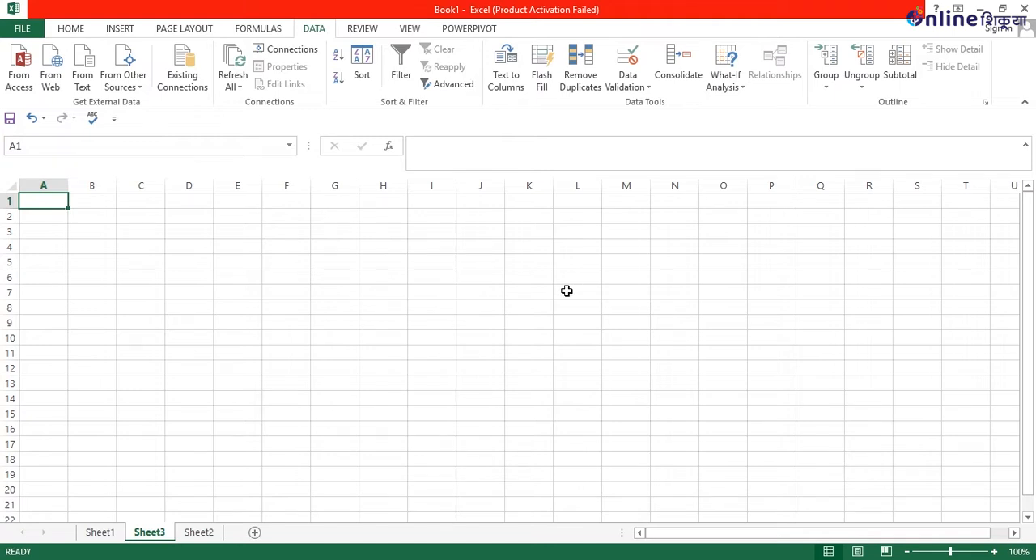
{"action": "left_click", "coordinate": [20, 75]}
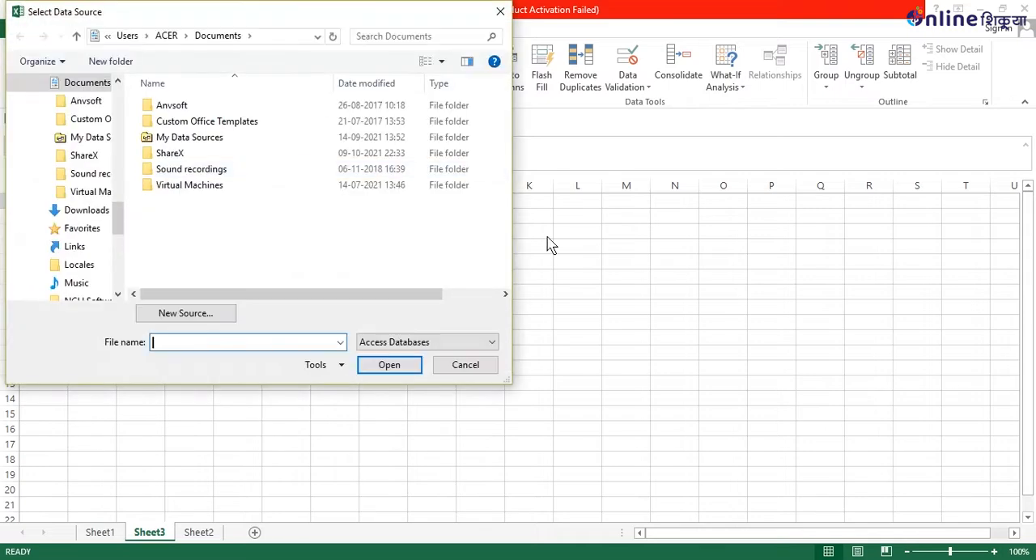
{"action": "left_click", "coordinate": [499, 13]}
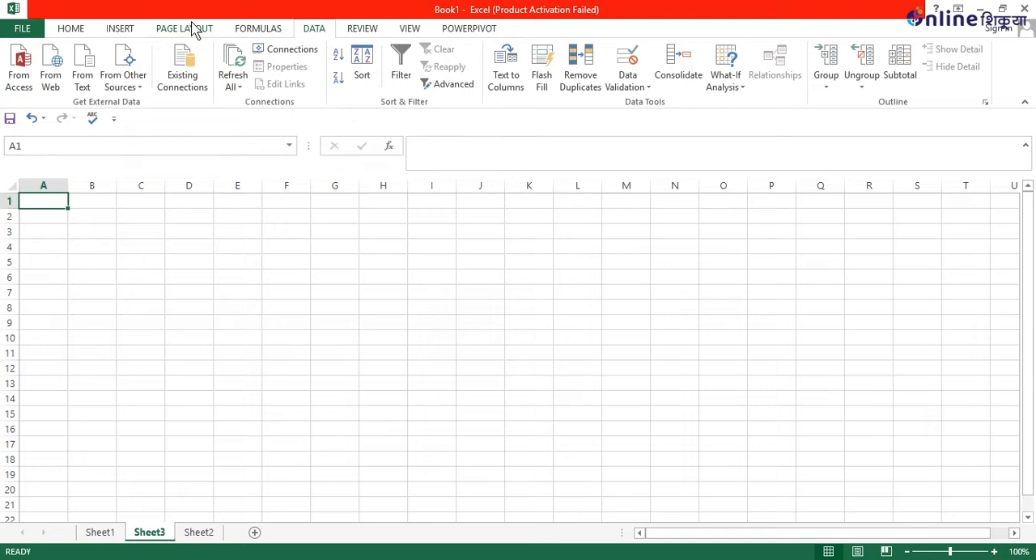
Start a new web query and search the web for "diwali", allowing the page's scripts to continue running.
{"action": "left_click", "coordinate": [52, 81]}
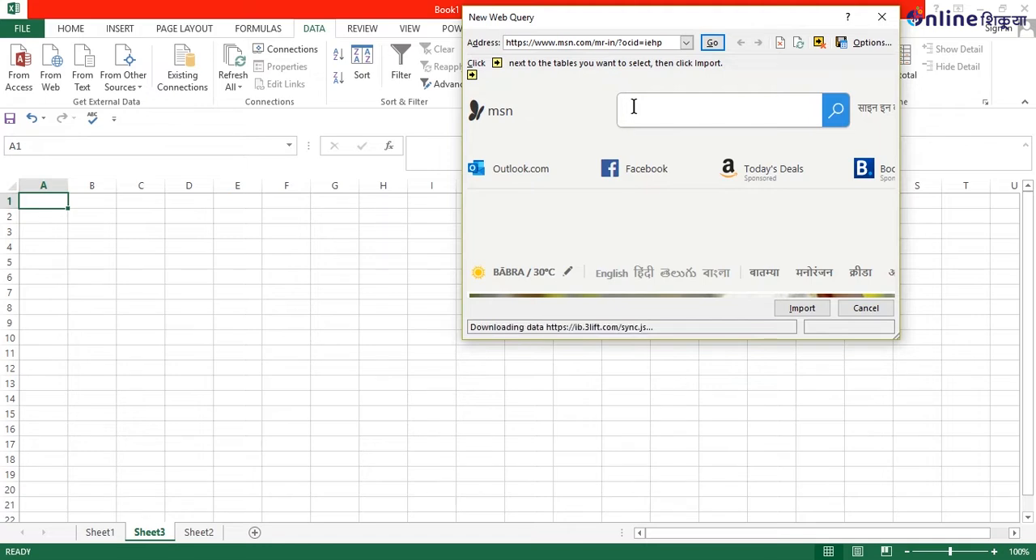
{"action": "left_click", "coordinate": [634, 107]}
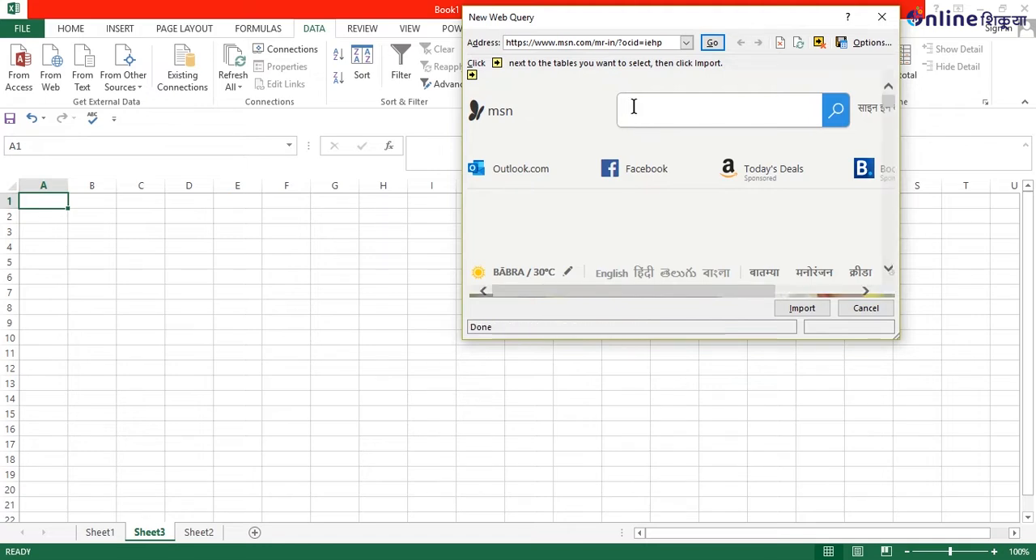
{"action": "type", "text": "D"}
{"action": "type", "text": "ow"}
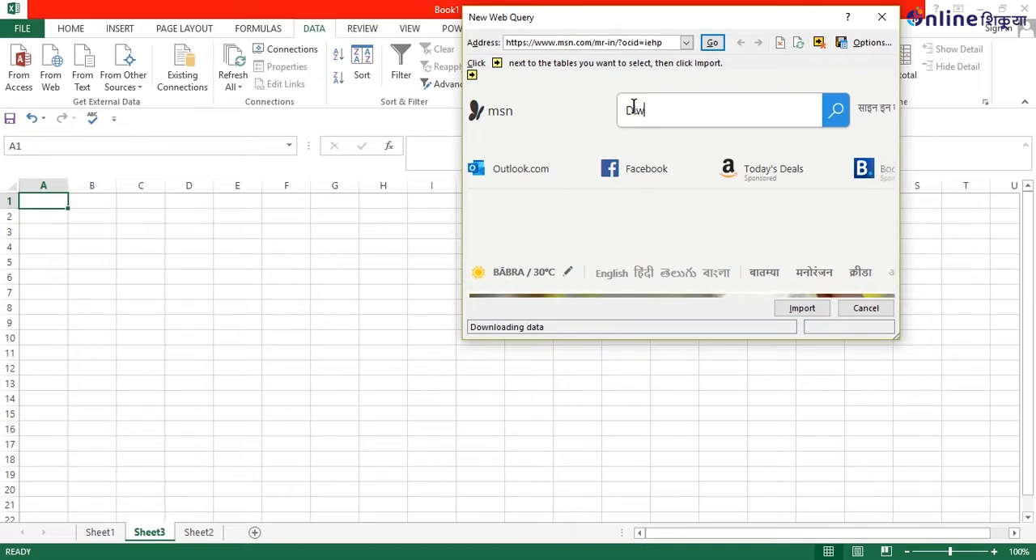
{"action": "type", "text": "ali"}
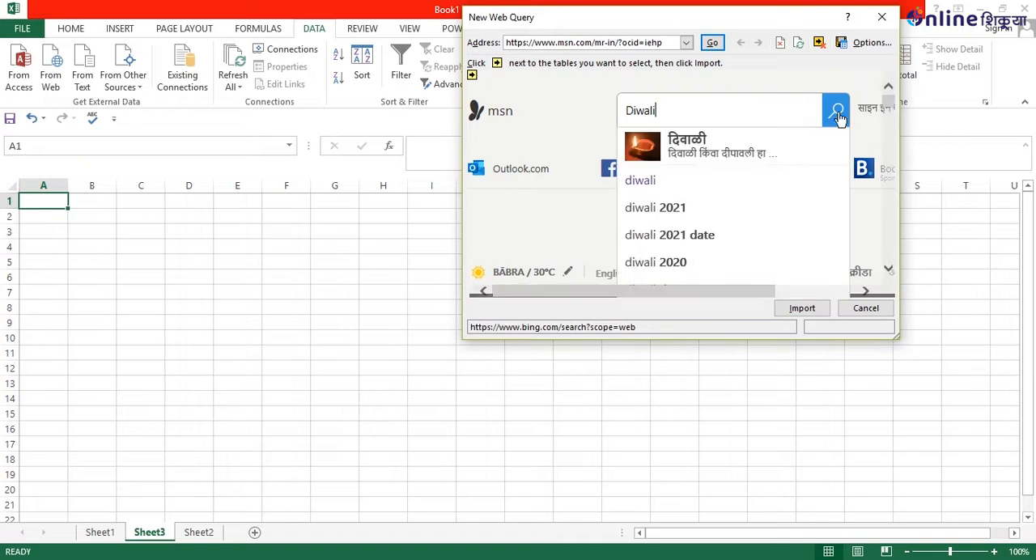
{"action": "left_click", "coordinate": [786, 180]}
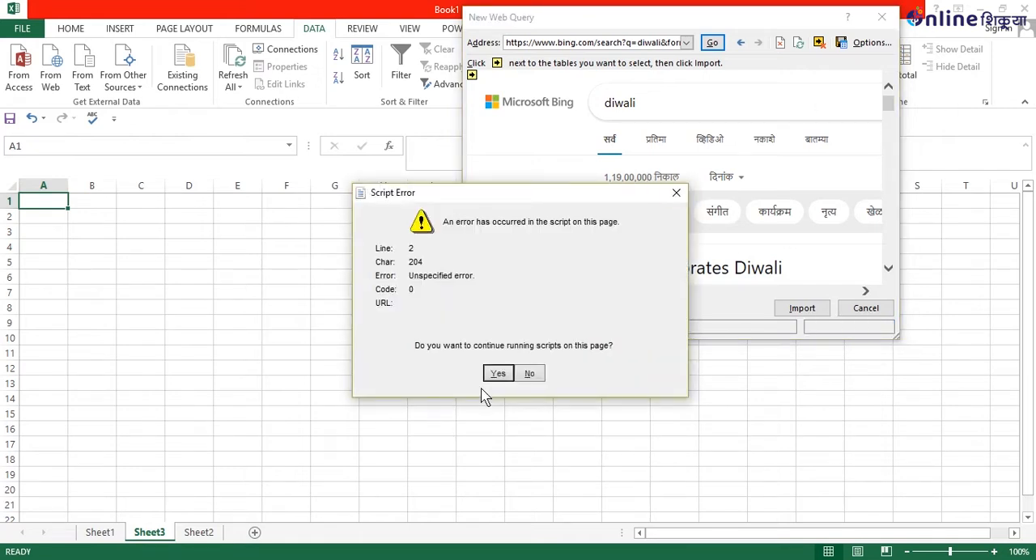
{"action": "left_click", "coordinate": [499, 374]}
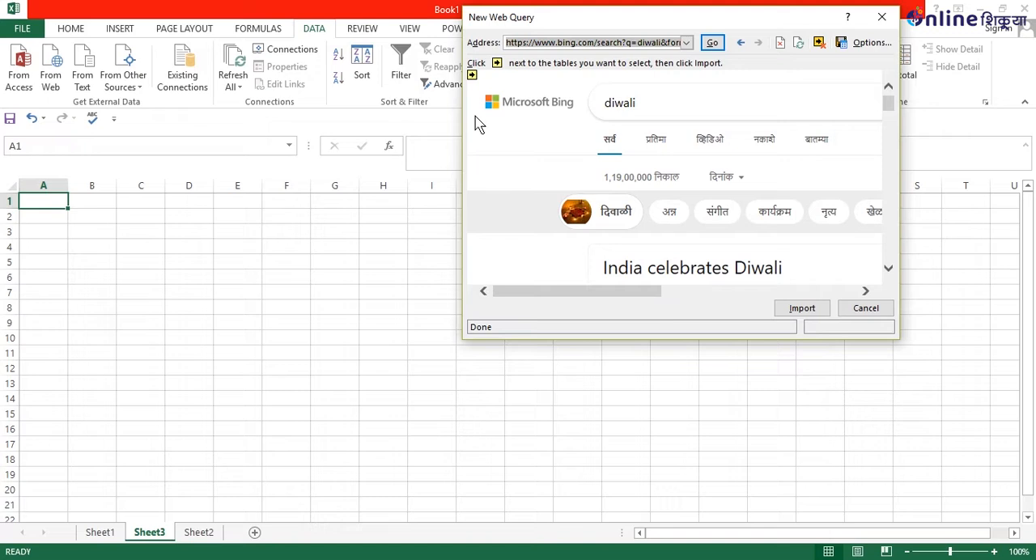
{"action": "left_click", "coordinate": [471, 75]}
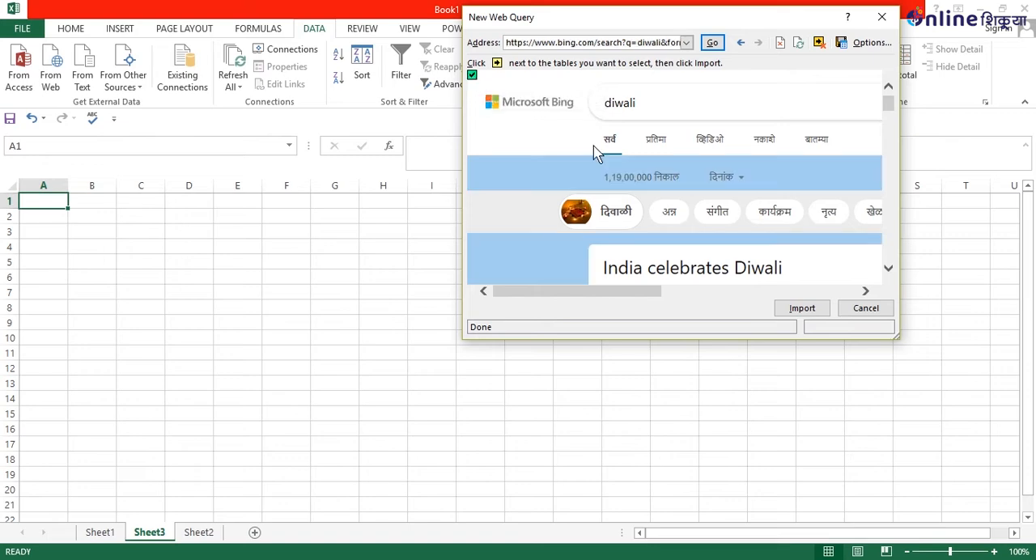
{"action": "scroll", "coordinate": [696, 226], "scroll_direction": "down", "scroll_amount": 2}
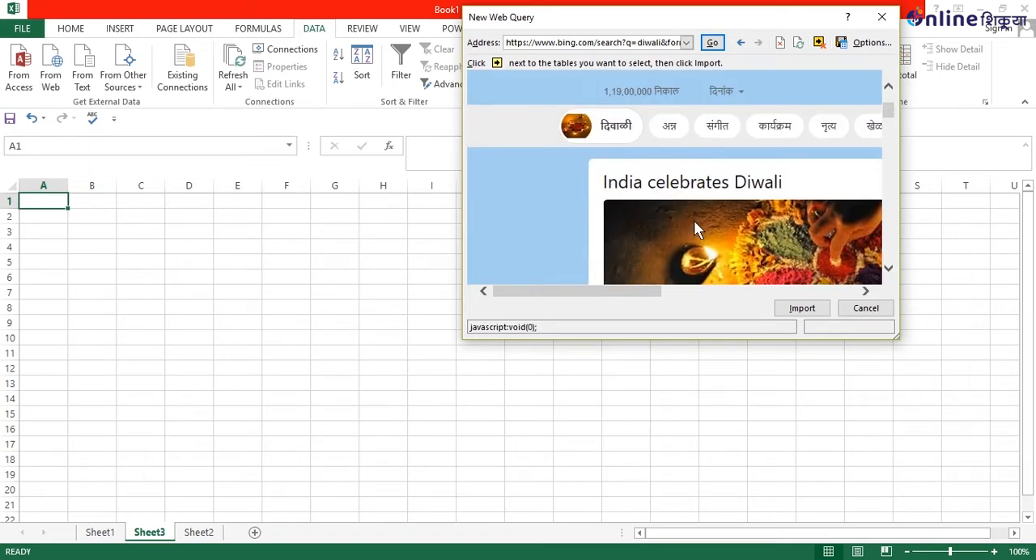
{"action": "scroll", "coordinate": [694, 223], "scroll_direction": "down", "scroll_amount": 3}
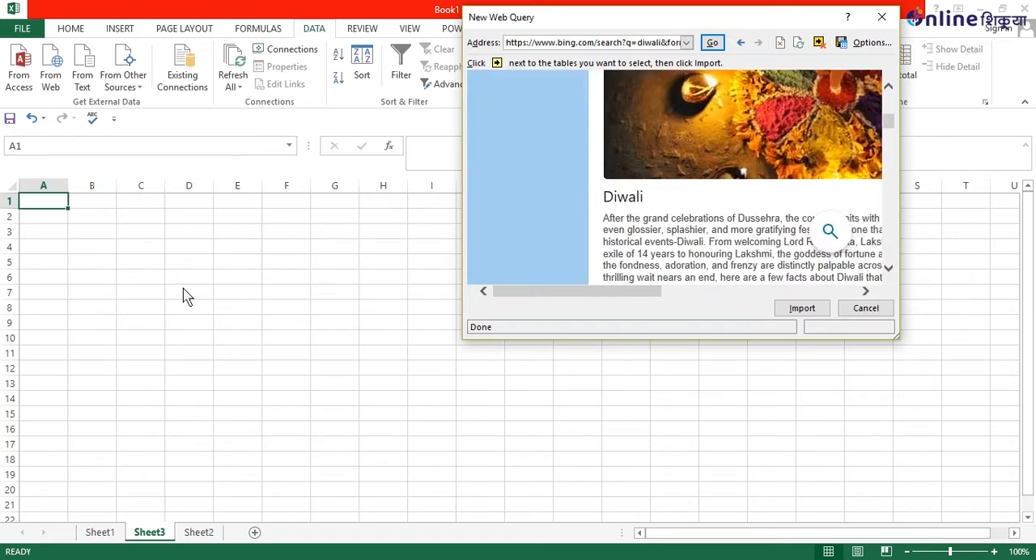
{"action": "scroll", "coordinate": [547, 235], "scroll_direction": "down", "scroll_amount": 4}
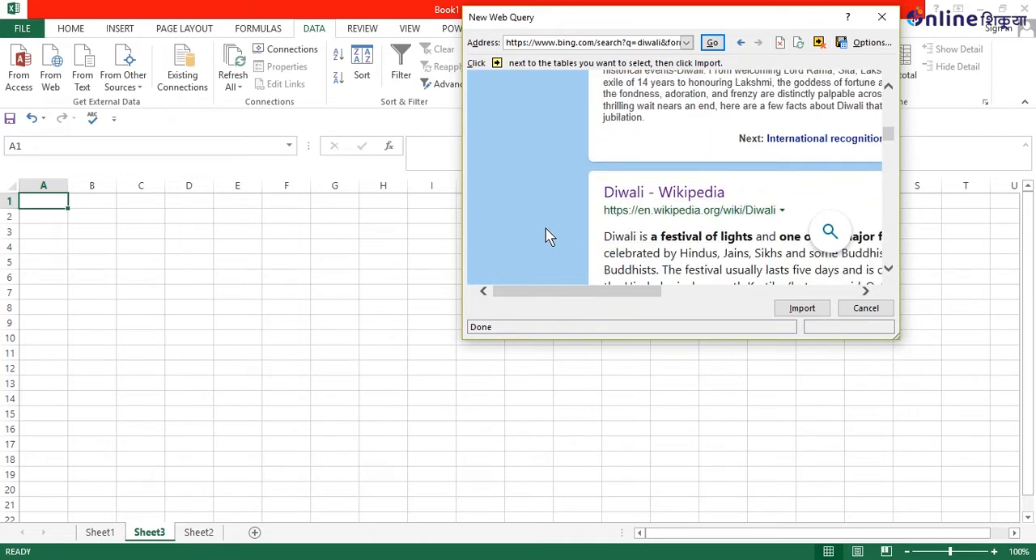
{"action": "scroll", "coordinate": [546, 228], "scroll_direction": "up", "scroll_amount": 10}
{"action": "left_click", "coordinate": [472, 76]}
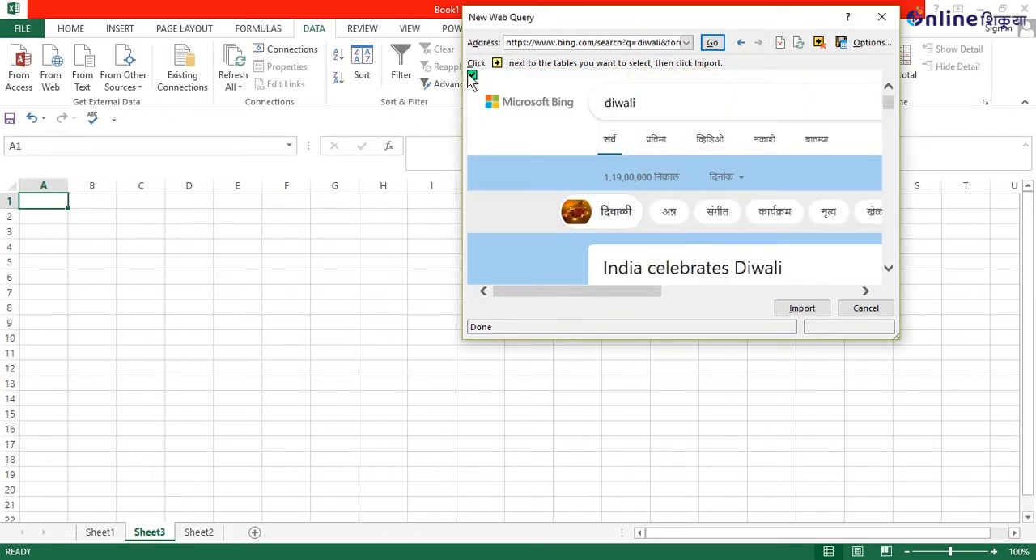
{"action": "left_click", "coordinate": [473, 76]}
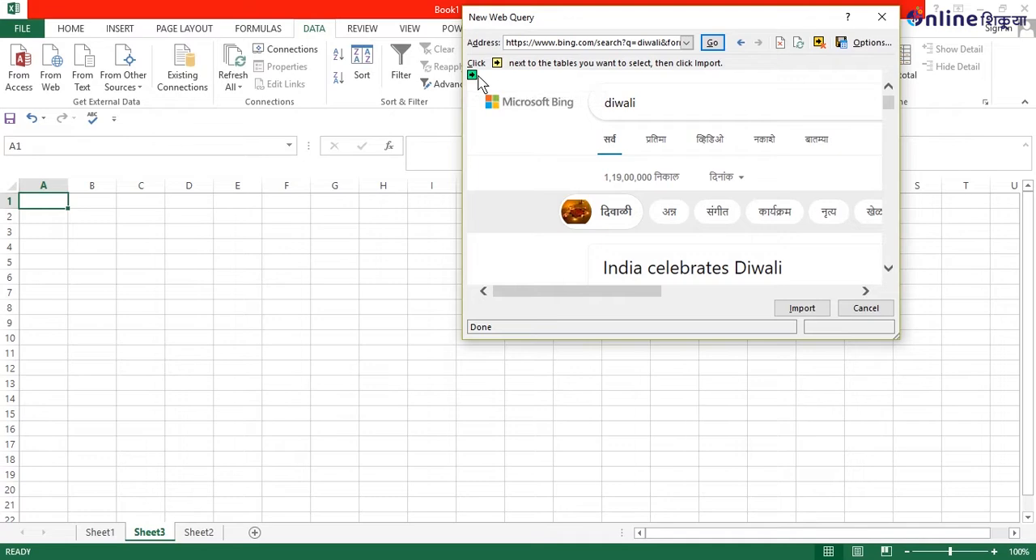
Open the Diwali Wikipedia article from the search results in the web query, allowing its scripts to continue running.
{"action": "scroll", "coordinate": [592, 215], "scroll_direction": "down", "scroll_amount": 8}
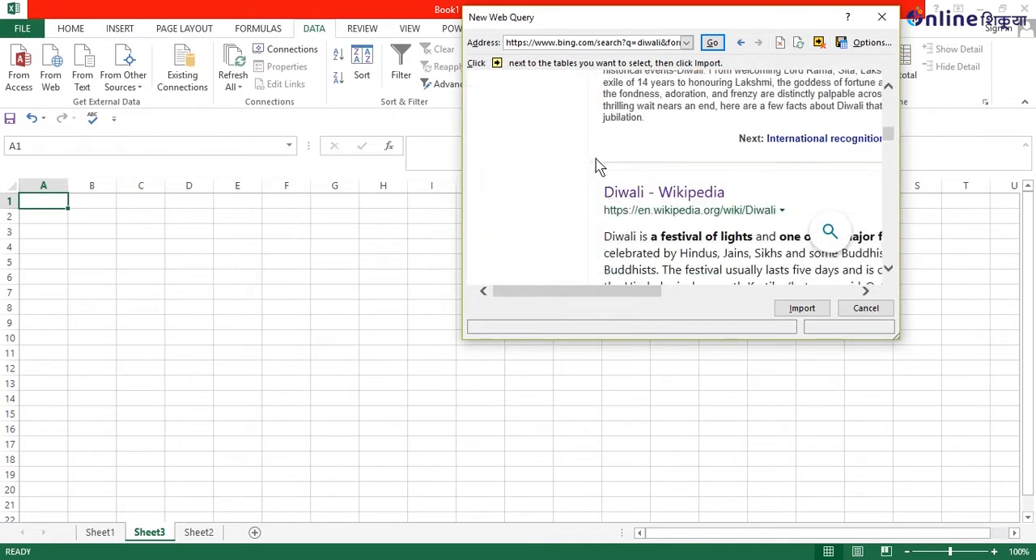
{"action": "left_click", "coordinate": [667, 200]}
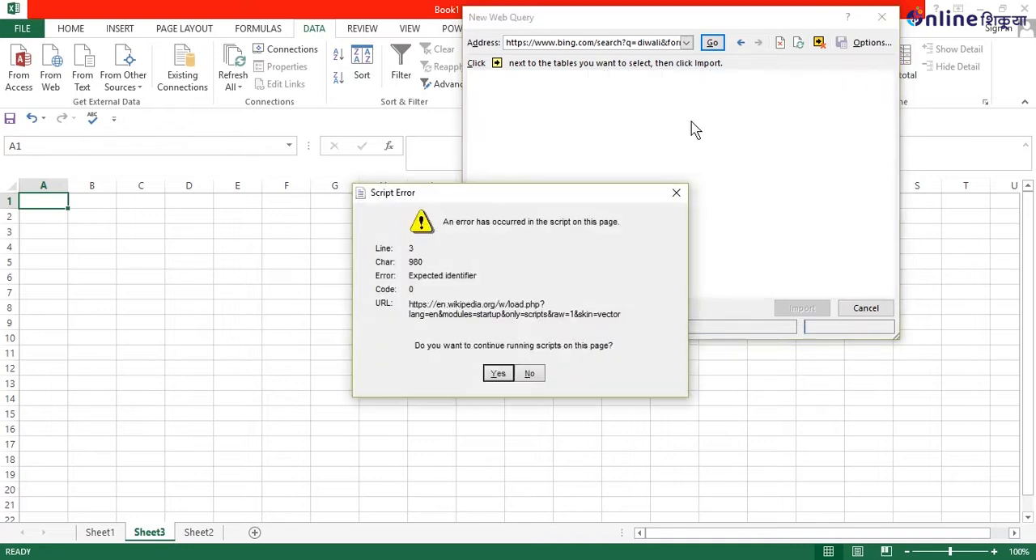
{"action": "left_click", "coordinate": [496, 375]}
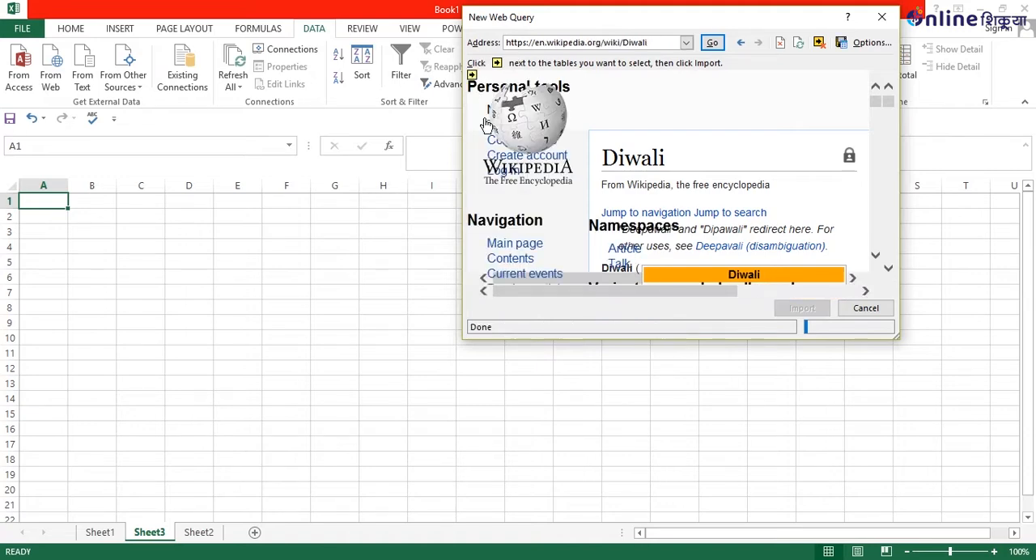
Mark the whole Wikipedia page for import and place its data in the existing worksheet Sheet3 starting at cell D4.
{"action": "left_click", "coordinate": [471, 76]}
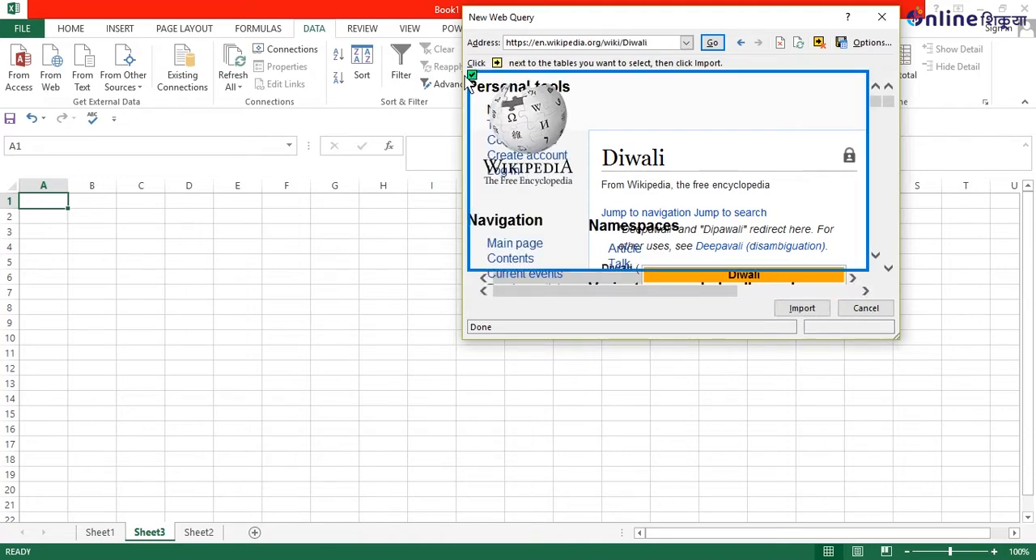
{"action": "left_click", "coordinate": [798, 310]}
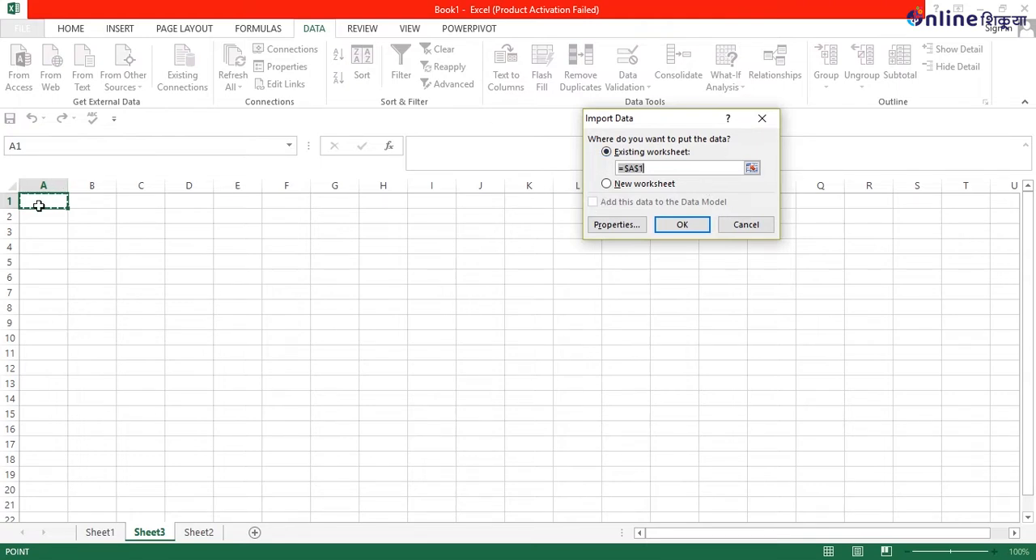
{"action": "left_click", "coordinate": [192, 258]}
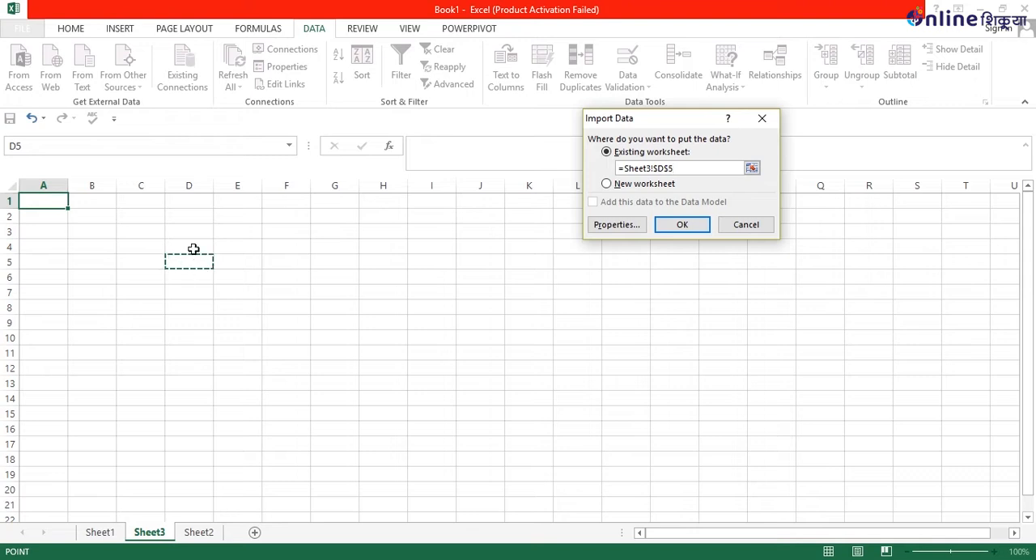
{"action": "left_click", "coordinate": [193, 248]}
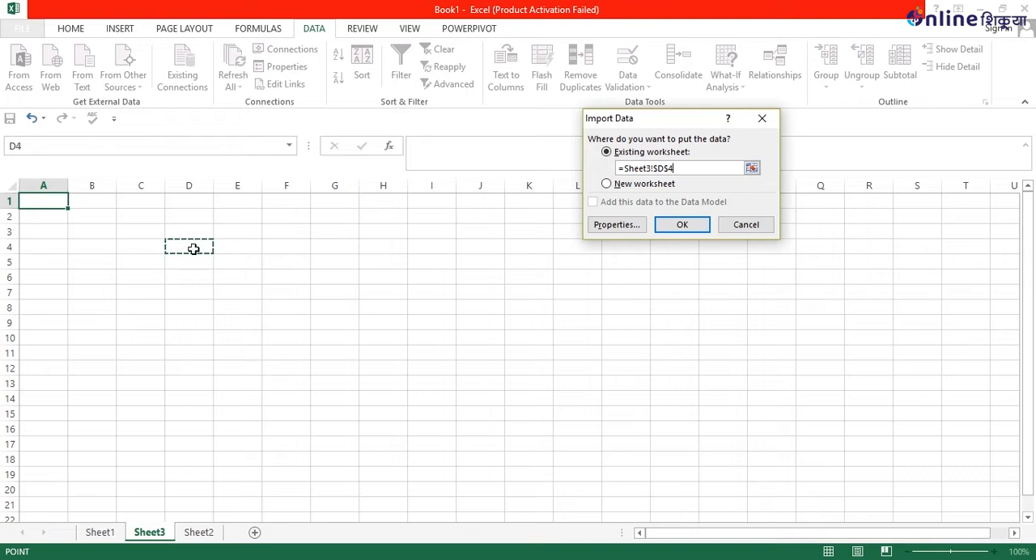
{"action": "left_click", "coordinate": [682, 225]}
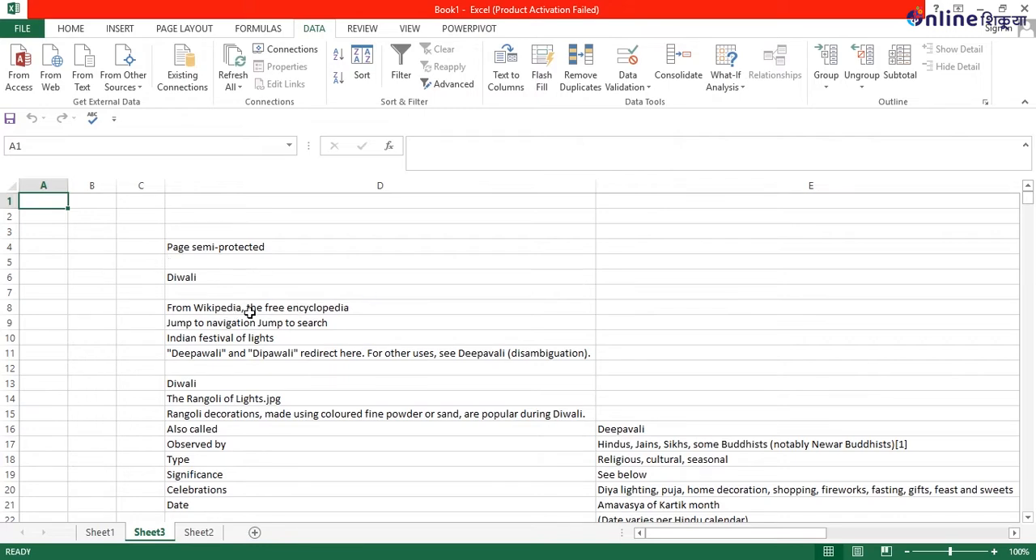
Review the imported Diwali article text down the rows of Sheet3.
{"action": "scroll", "coordinate": [140, 329], "scroll_direction": "down", "scroll_amount": 8}
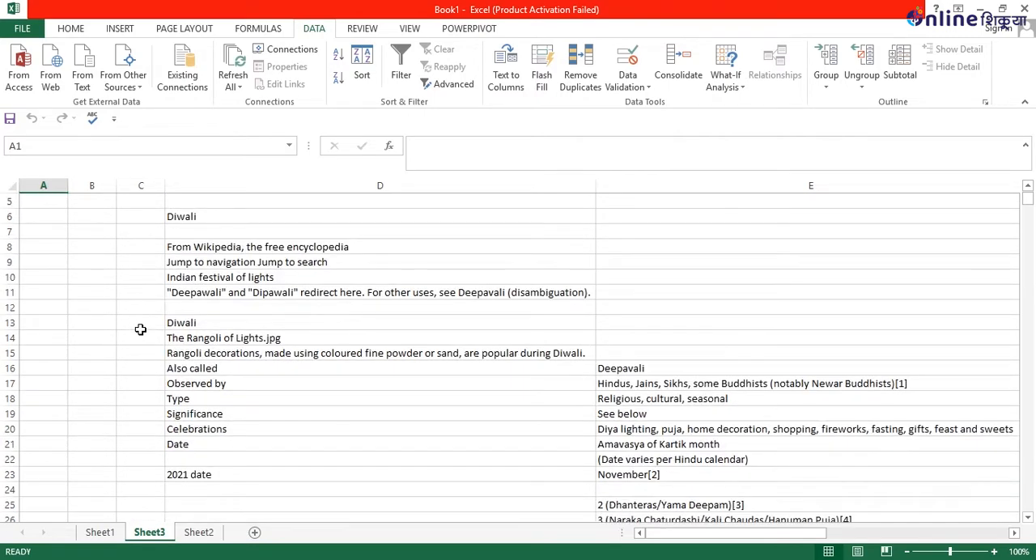
{"action": "scroll", "coordinate": [140, 330], "scroll_direction": "down", "scroll_amount": 8}
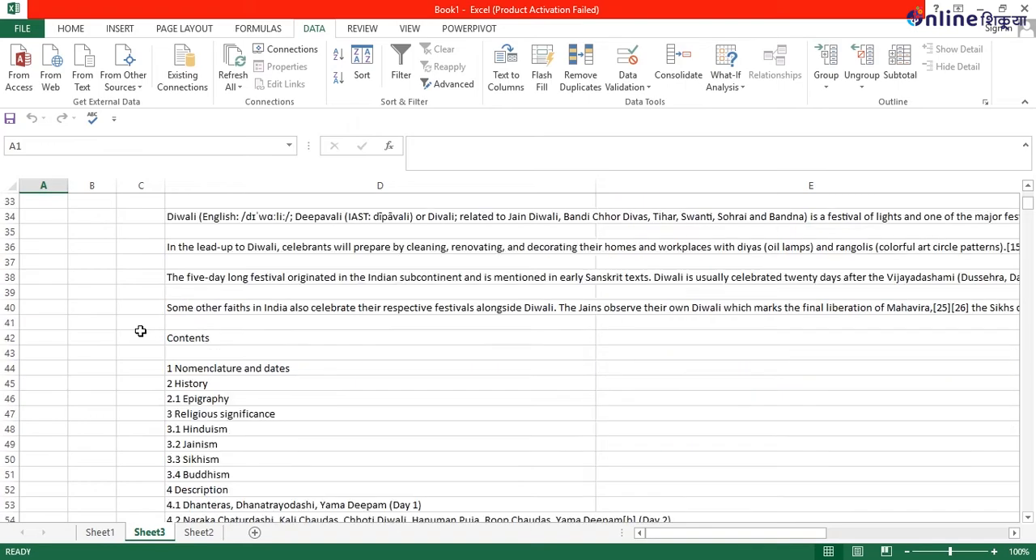
{"action": "scroll", "coordinate": [140, 330], "scroll_direction": "down", "scroll_amount": 7}
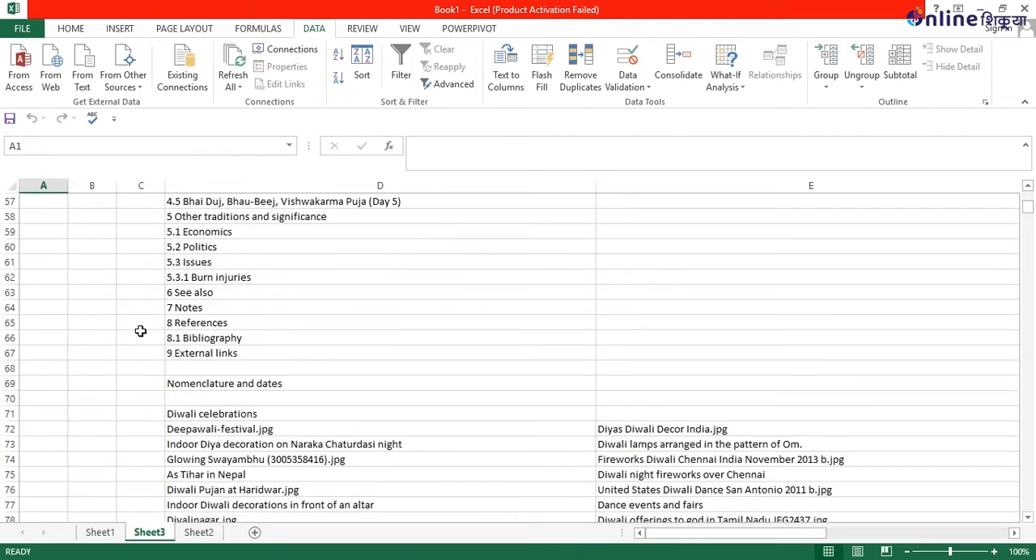
{"action": "scroll", "coordinate": [140, 330], "scroll_direction": "down", "scroll_amount": 1}
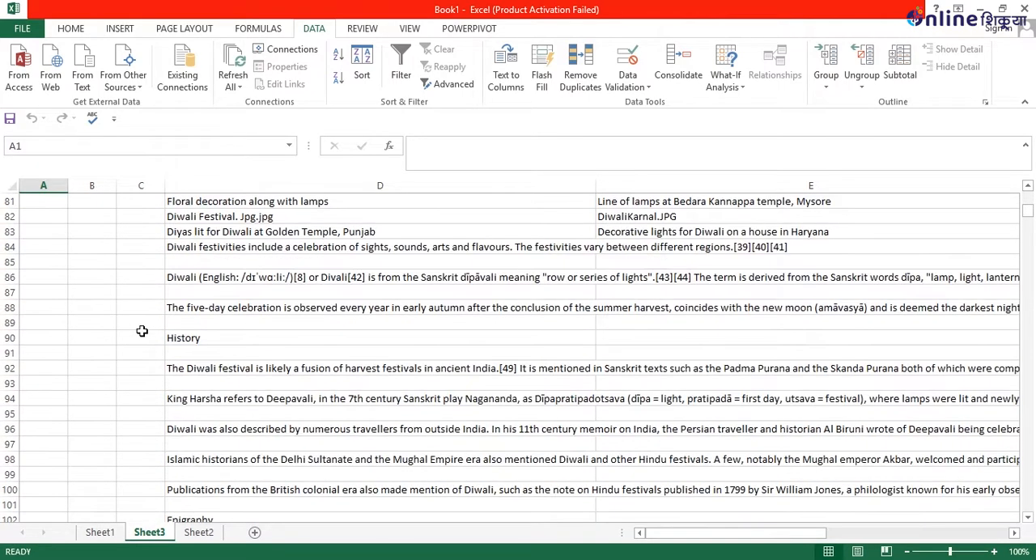
{"action": "scroll", "coordinate": [324, 339], "scroll_direction": "down", "scroll_amount": 4}
{"action": "scroll", "coordinate": [328, 341], "scroll_direction": "down", "scroll_amount": 2}
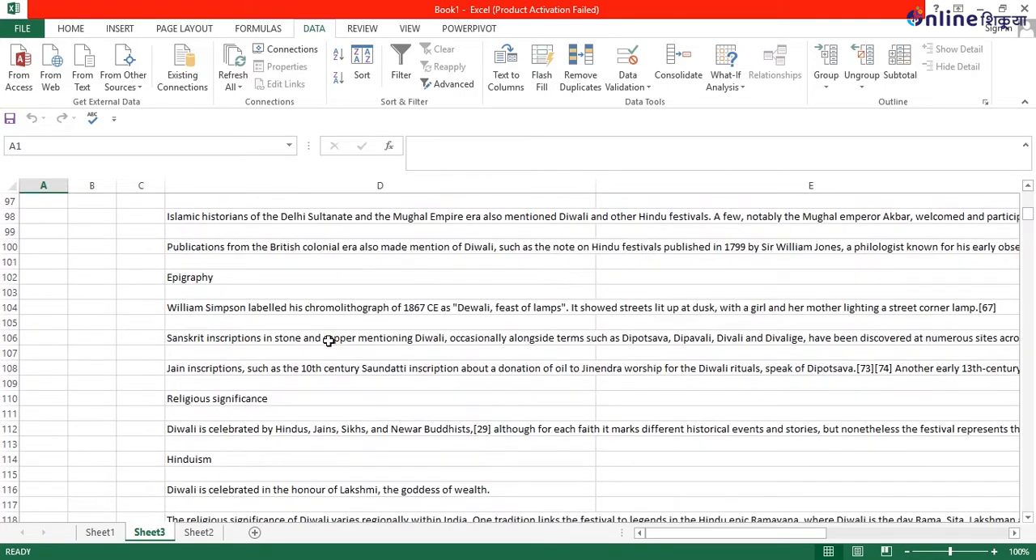
{"action": "scroll", "coordinate": [327, 341], "scroll_direction": "down", "scroll_amount": 7}
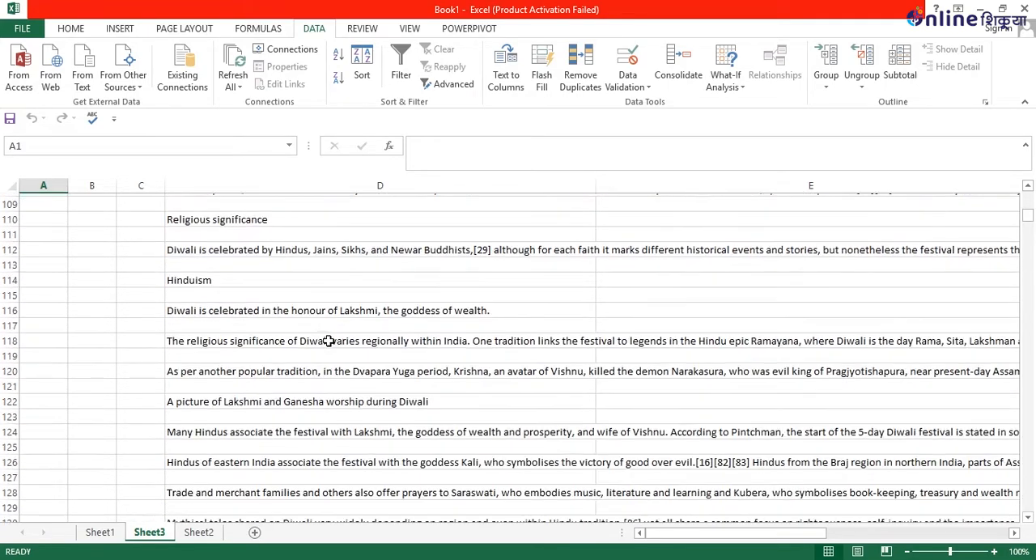
{"action": "scroll", "coordinate": [328, 341], "scroll_direction": "down", "scroll_amount": 4}
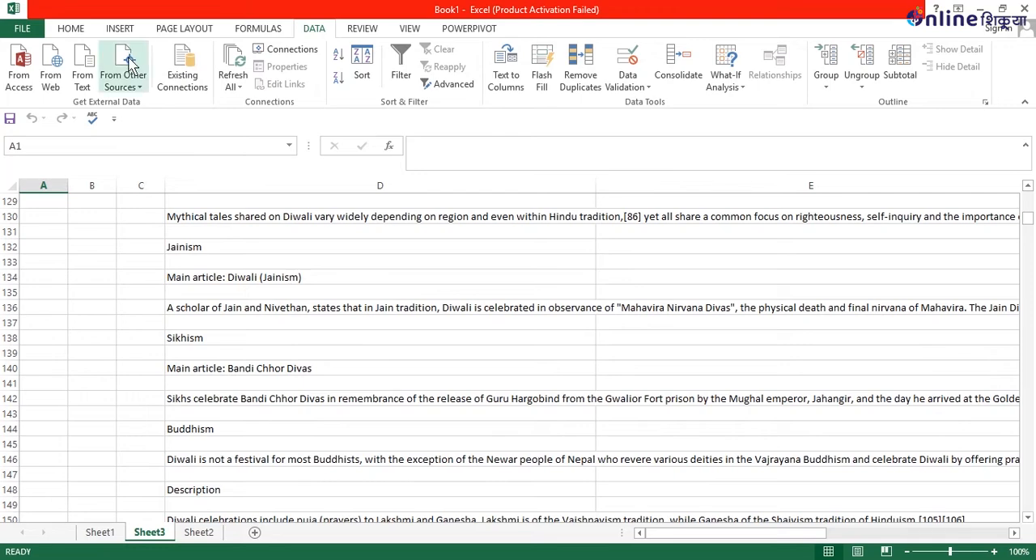
{"action": "scroll", "coordinate": [518, 368], "scroll_direction": "down", "scroll_amount": 12}
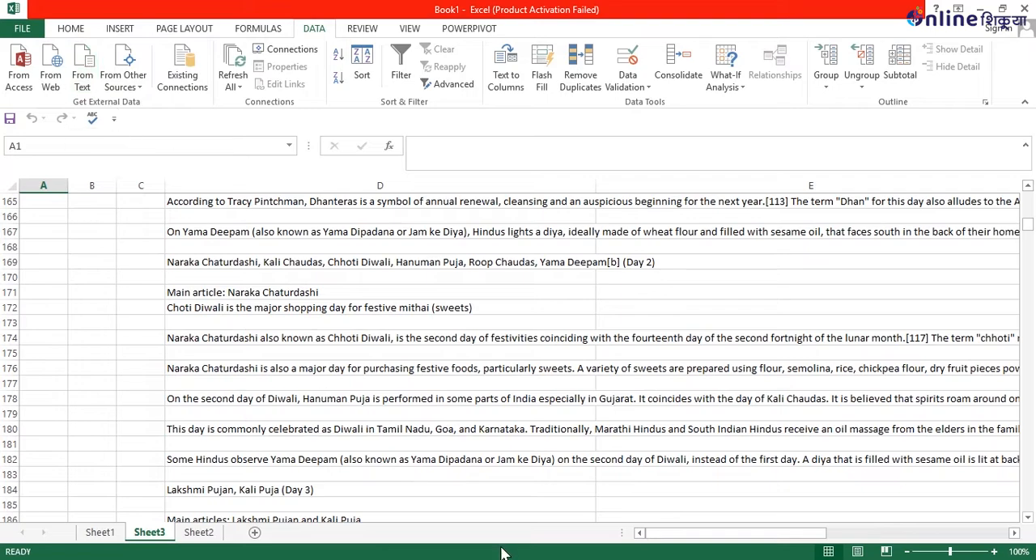
{"action": "scroll", "coordinate": [322, 398], "scroll_direction": "down", "scroll_amount": 12}
{"action": "scroll", "coordinate": [322, 398], "scroll_direction": "down", "scroll_amount": 3}
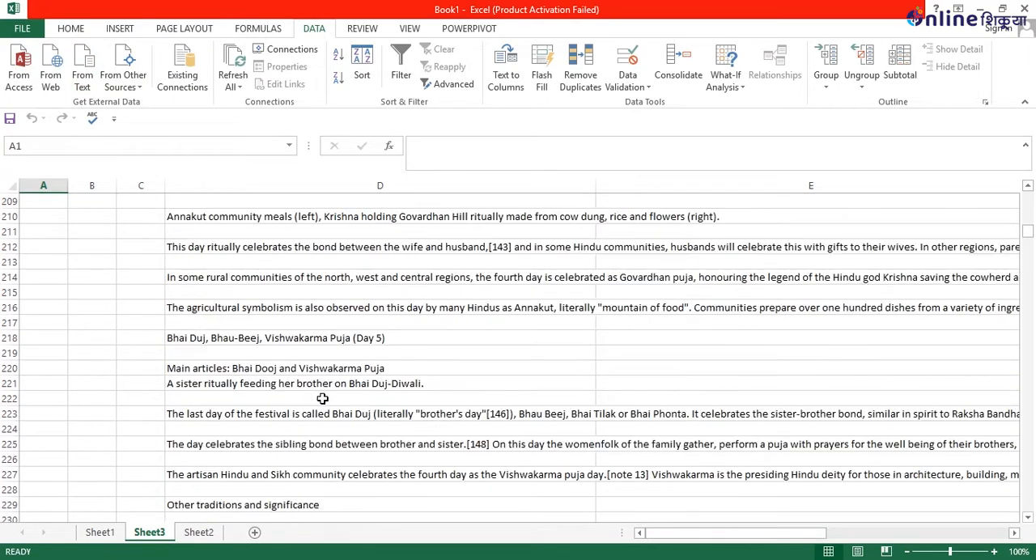
Add a new worksheet after Sheet3 and select cell E4 in it.
{"action": "scroll", "coordinate": [322, 398], "scroll_direction": "down", "scroll_amount": 3}
{"action": "left_click_drag", "start_coordinate": [1027, 231], "coordinate": [1029, 188]}
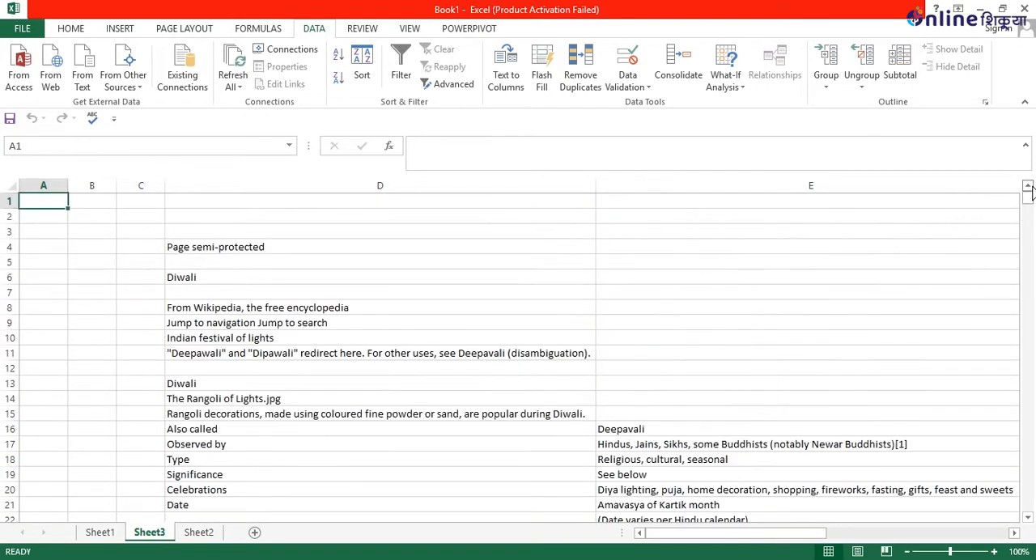
{"action": "left_click", "coordinate": [254, 531]}
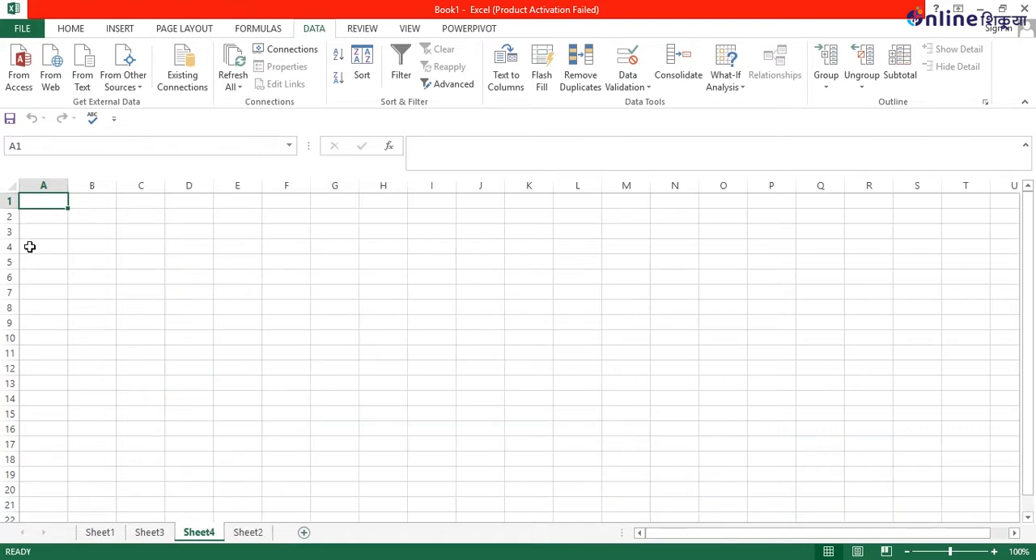
{"action": "left_click", "coordinate": [215, 247]}
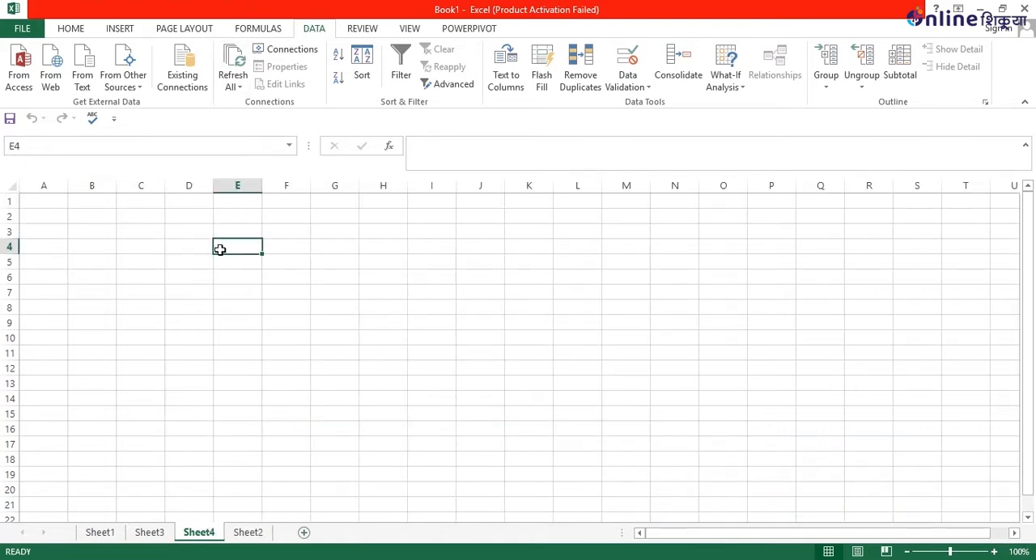
Import the serial text file from the Desktop as tab-delimited General data into the existing worksheet Sheet4 at cell E8.
{"action": "left_click", "coordinate": [80, 71]}
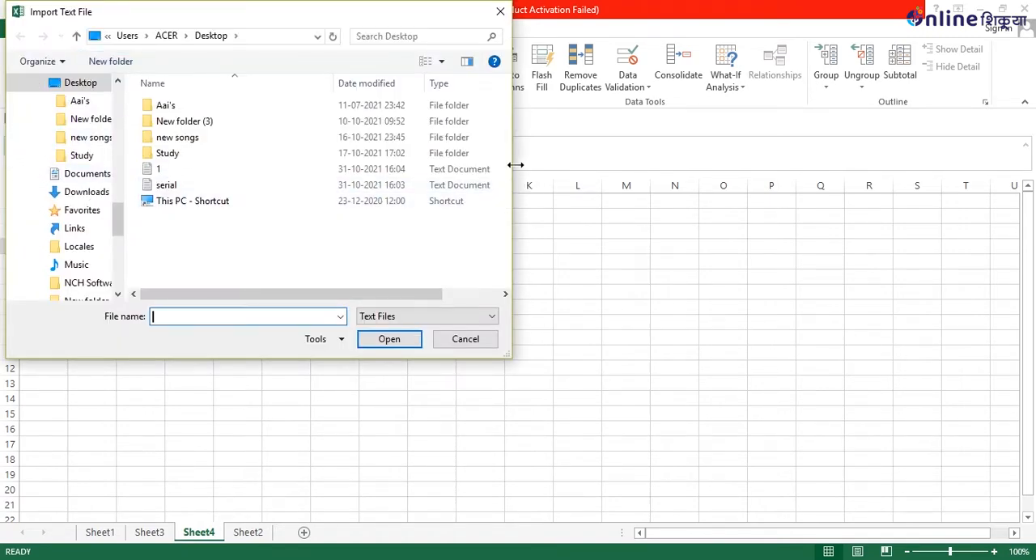
{"action": "left_click", "coordinate": [448, 188]}
{"action": "left_click", "coordinate": [387, 346]}
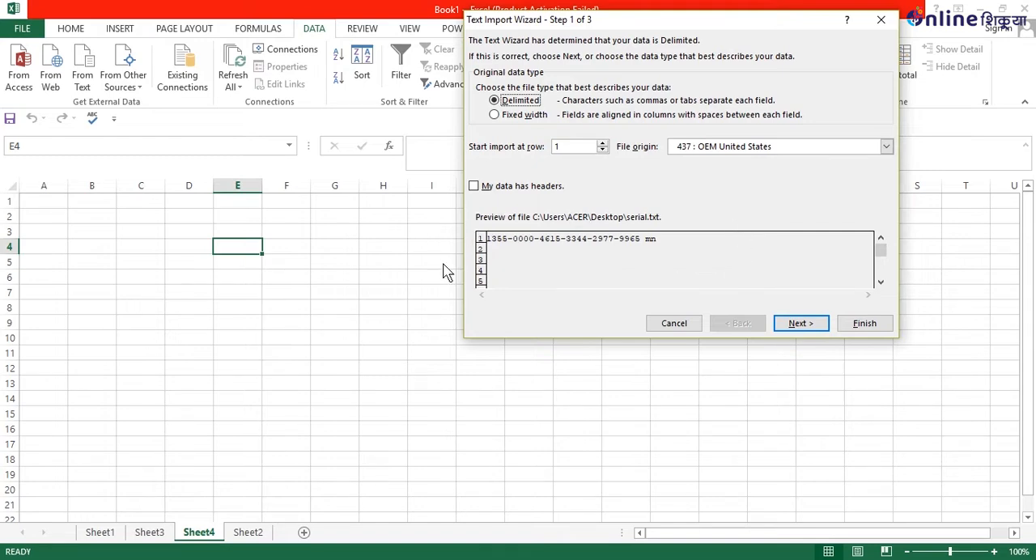
{"action": "left_click", "coordinate": [801, 327]}
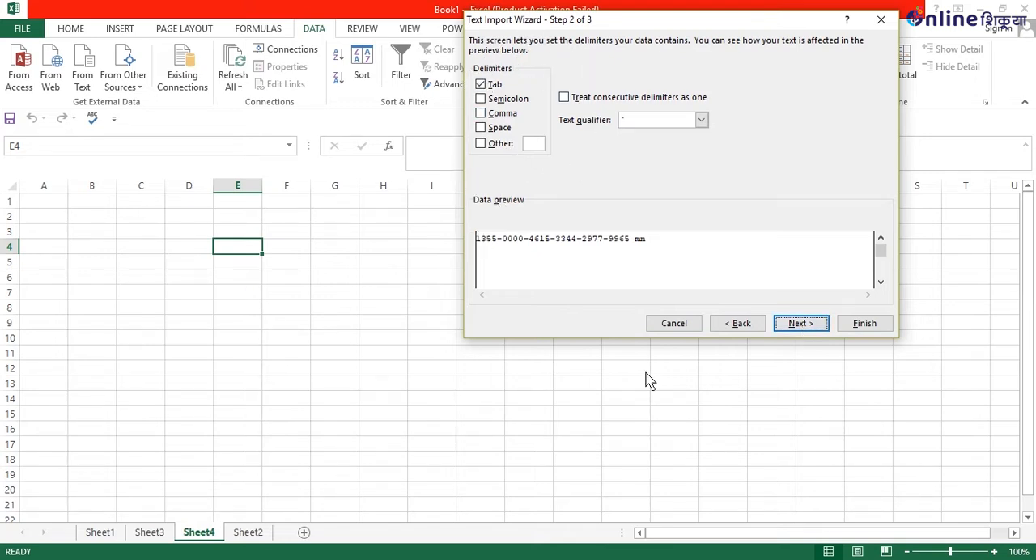
{"action": "left_click", "coordinate": [799, 326]}
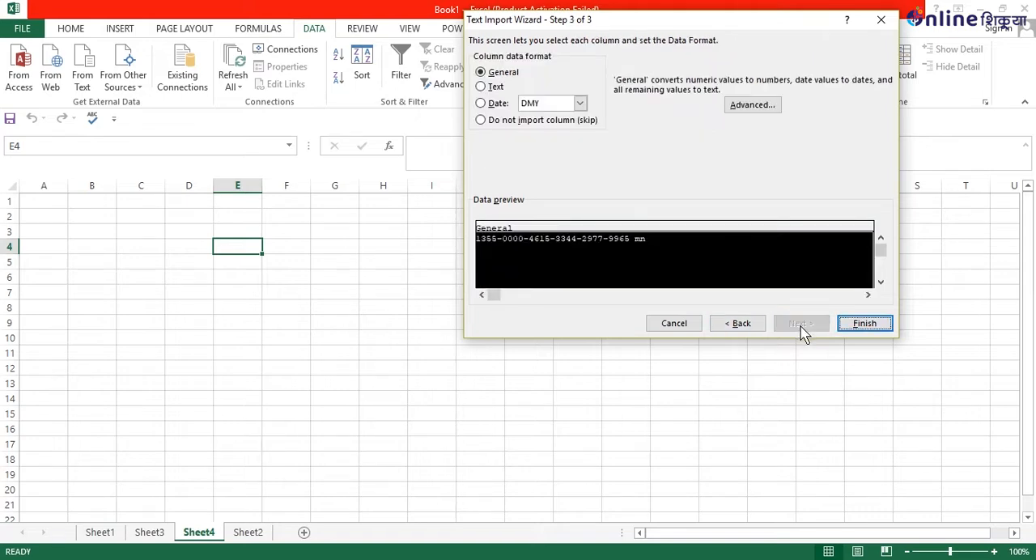
{"action": "left_click", "coordinate": [891, 324]}
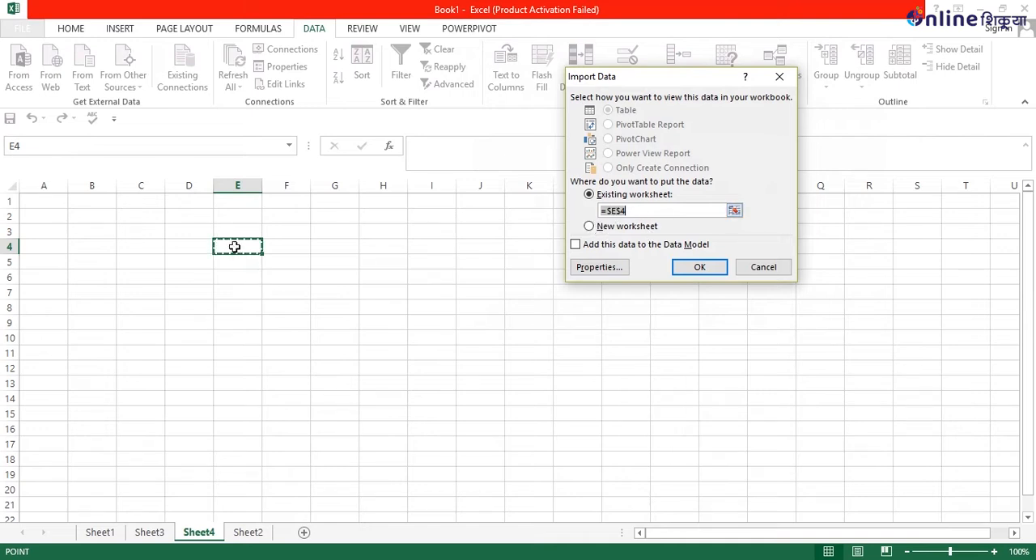
{"action": "left_click", "coordinate": [237, 306]}
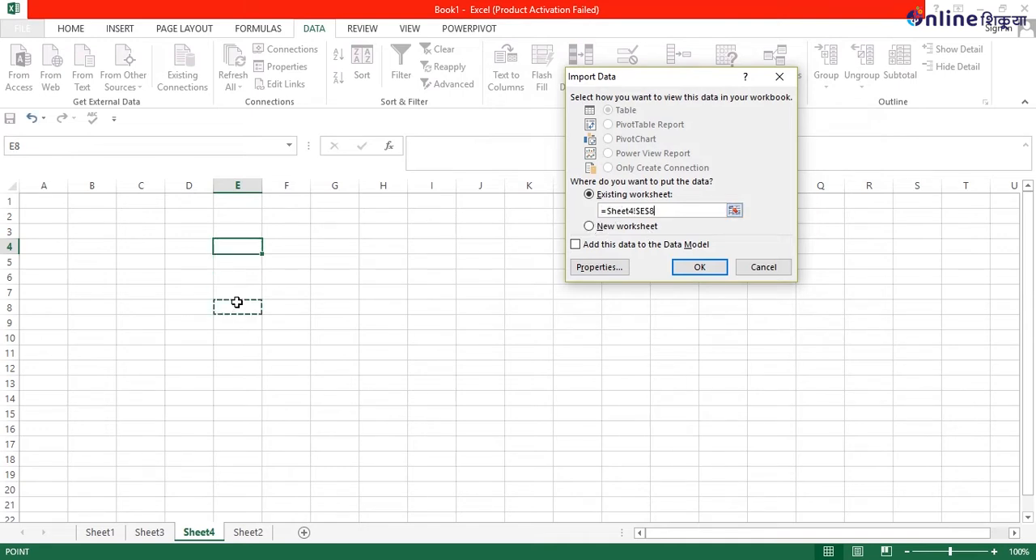
{"action": "left_click", "coordinate": [689, 269]}
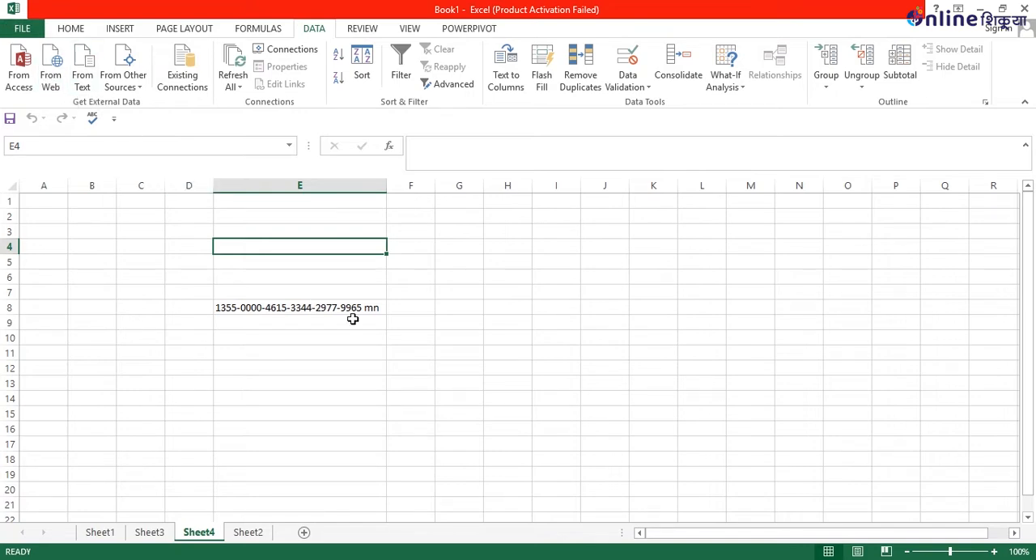
Look over the imported data on Sheet3 and Sheet4, and examine which other external data sources are offered.
{"action": "left_click", "coordinate": [158, 533]}
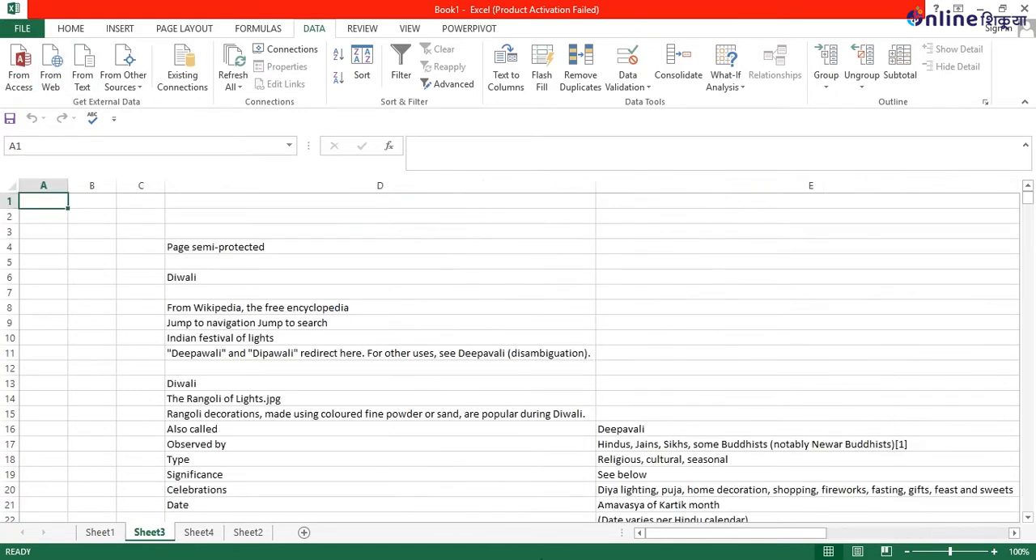
{"action": "left_click", "coordinate": [197, 532]}
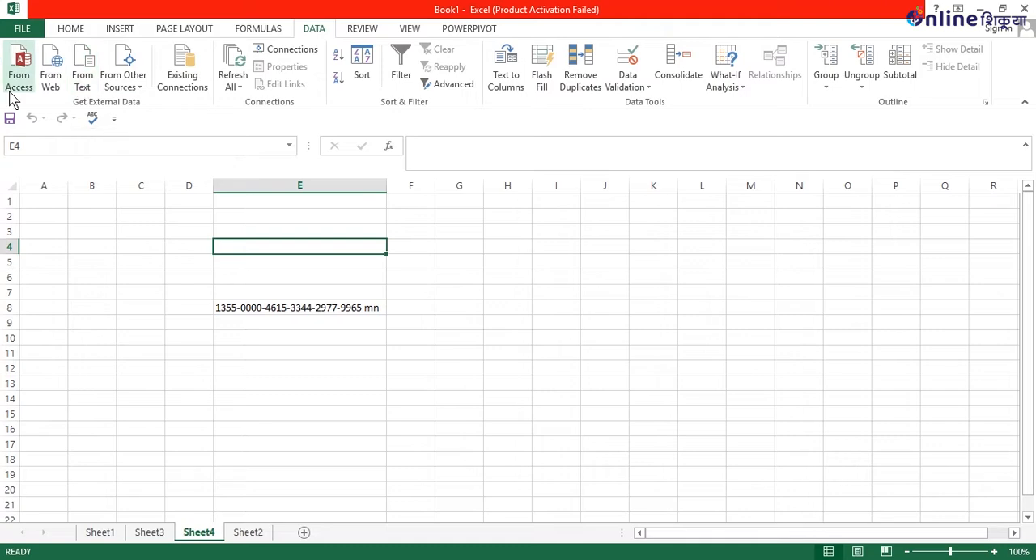
{"action": "left_click", "coordinate": [146, 84]}
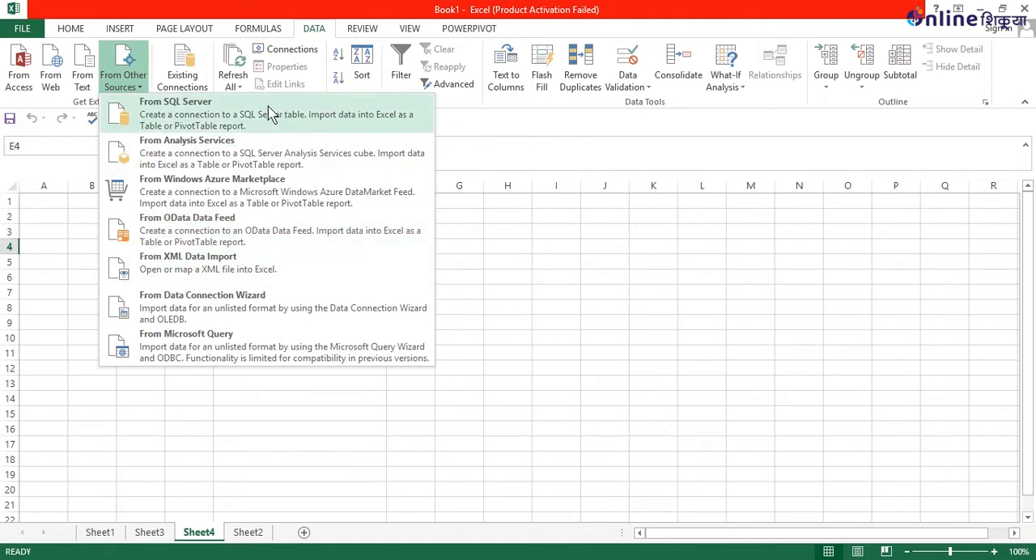
{"action": "left_click", "coordinate": [494, 277]}
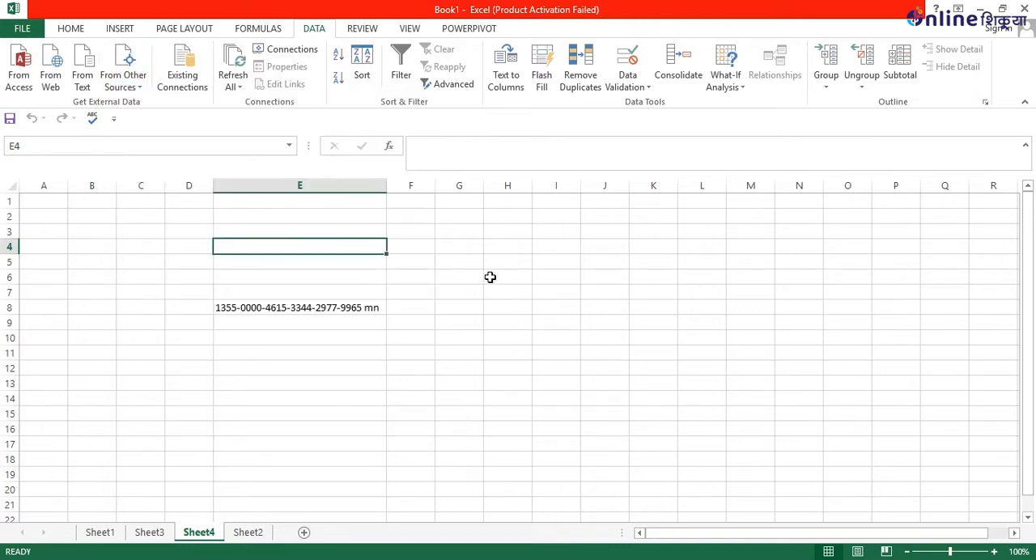
{"action": "left_click", "coordinate": [413, 273]}
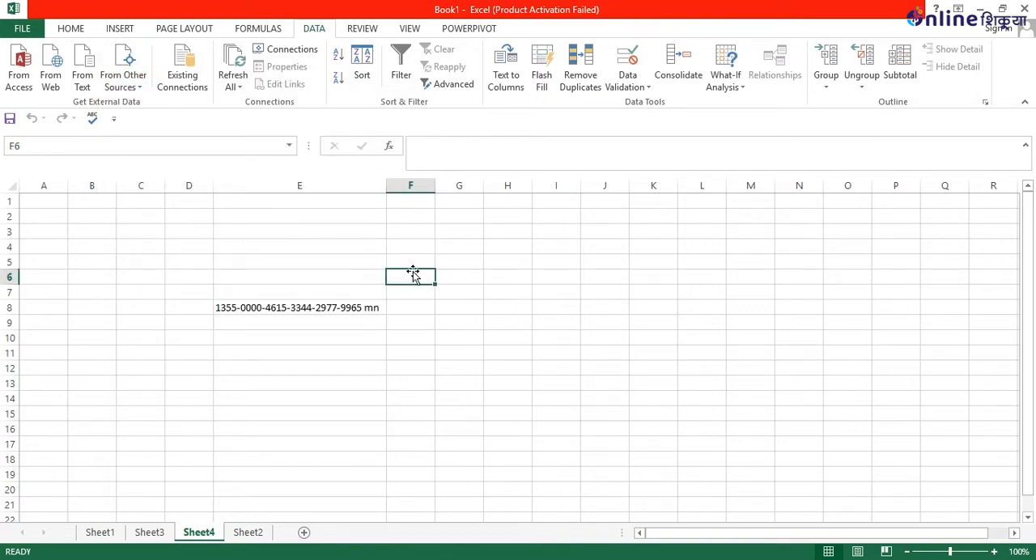
{"action": "left_click", "coordinate": [134, 85]}
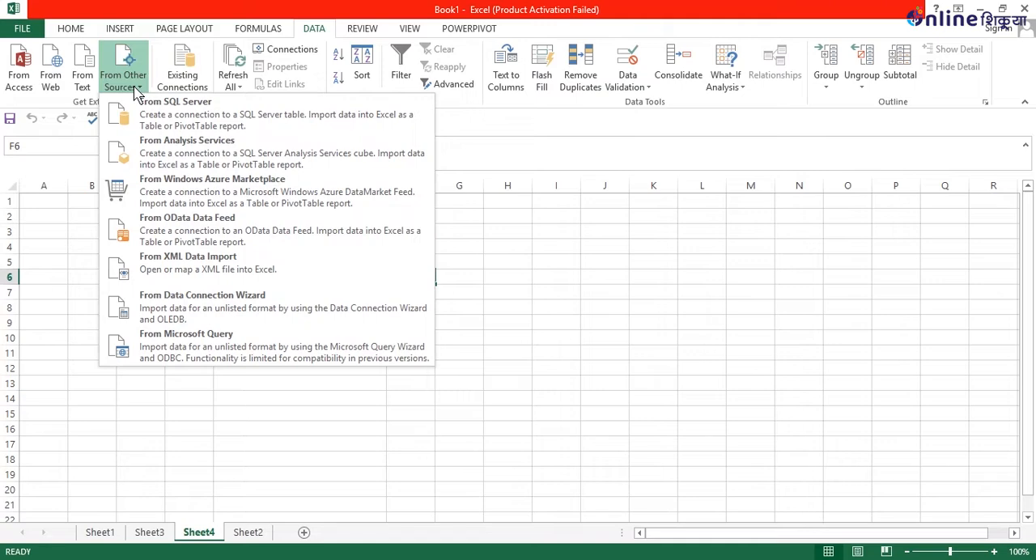
{"action": "left_click", "coordinate": [135, 92]}
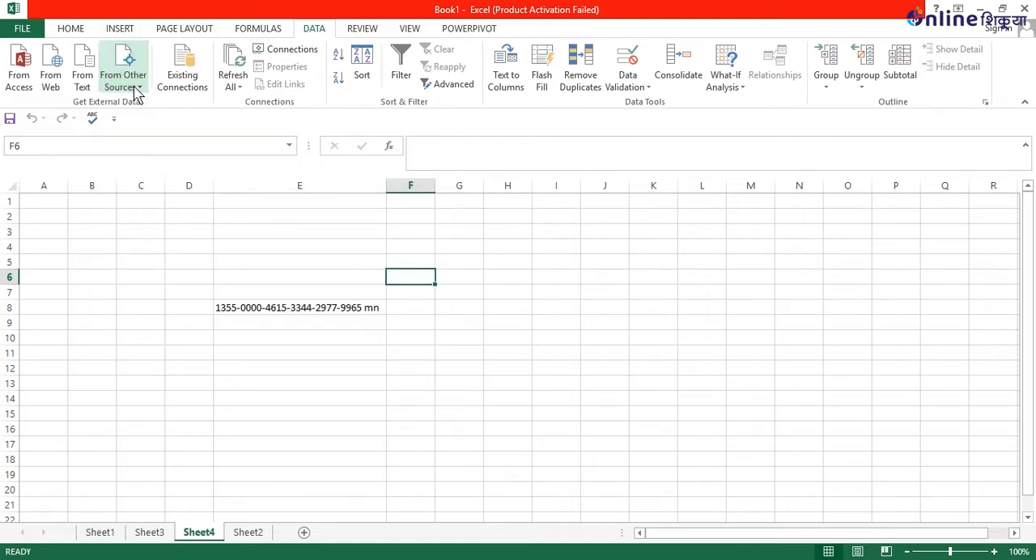
{"action": "left_click", "coordinate": [441, 413]}
{"action": "left_click", "coordinate": [551, 316]}
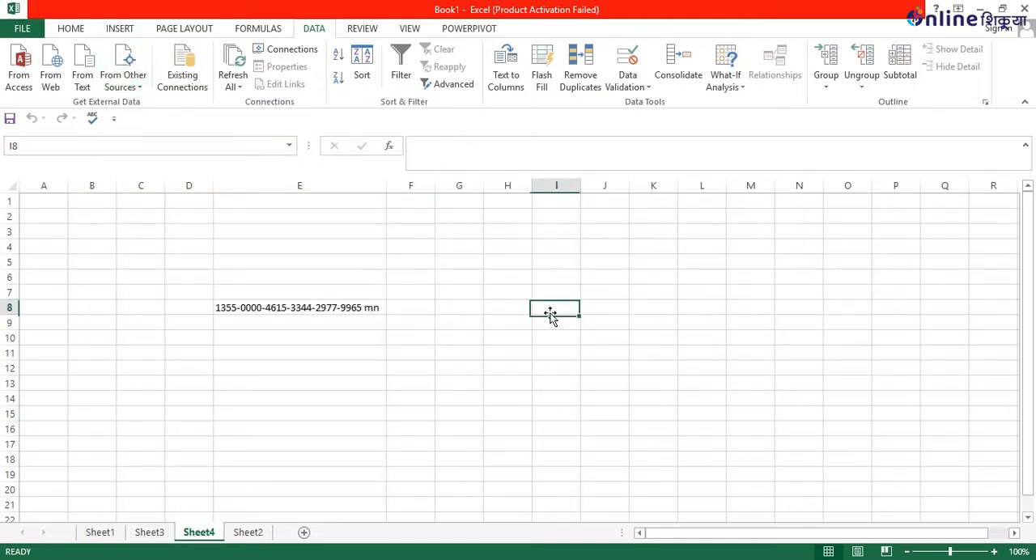
Examine the list of existing connections from both Sheet4 and Sheet3 without opening any of them.
{"action": "left_click", "coordinate": [183, 80]}
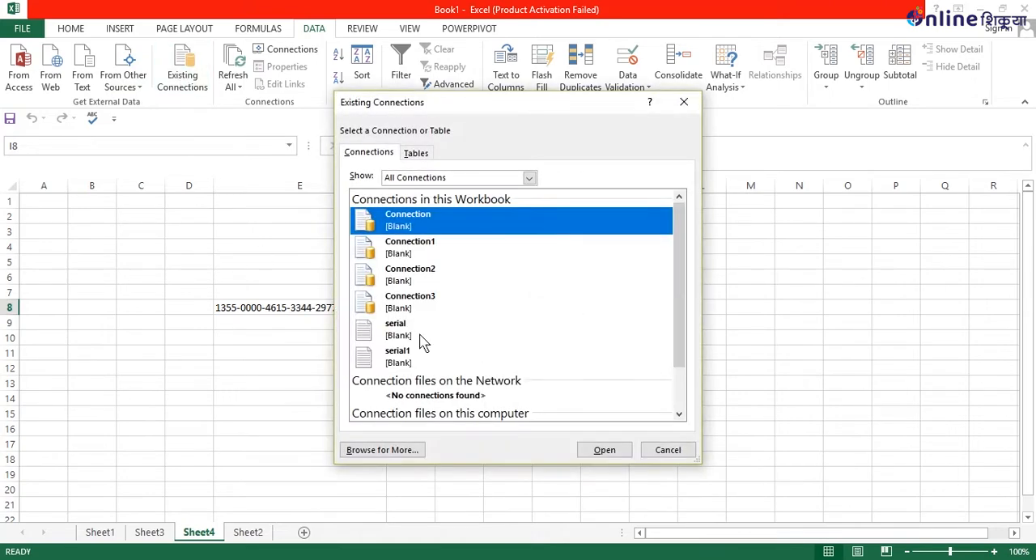
{"action": "scroll", "coordinate": [429, 301], "scroll_direction": "down", "scroll_amount": 1}
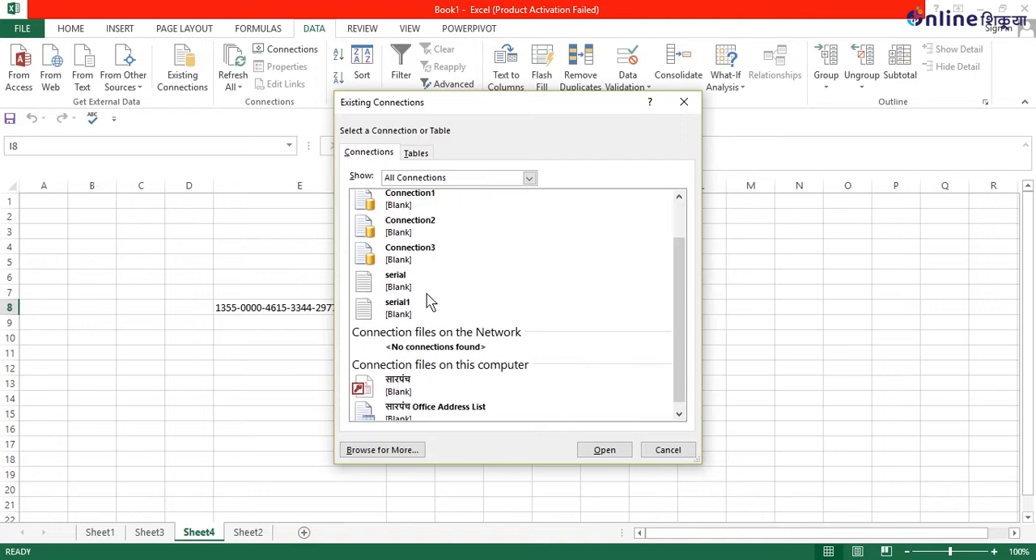
{"action": "scroll", "coordinate": [401, 285], "scroll_direction": "up", "scroll_amount": 1}
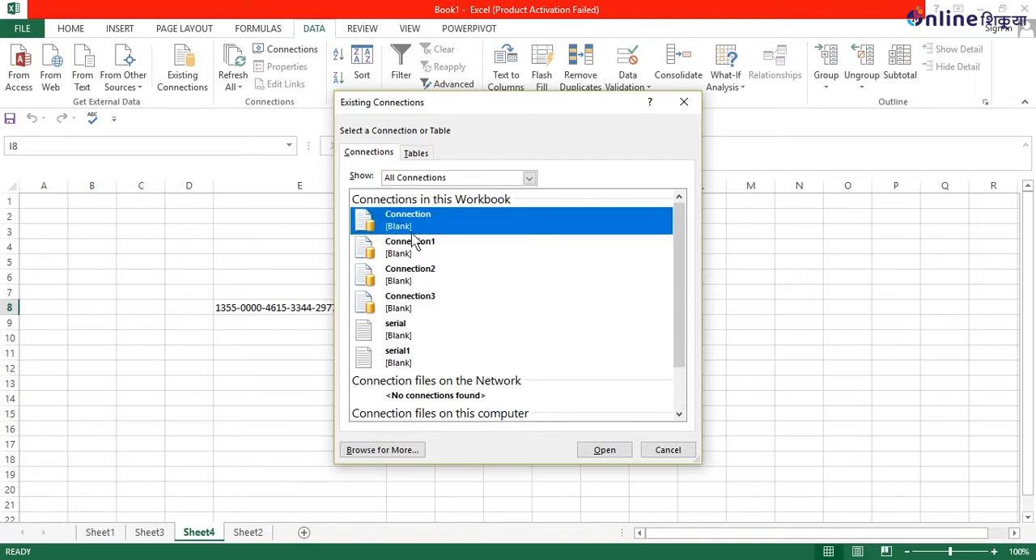
{"action": "left_click", "coordinate": [686, 102]}
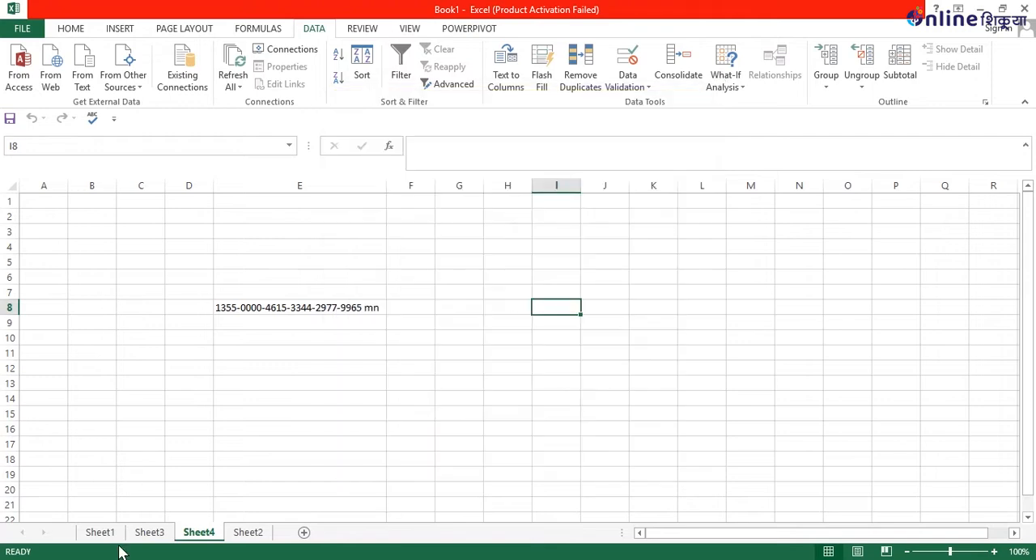
{"action": "left_click", "coordinate": [157, 533]}
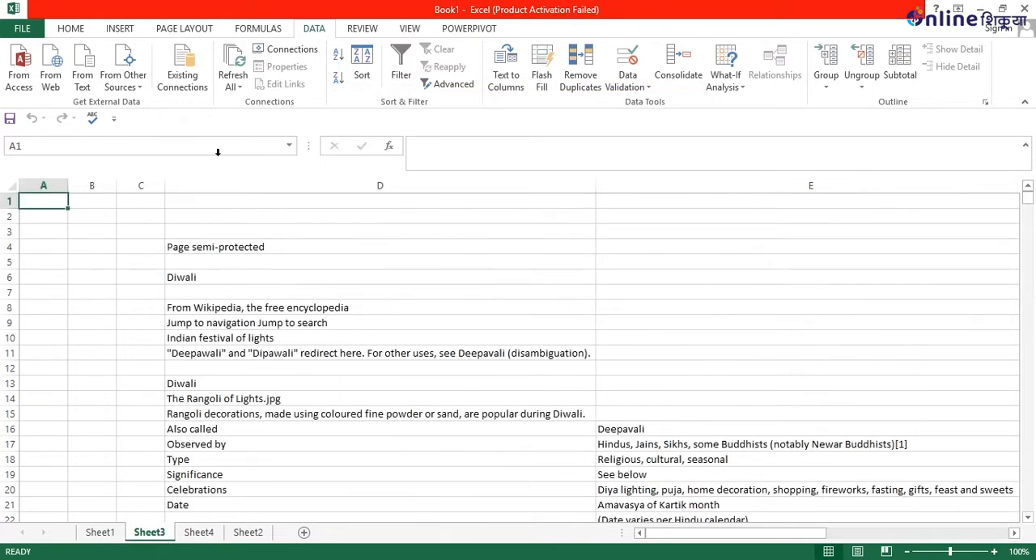
{"action": "left_click", "coordinate": [182, 71]}
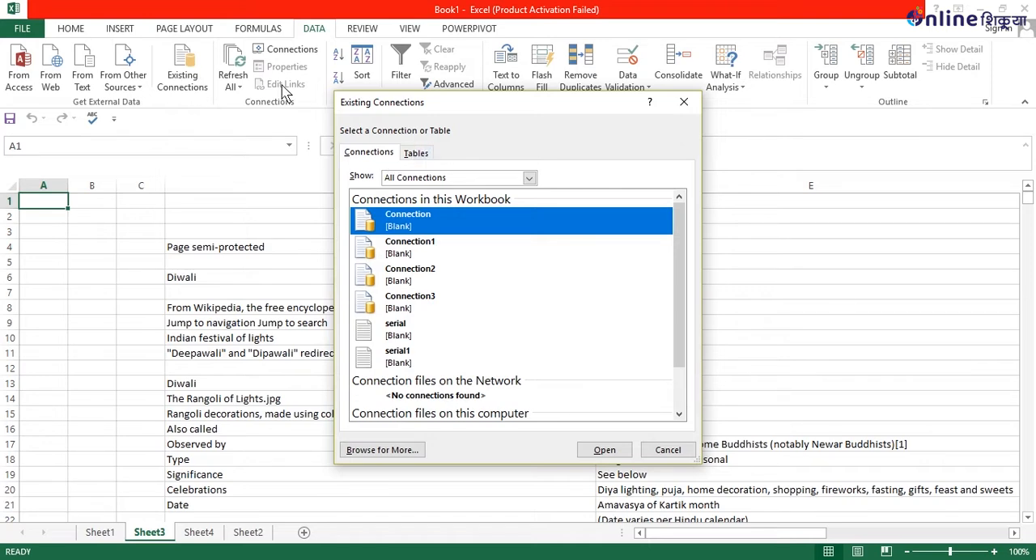
{"action": "left_click", "coordinate": [684, 102]}
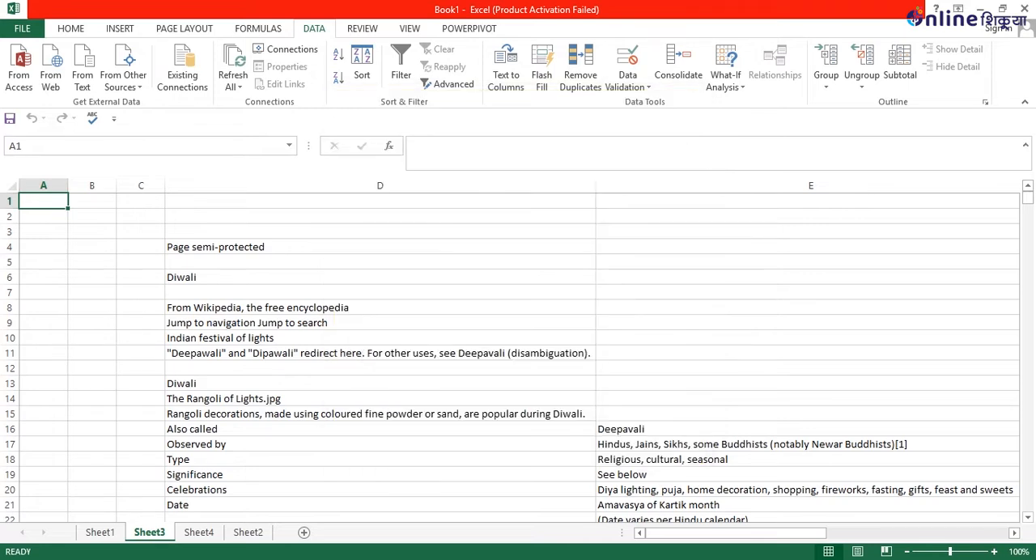
Go to Sheet4, open the serial text file from the desktop in Notepad, add "kl" to its first line, and switch back to Excel.
{"action": "left_click", "coordinate": [202, 539]}
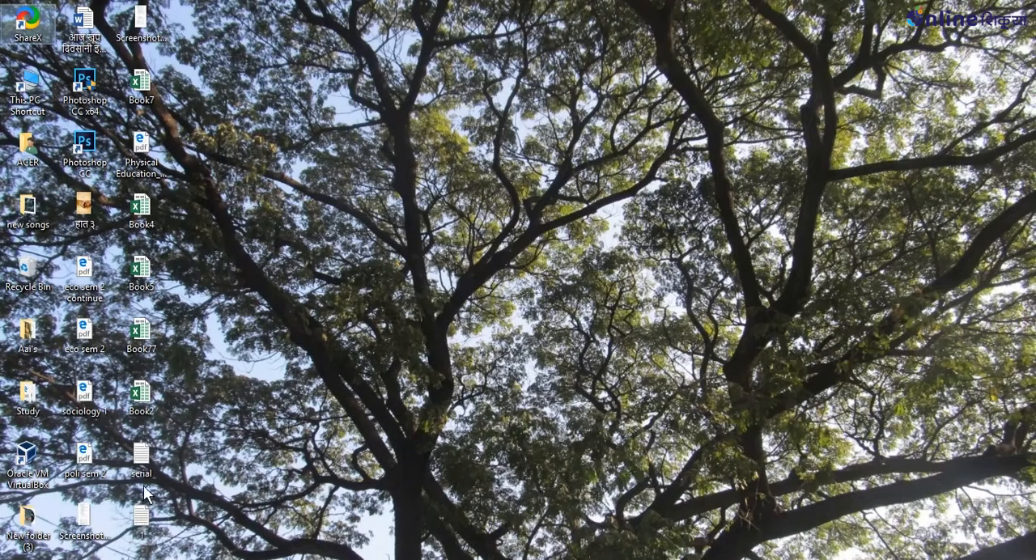
{"action": "left_click", "coordinate": [143, 474]}
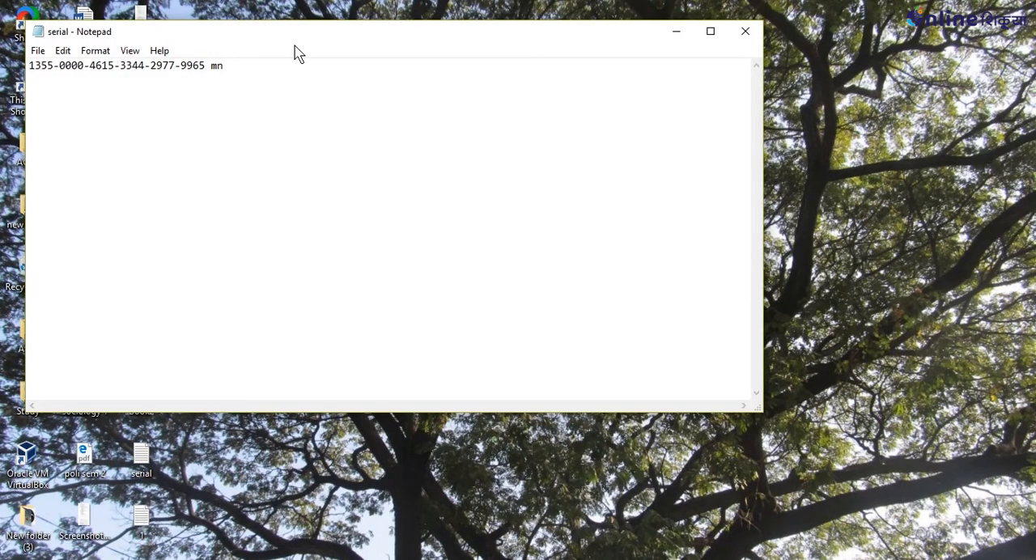
{"action": "left_click", "coordinate": [308, 64]}
{"action": "type", "text": "kl"}
{"action": "key", "text": "alt"}
{"action": "key", "text": "alt+Tab"}
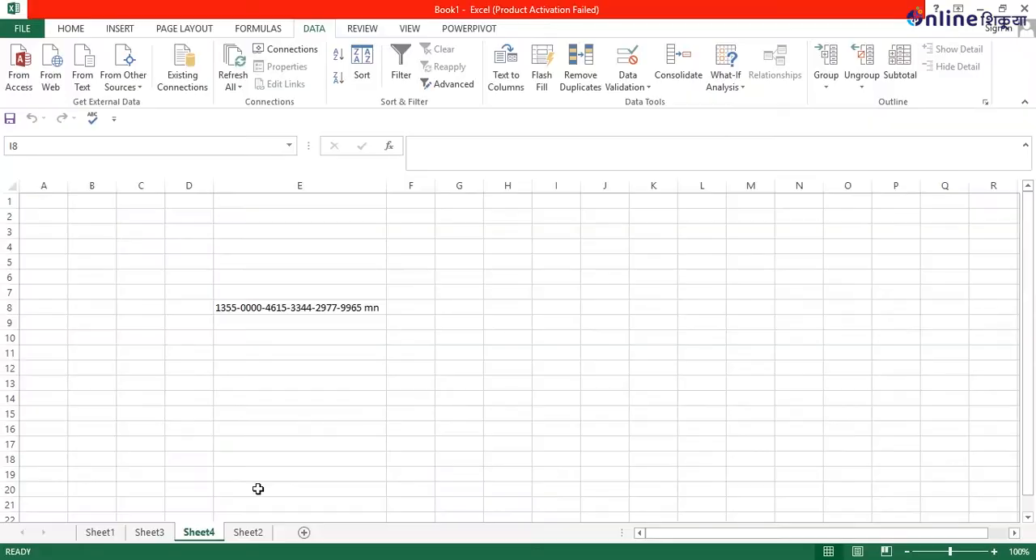
Try to refresh all data connections in the workbook, supplying the serial text file for each import request.
{"action": "left_click", "coordinate": [230, 86]}
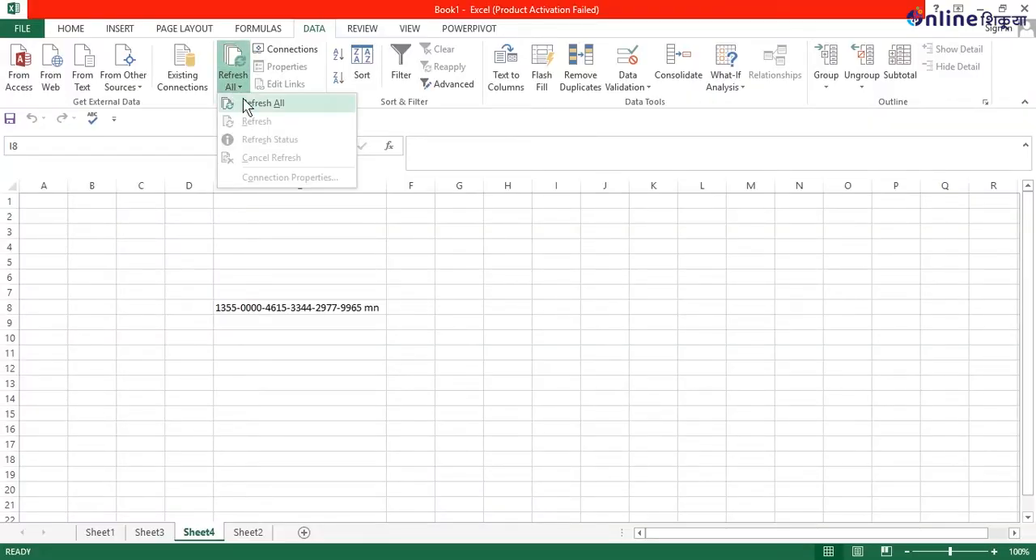
{"action": "left_click", "coordinate": [244, 103]}
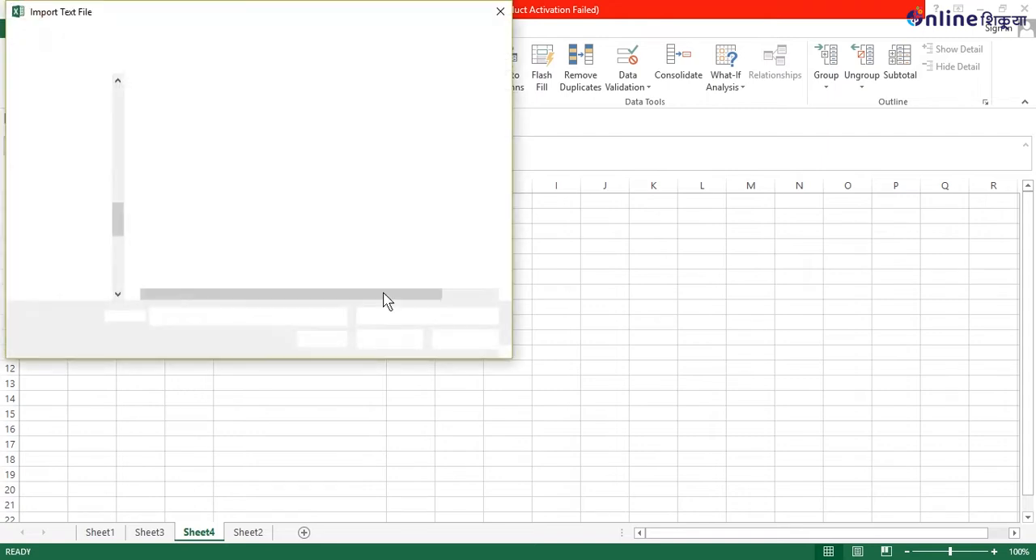
{"action": "left_click", "coordinate": [226, 188]}
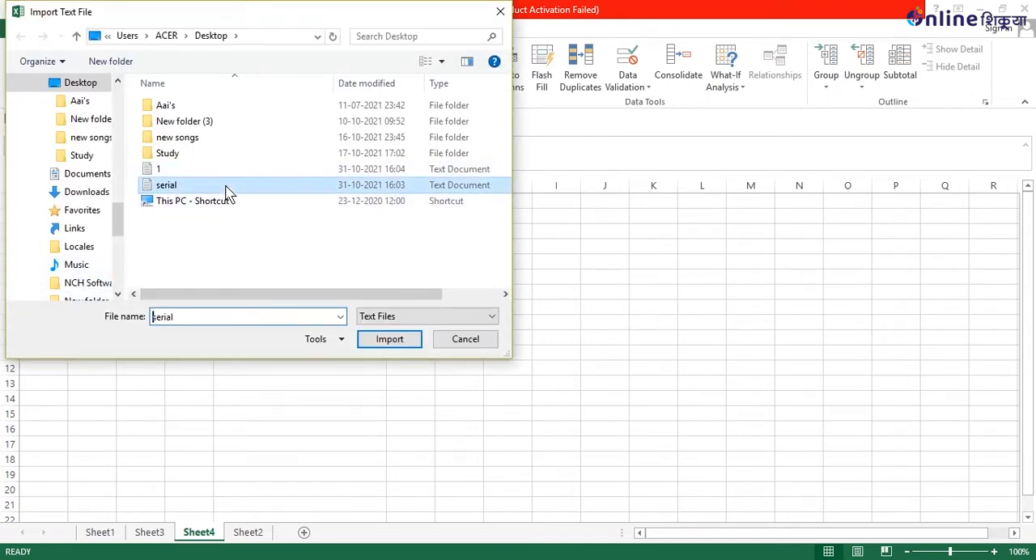
{"action": "left_click", "coordinate": [389, 339]}
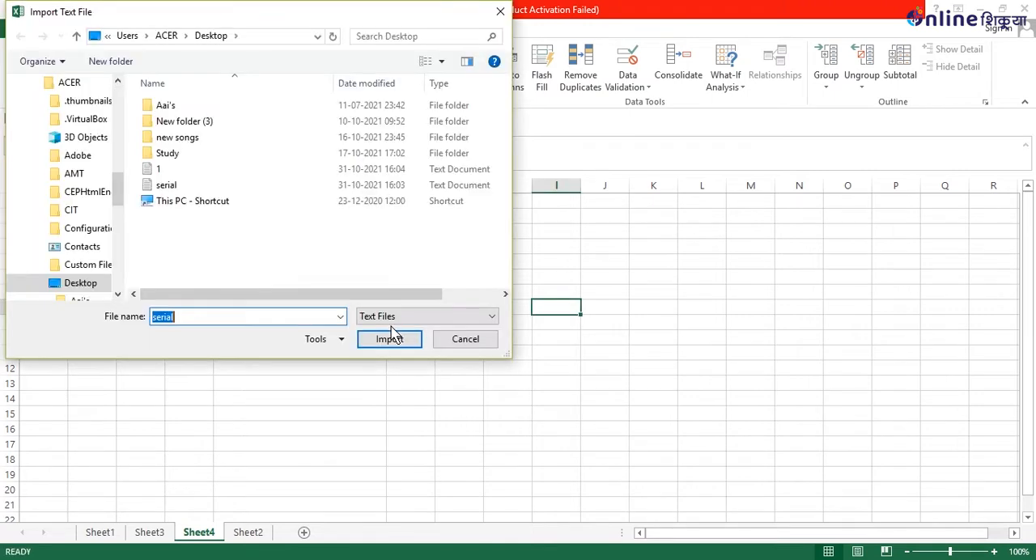
{"action": "left_click", "coordinate": [389, 339]}
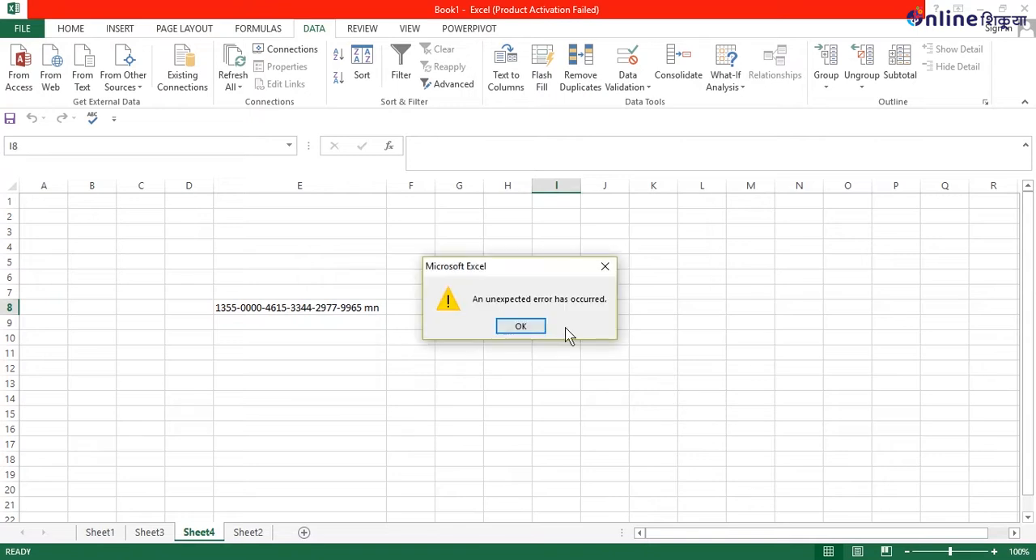
{"action": "left_click", "coordinate": [524, 328]}
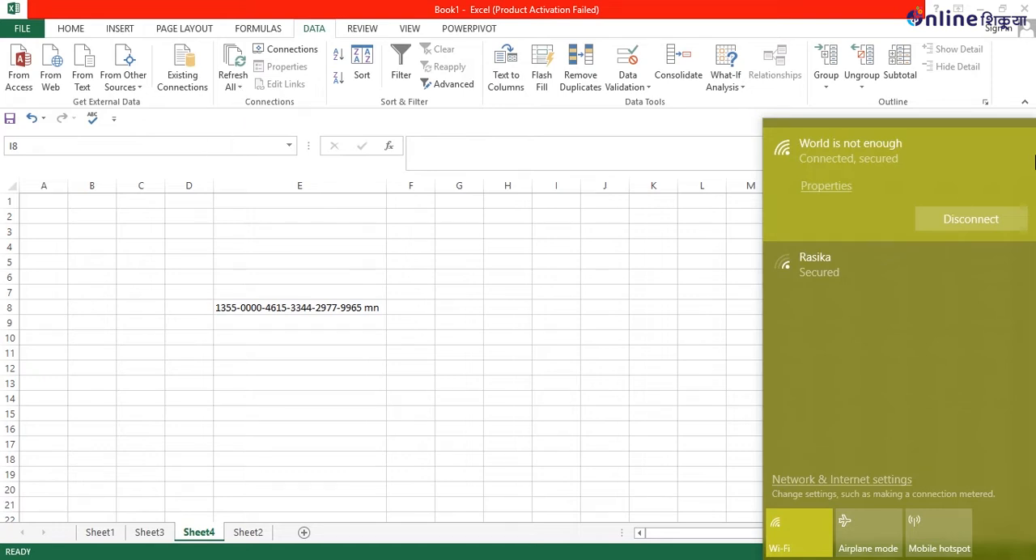
Reconnect to the "World is not enough" Wi-Fi network and return to cell E8 on Sheet4.
{"action": "left_click", "coordinate": [952, 226]}
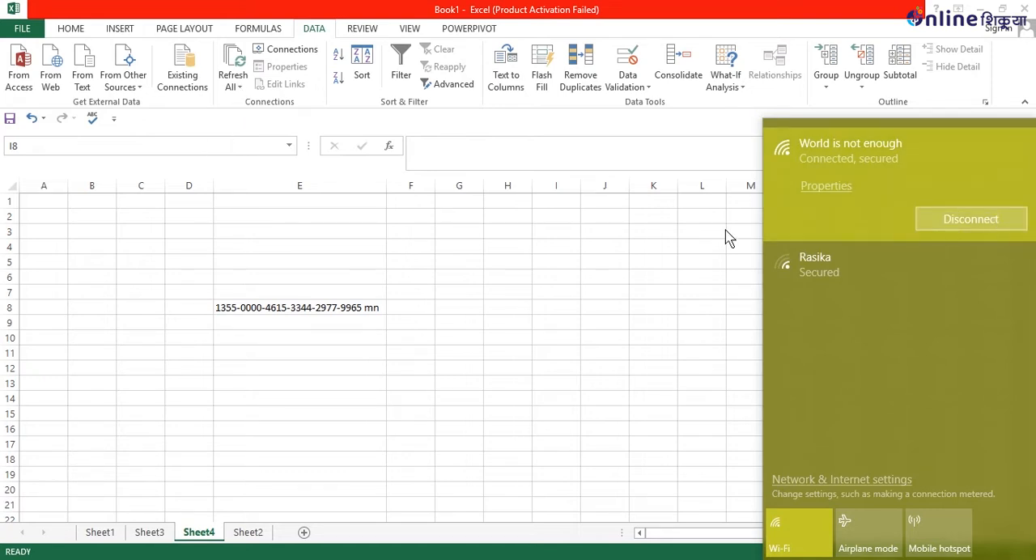
{"action": "left_click", "coordinate": [360, 335]}
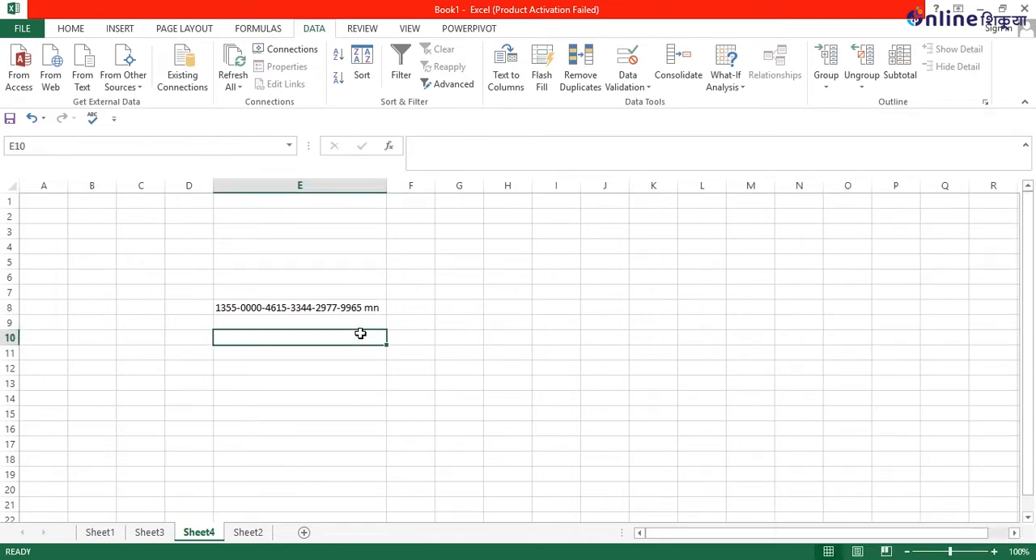
{"action": "left_click", "coordinate": [370, 309]}
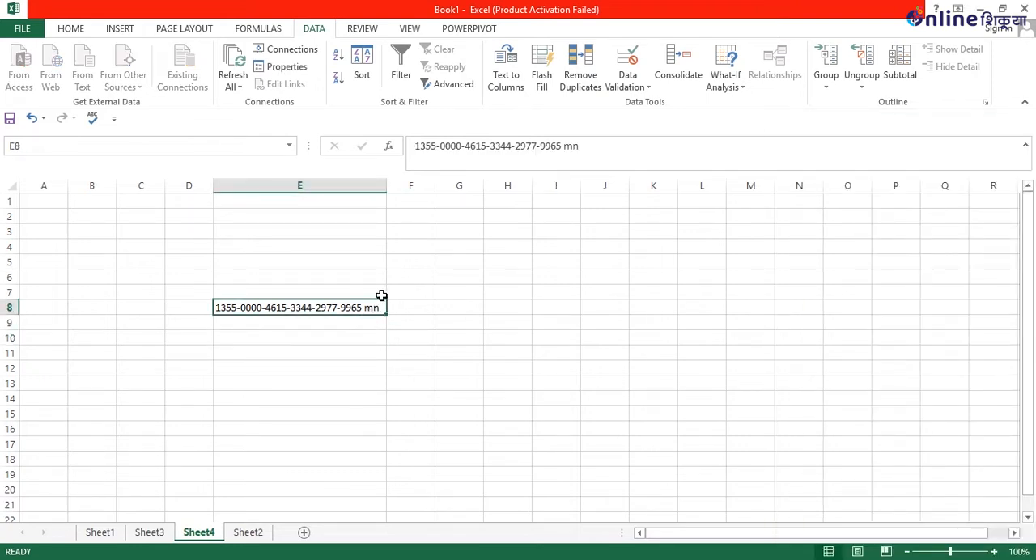
Switch to Notepad, save the edited serial text file, and return to Excel.
{"action": "key", "text": "alt+Tab"}
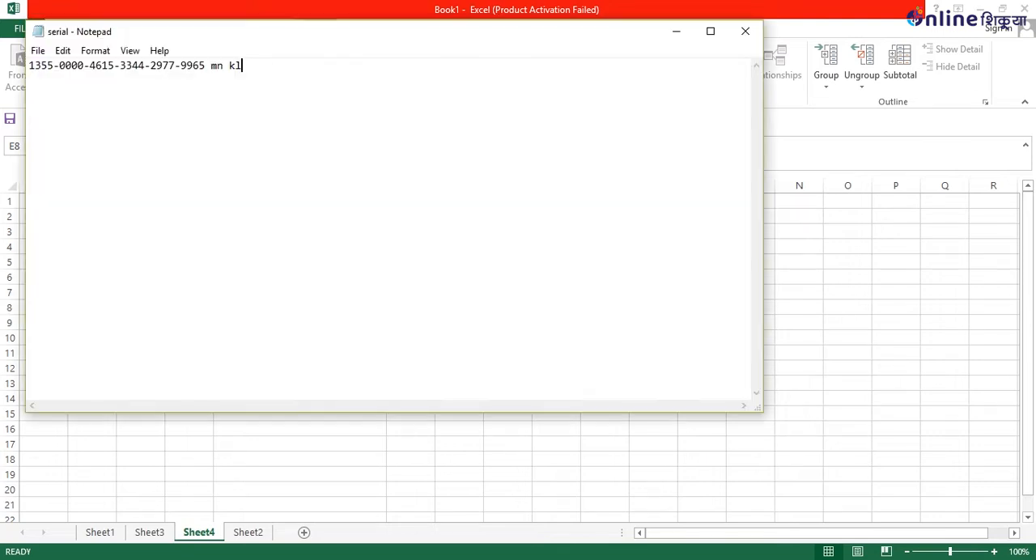
{"action": "left_click", "coordinate": [38, 51]}
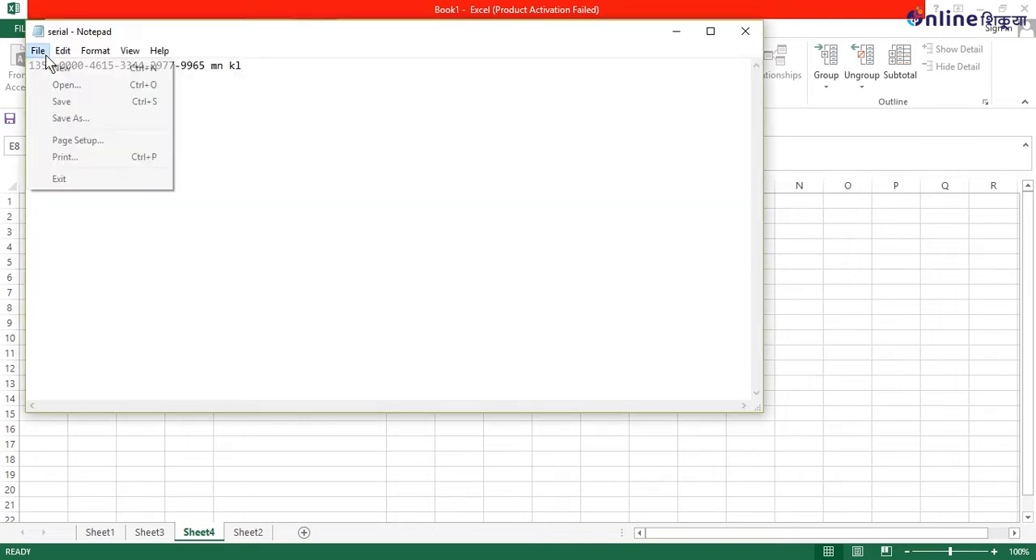
{"action": "left_click", "coordinate": [61, 104]}
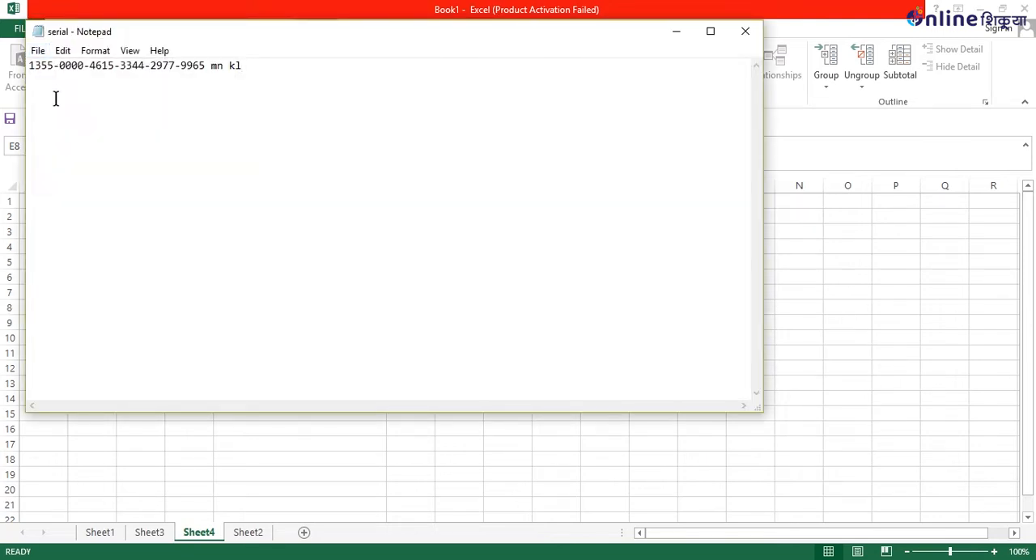
{"action": "left_click", "coordinate": [669, 32]}
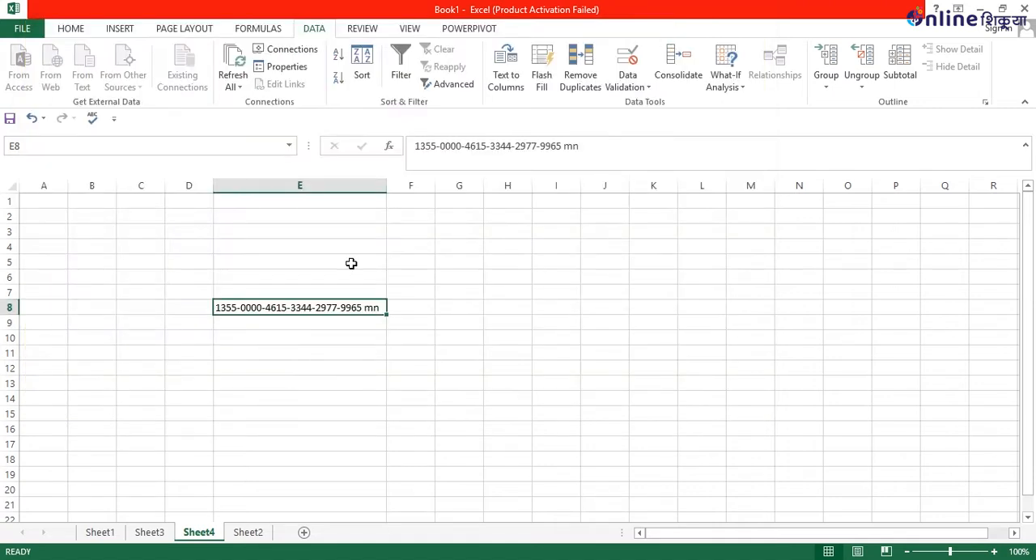
Refresh only the text import at cell E8 on Sheet4, supplying the serial file from the desktop.
{"action": "left_click", "coordinate": [240, 79]}
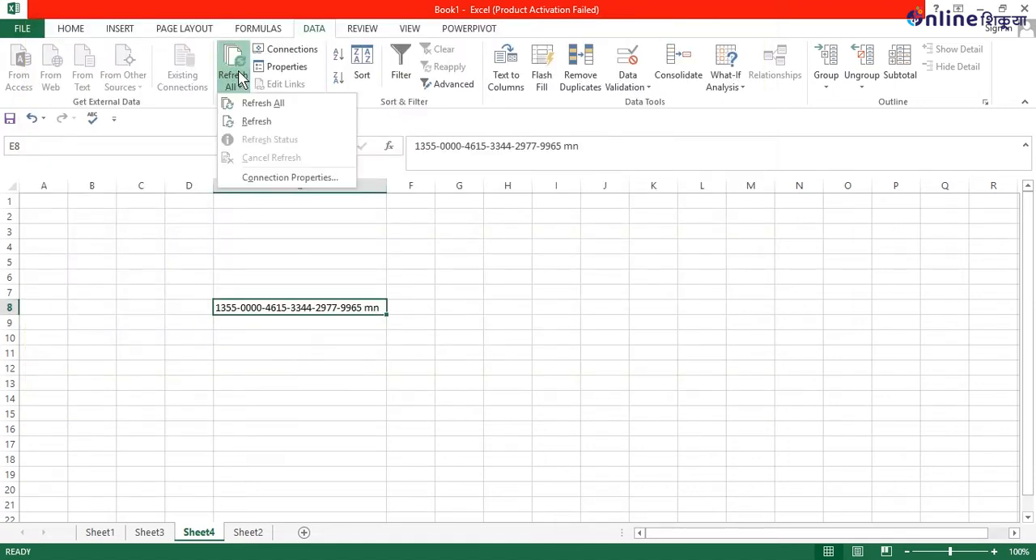
{"action": "left_click", "coordinate": [263, 123]}
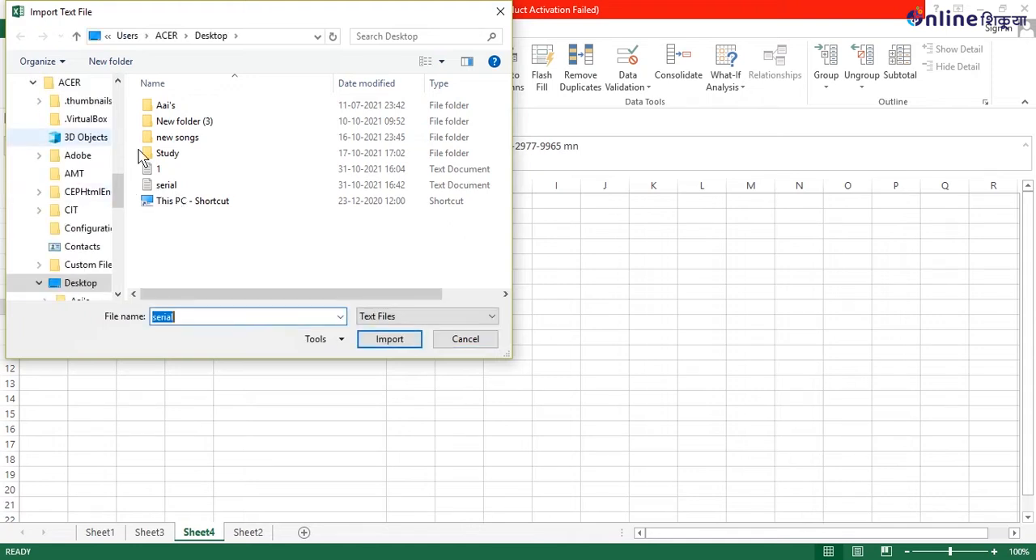
{"action": "left_click", "coordinate": [392, 185]}
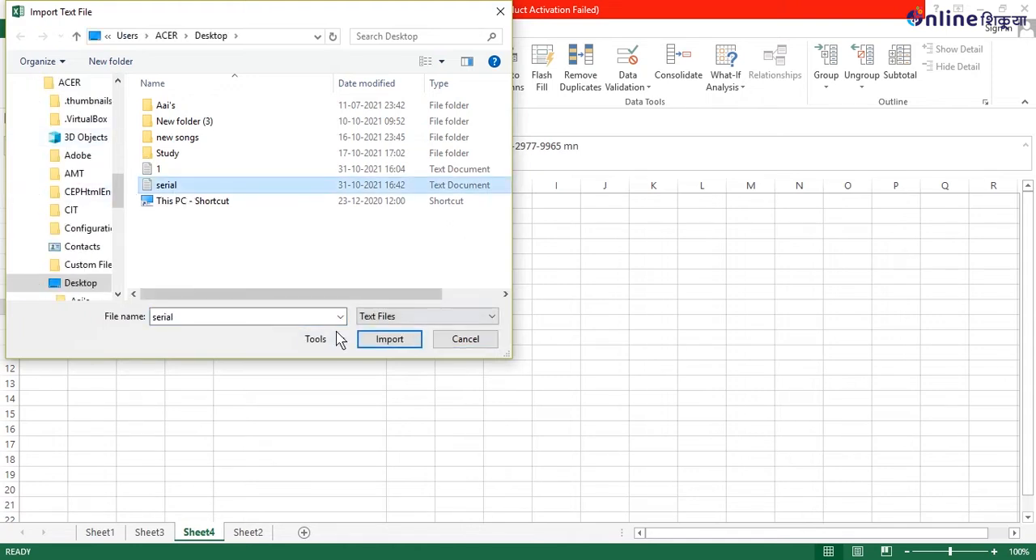
{"action": "left_click", "coordinate": [384, 339]}
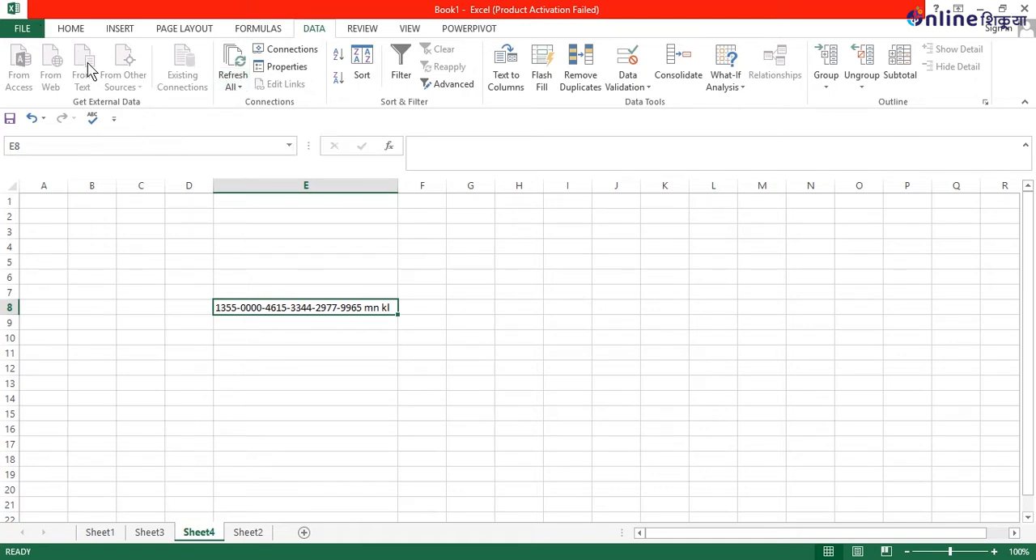
Try to refresh all data connections with the serial text file, cancelling the further import request and the rest of the refresh.
{"action": "left_click", "coordinate": [235, 66]}
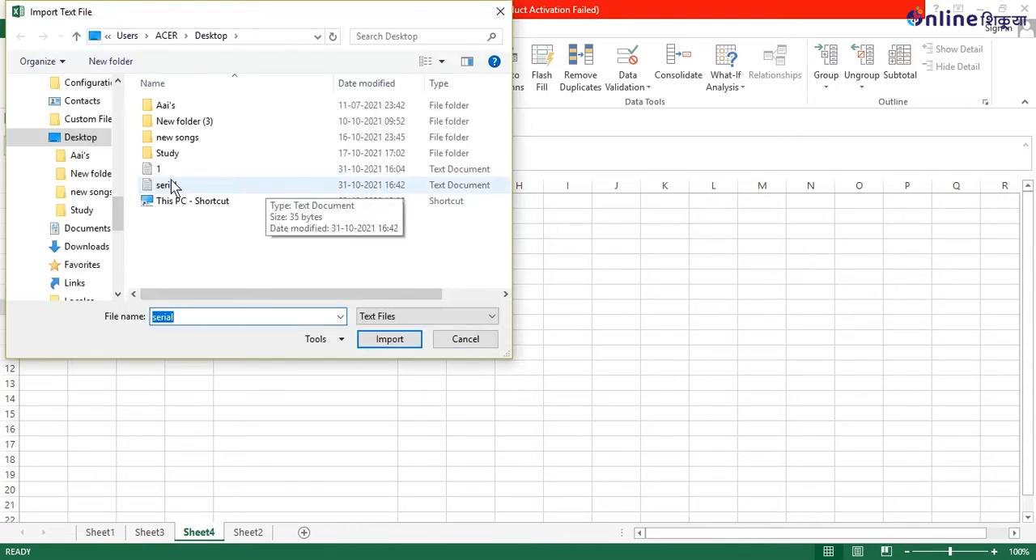
{"action": "left_click", "coordinate": [171, 186]}
{"action": "left_click", "coordinate": [402, 338]}
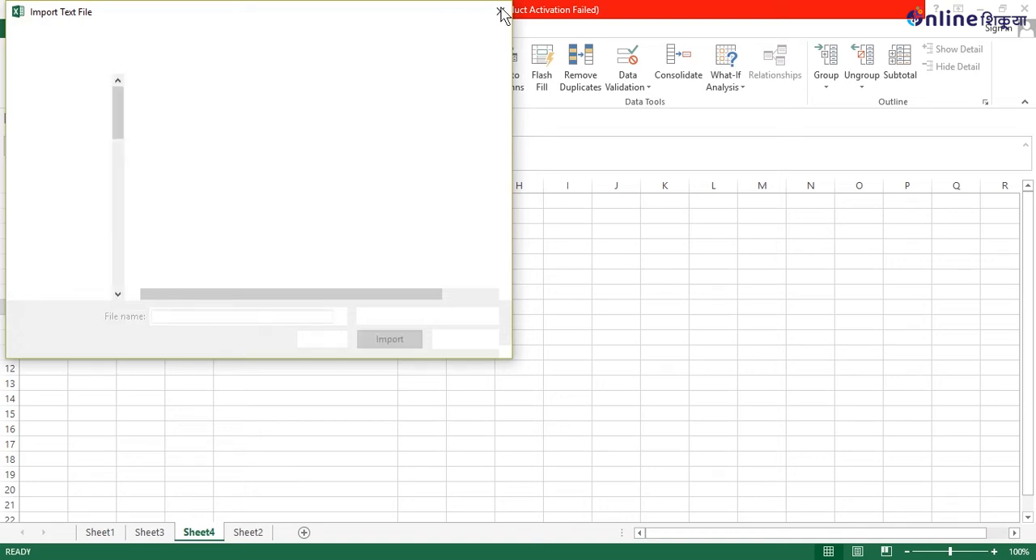
{"action": "left_click", "coordinate": [500, 13]}
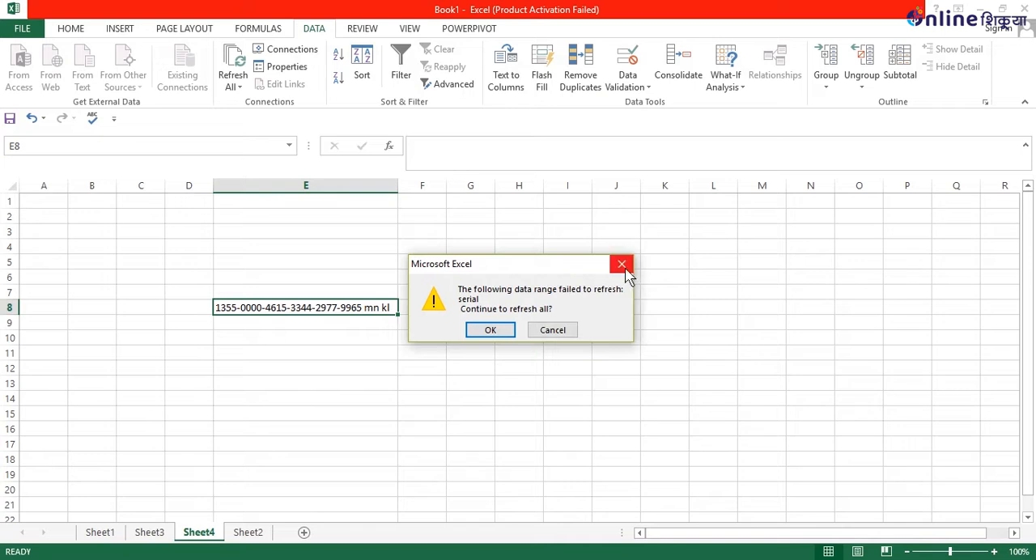
{"action": "left_click", "coordinate": [623, 268]}
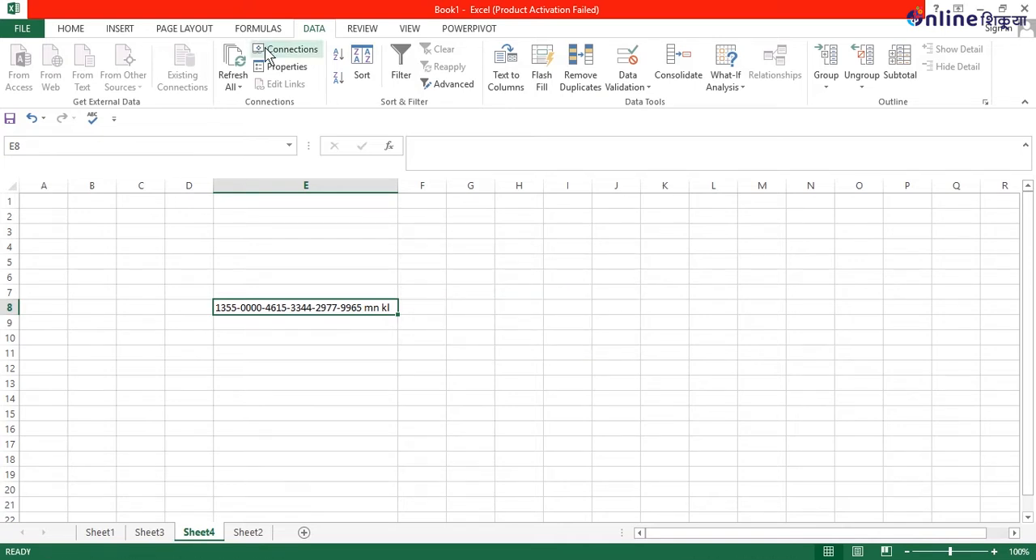
Open the workbook connections list and remove the entry named Connection.
{"action": "left_click", "coordinate": [269, 54]}
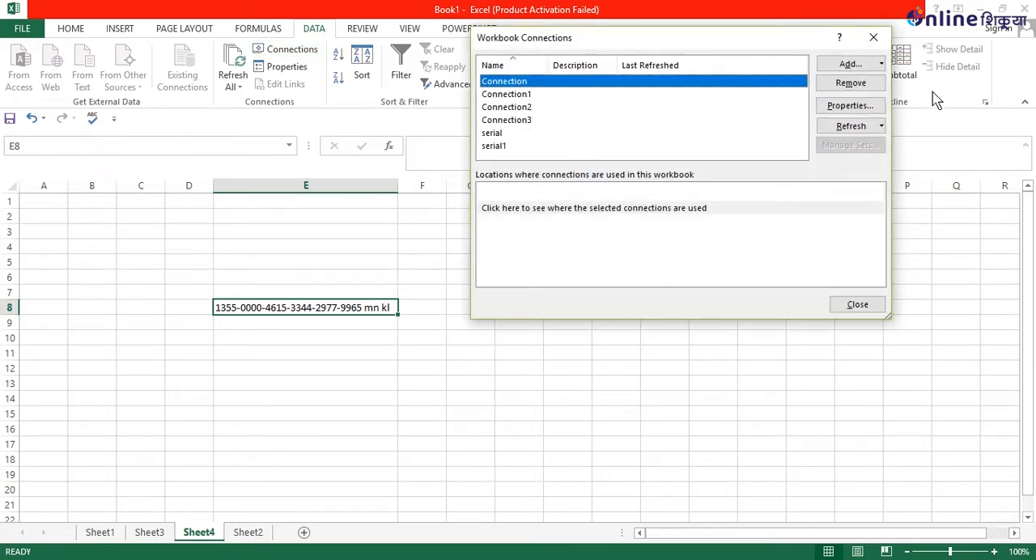
{"action": "left_click", "coordinate": [851, 82]}
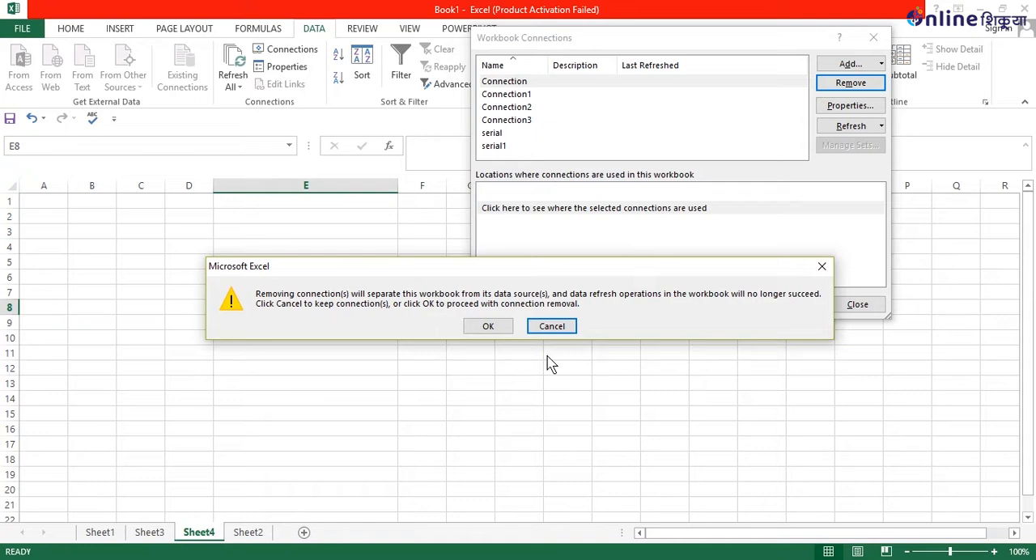
{"action": "left_click", "coordinate": [488, 326]}
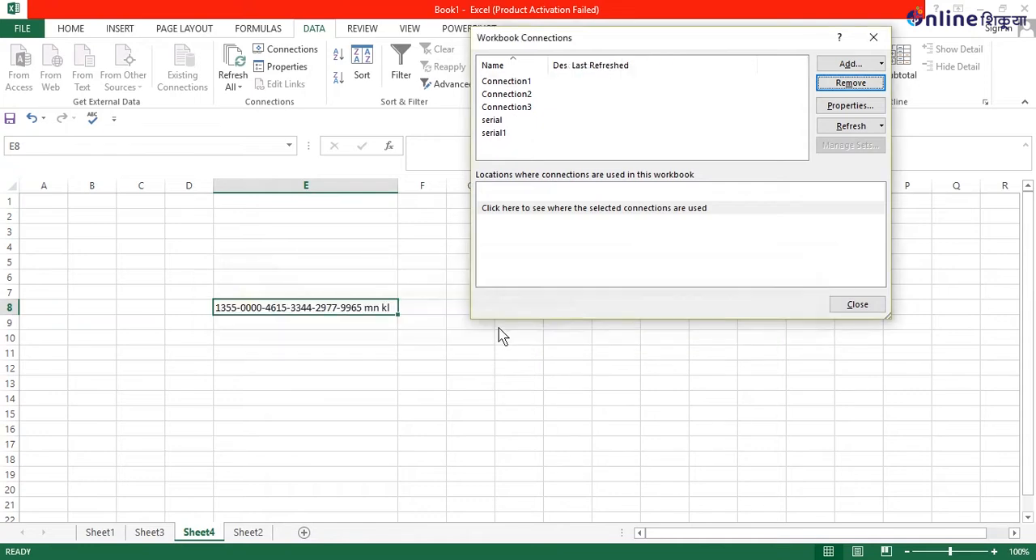
Remove the serial and serial1 connections from the workbook and close the connections list.
{"action": "left_click", "coordinate": [527, 96]}
{"action": "left_click", "coordinate": [521, 135]}
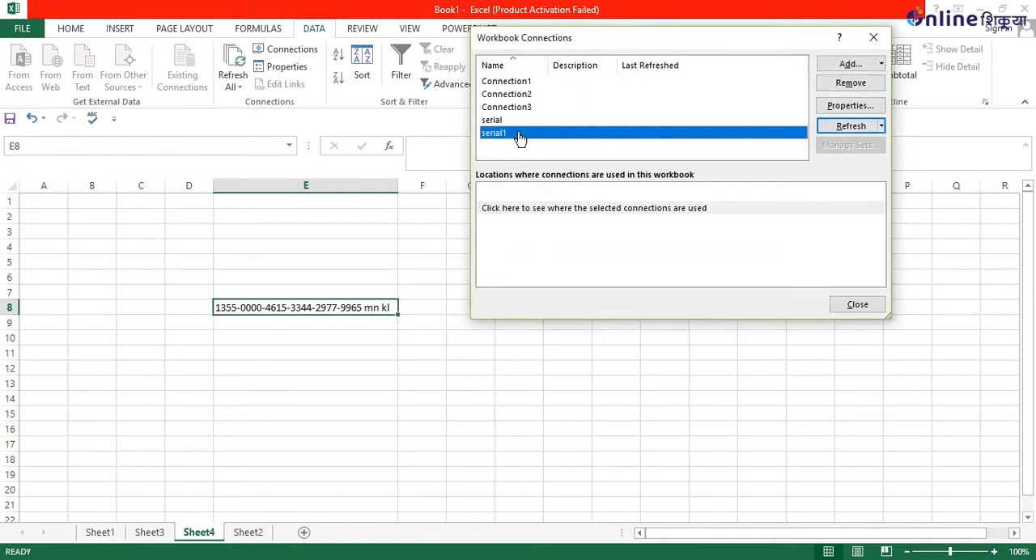
{"action": "left_click", "coordinate": [511, 121]}
{"action": "left_click", "coordinate": [852, 84]}
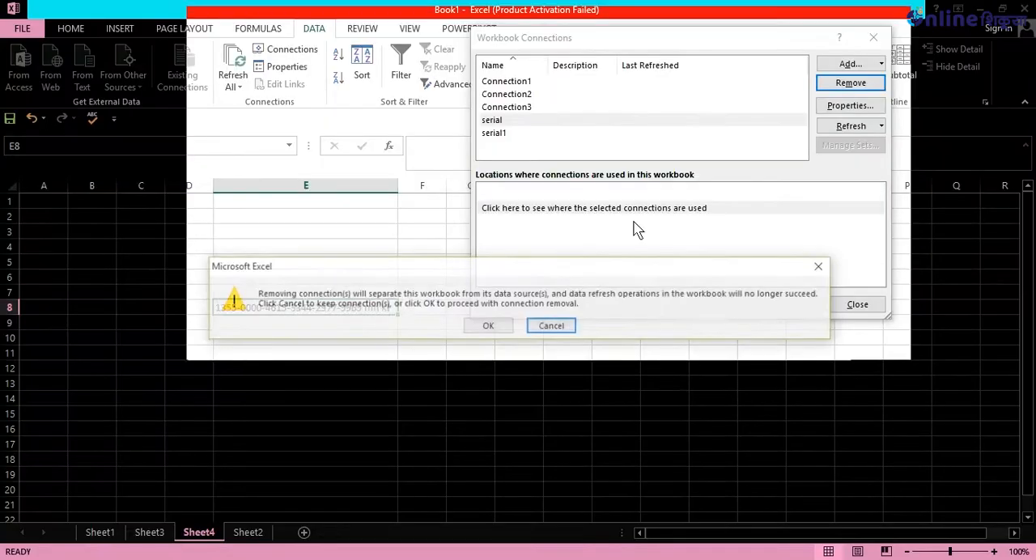
{"action": "left_click", "coordinate": [492, 327]}
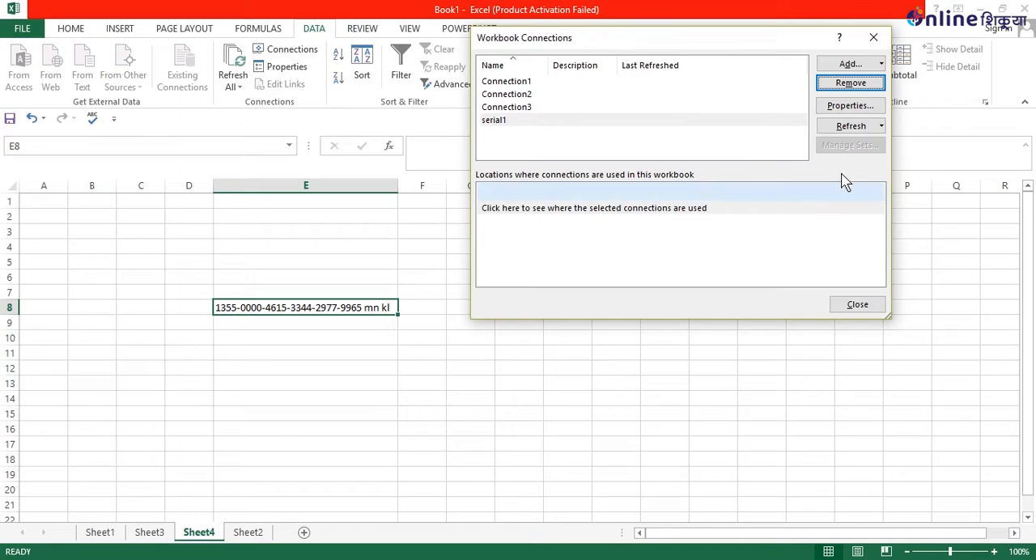
{"action": "left_click", "coordinate": [634, 123]}
{"action": "left_click", "coordinate": [826, 81]}
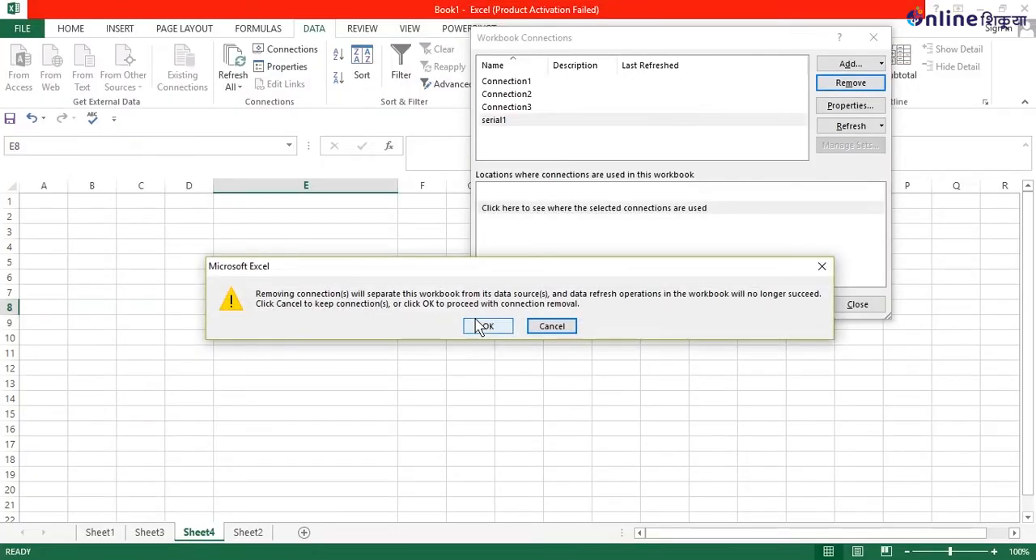
{"action": "left_click", "coordinate": [485, 326]}
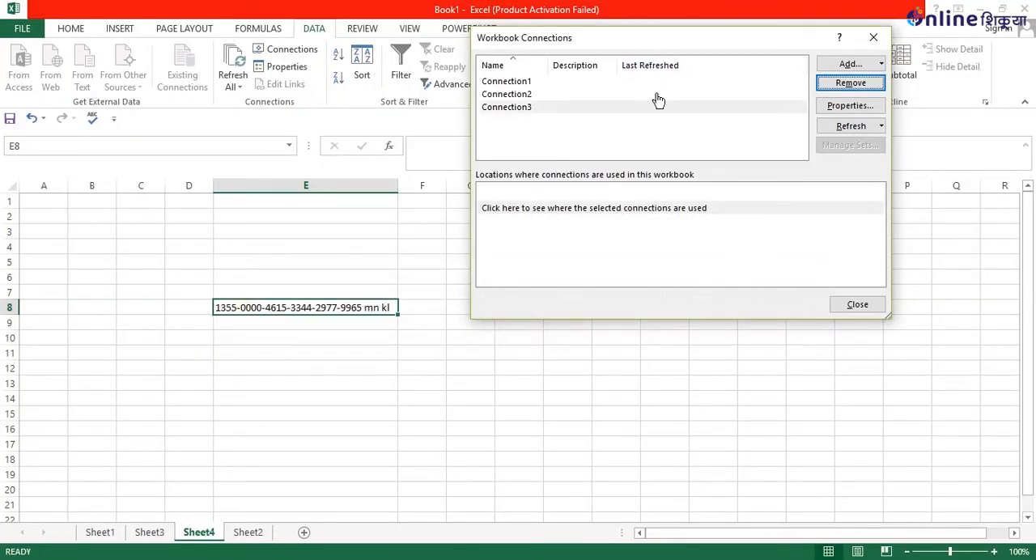
{"action": "left_click", "coordinate": [857, 306]}
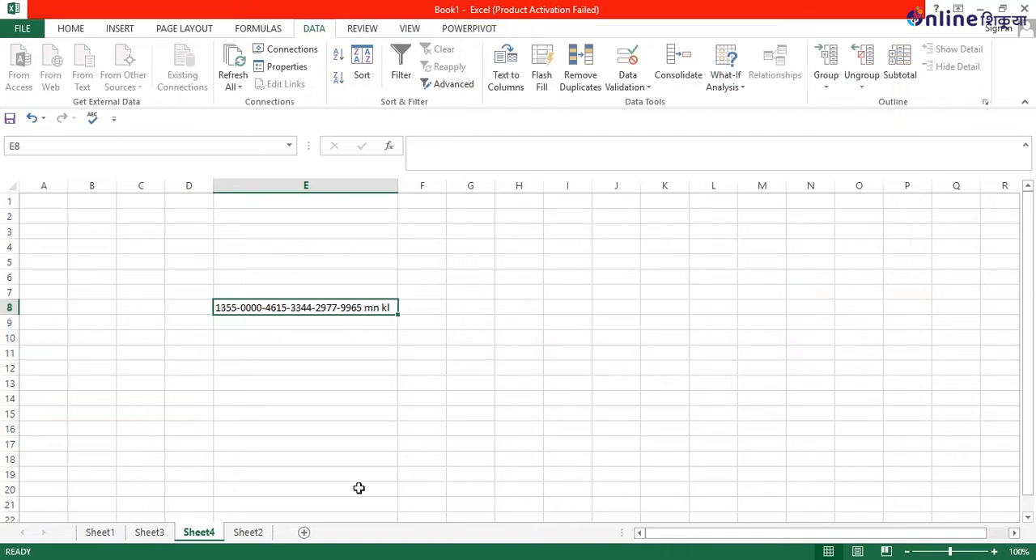
Look over the imported data on Sheet4 and review the connections remaining in the workbook.
{"action": "left_click", "coordinate": [209, 460]}
{"action": "left_click", "coordinate": [201, 356]}
{"action": "left_click", "coordinate": [281, 335]}
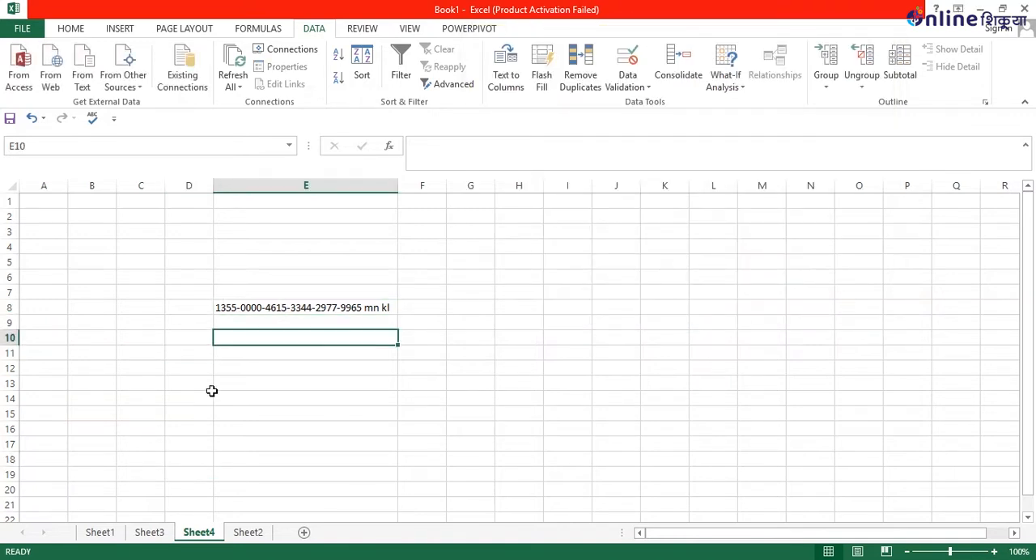
{"action": "left_click", "coordinate": [219, 444]}
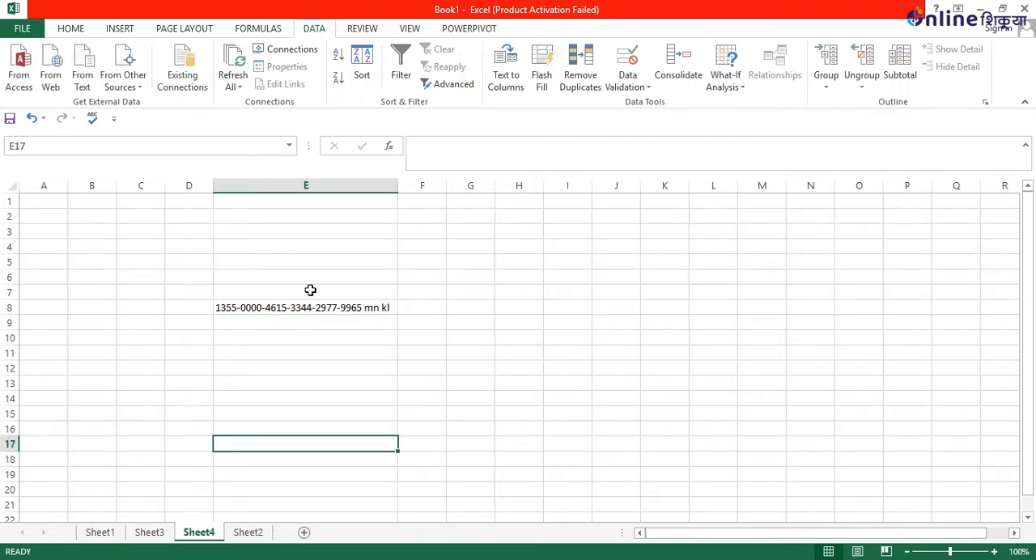
{"action": "left_click", "coordinate": [290, 51]}
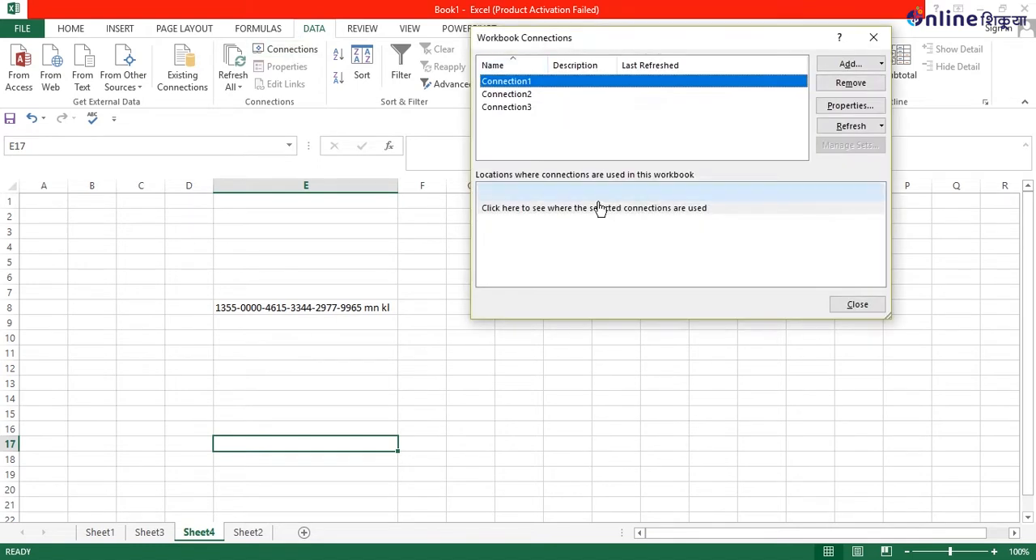
{"action": "left_click", "coordinate": [873, 39]}
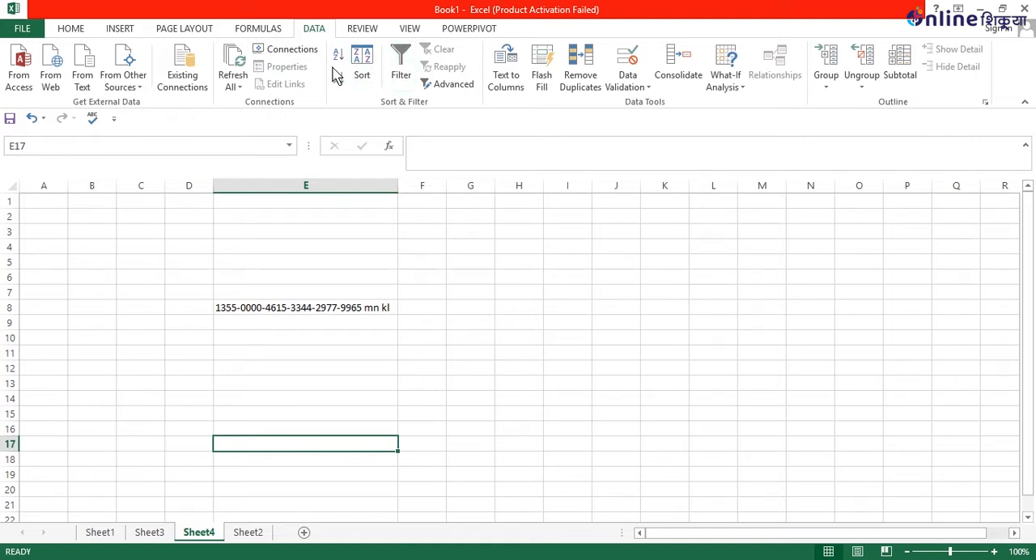
Go to Sheet1 and try an ascending sort with an empty cell outside the data table selected.
{"action": "left_click", "coordinate": [150, 534]}
{"action": "left_click", "coordinate": [102, 534]}
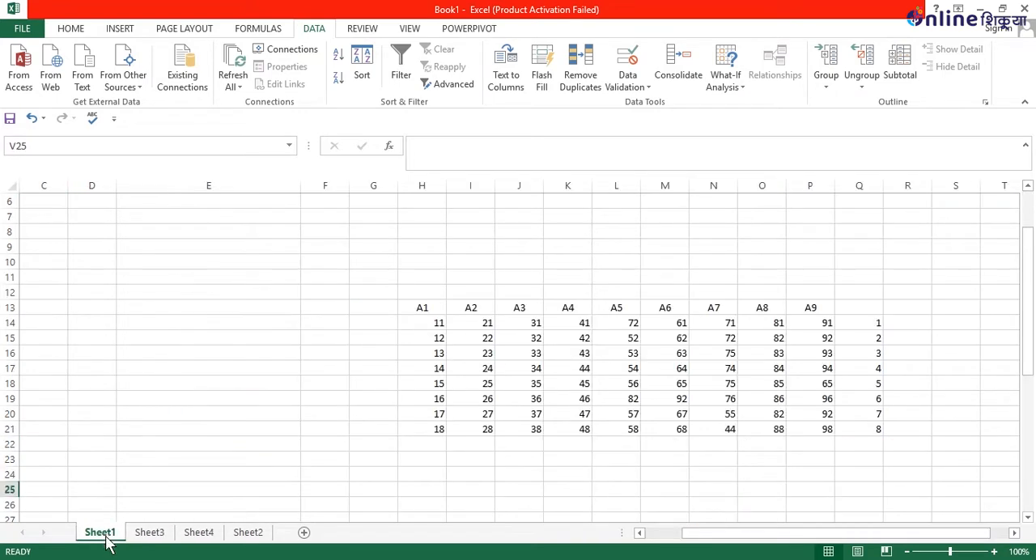
{"action": "left_click", "coordinate": [341, 58]}
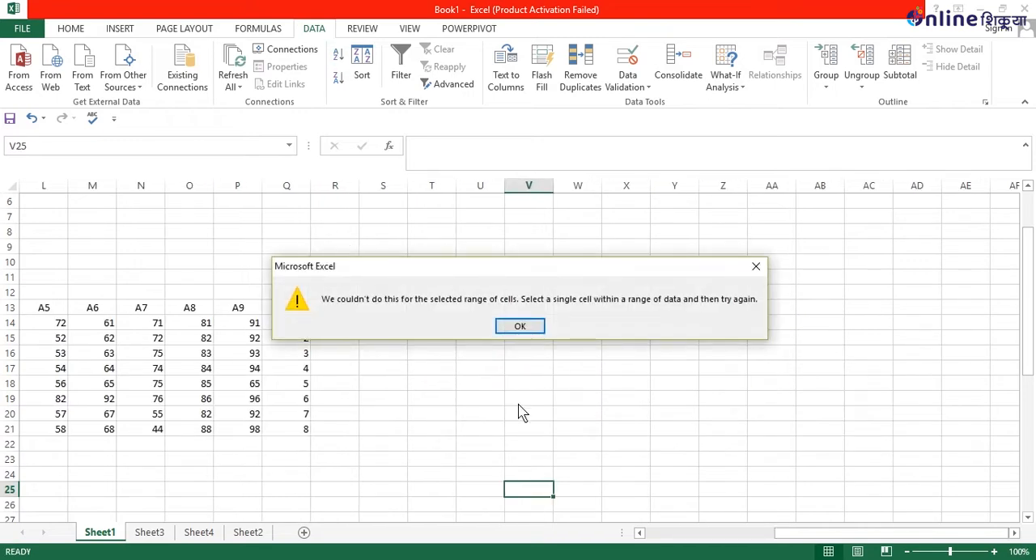
{"action": "left_click", "coordinate": [517, 328]}
Select the range G13:Q22, review the available sort-by columns in the Sort dialog, and close it without sorting.
{"action": "left_click_drag", "start_coordinate": [818, 533], "coordinate": [733, 534]}
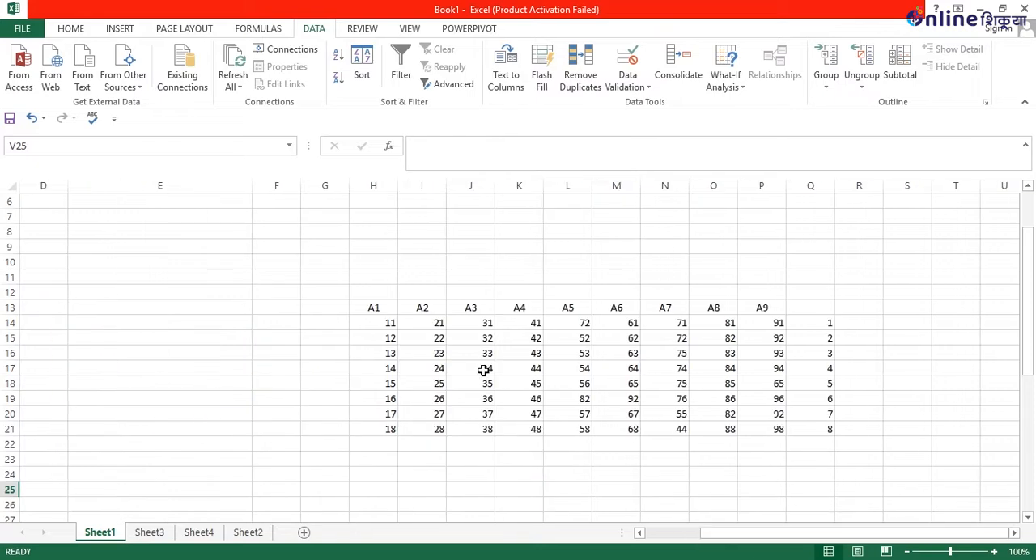
{"action": "left_click_drag", "start_coordinate": [327, 306], "coordinate": [803, 450]}
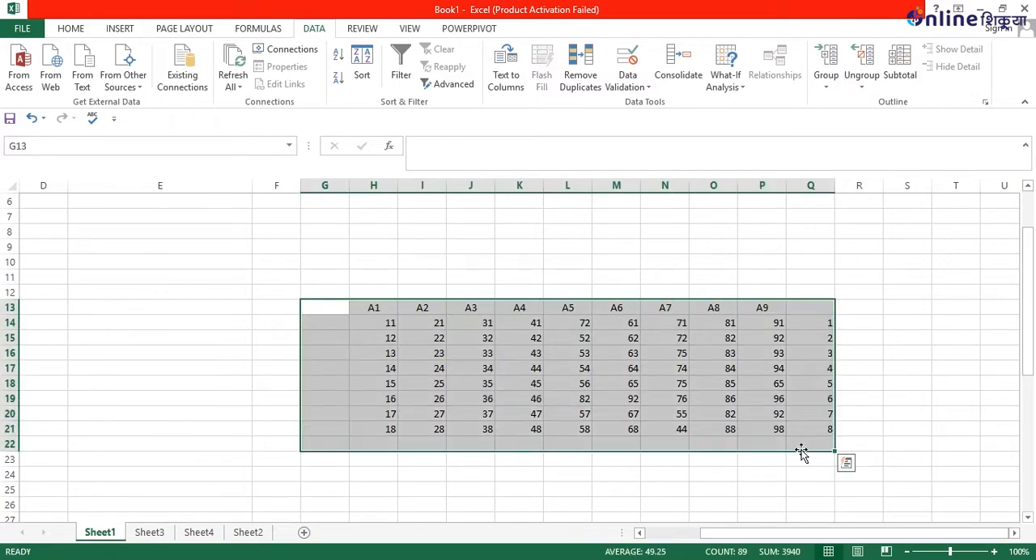
{"action": "left_click", "coordinate": [362, 74]}
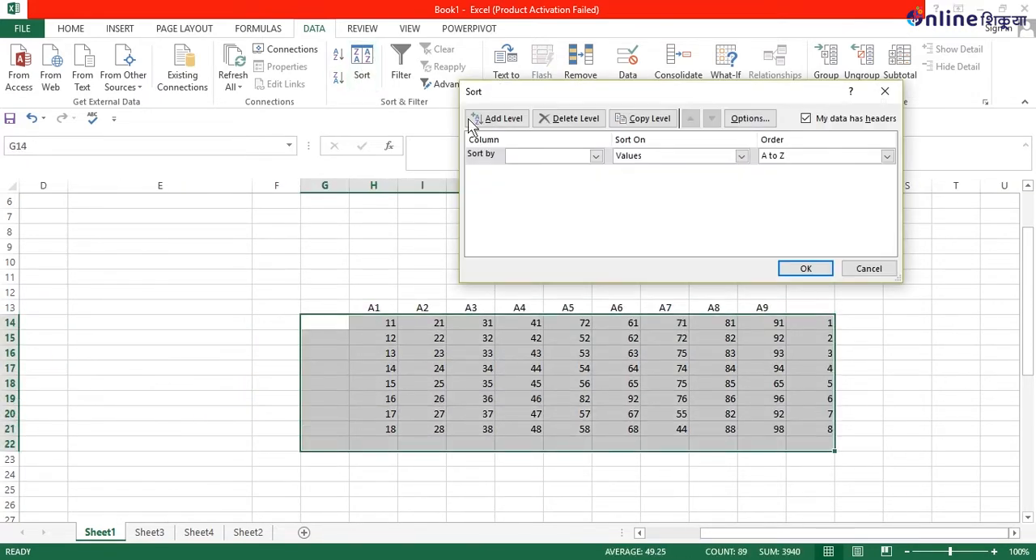
{"action": "left_click", "coordinate": [597, 156]}
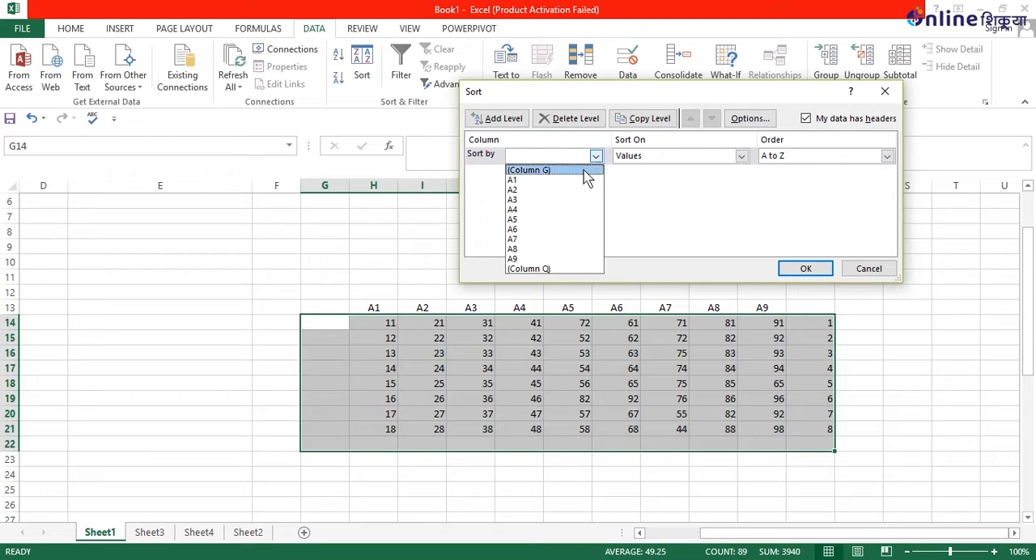
{"action": "left_click", "coordinate": [593, 159]}
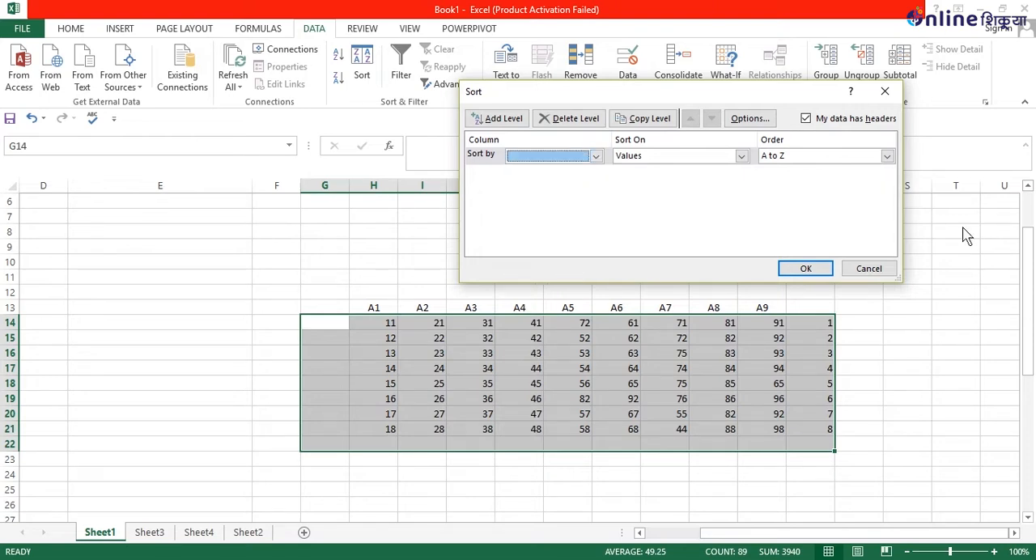
{"action": "left_click", "coordinate": [885, 91]}
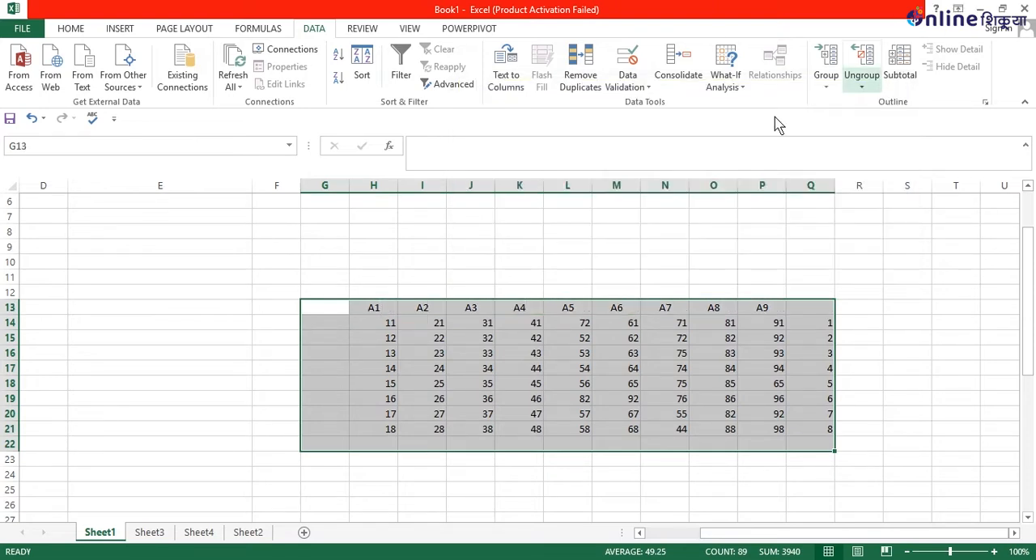
Turn on filtering for the data table's header row and look at the filter options for column A1.
{"action": "left_click", "coordinate": [235, 294]}
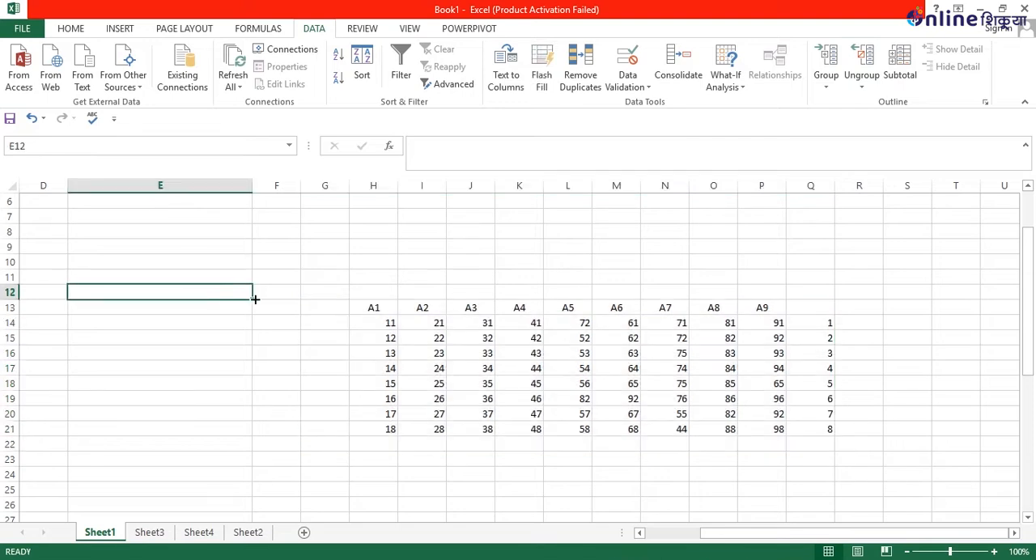
{"action": "left_click", "coordinate": [335, 309]}
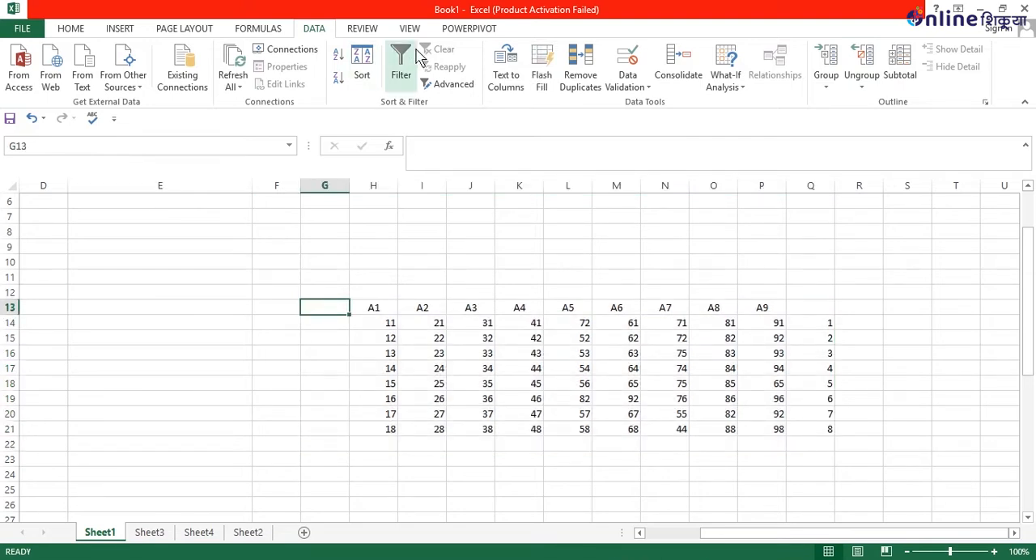
{"action": "left_click", "coordinate": [373, 291]}
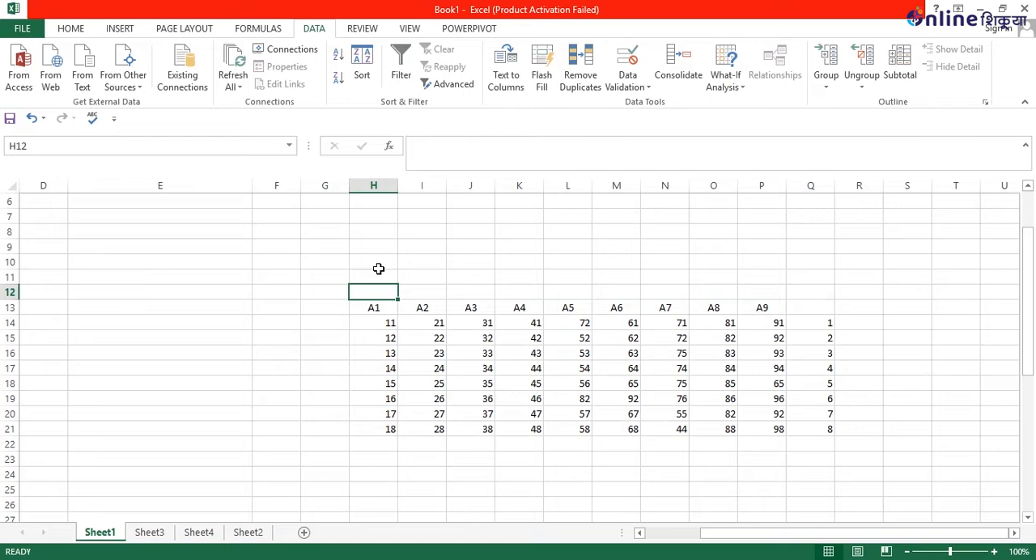
{"action": "left_click", "coordinate": [394, 61]}
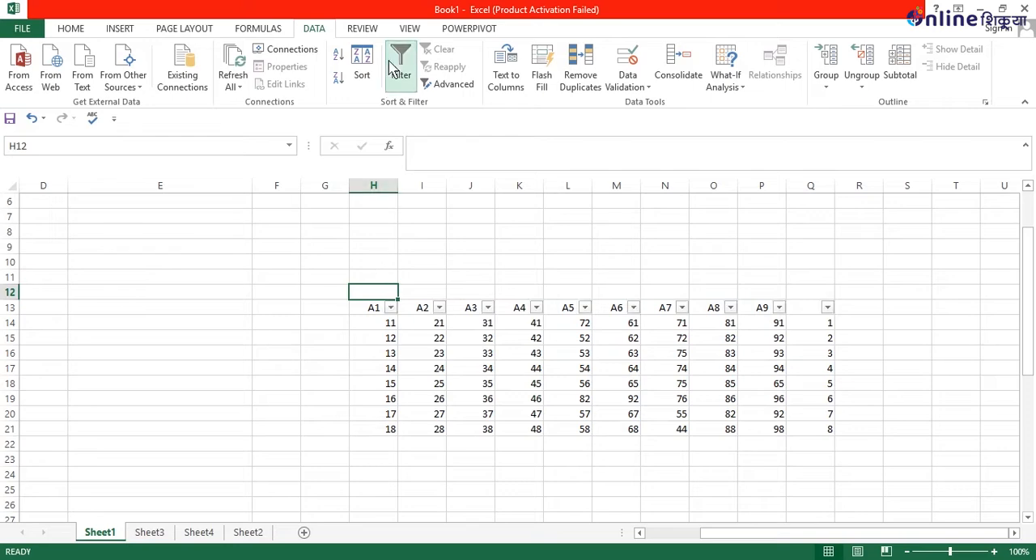
{"action": "left_click", "coordinate": [390, 308]}
{"action": "left_click", "coordinate": [390, 313]}
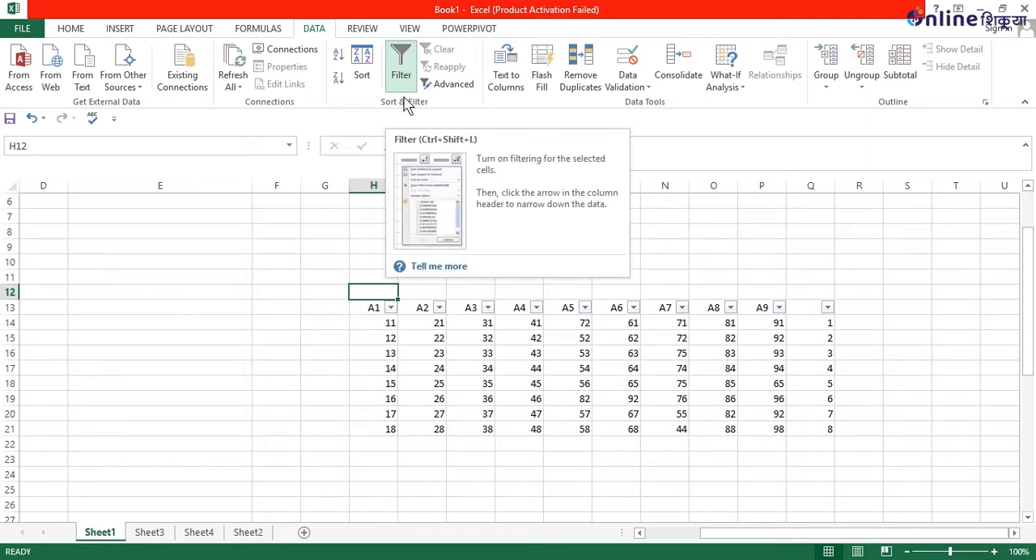
{"action": "left_click", "coordinate": [309, 290]}
{"action": "left_click", "coordinate": [259, 29]}
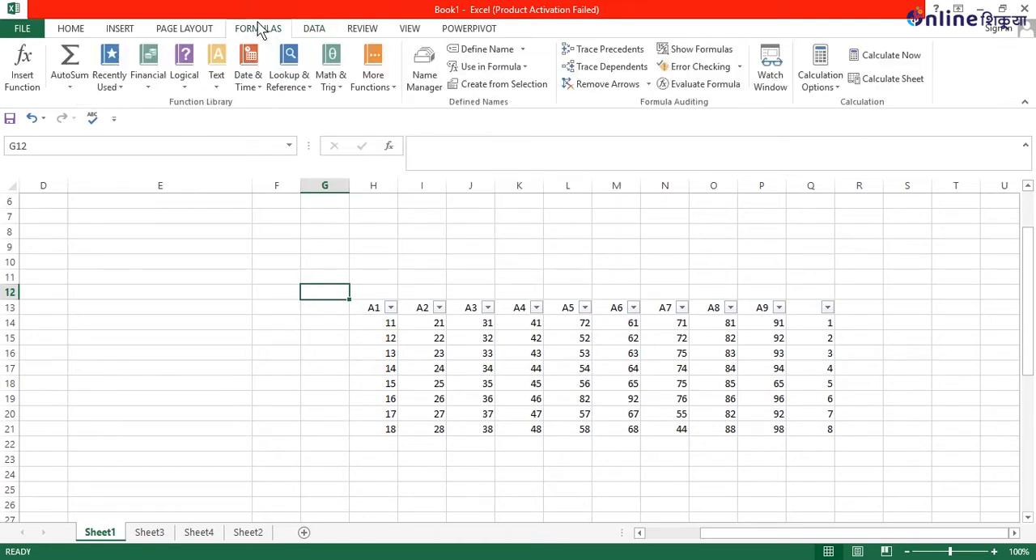
{"action": "left_click", "coordinate": [168, 33]}
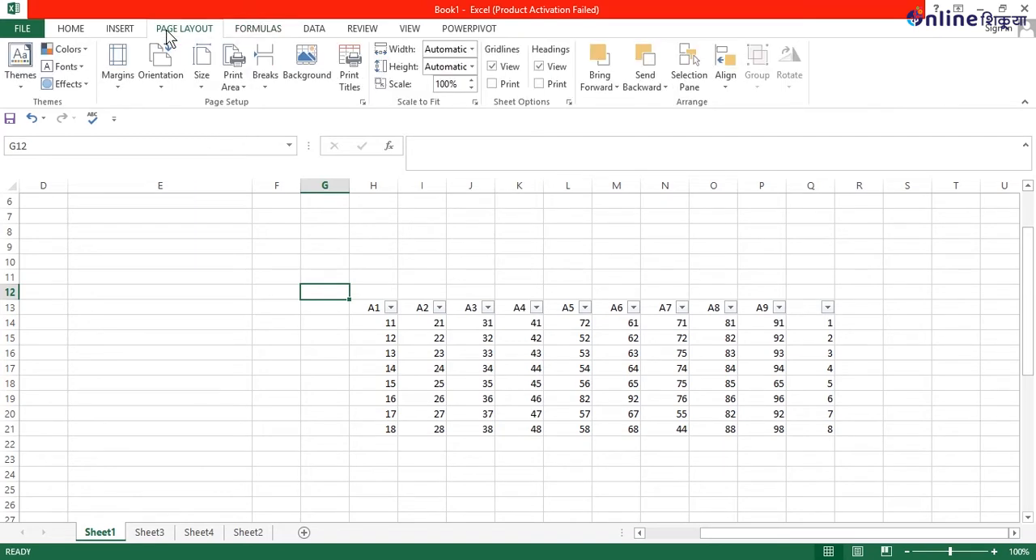
{"action": "left_click", "coordinate": [119, 30]}
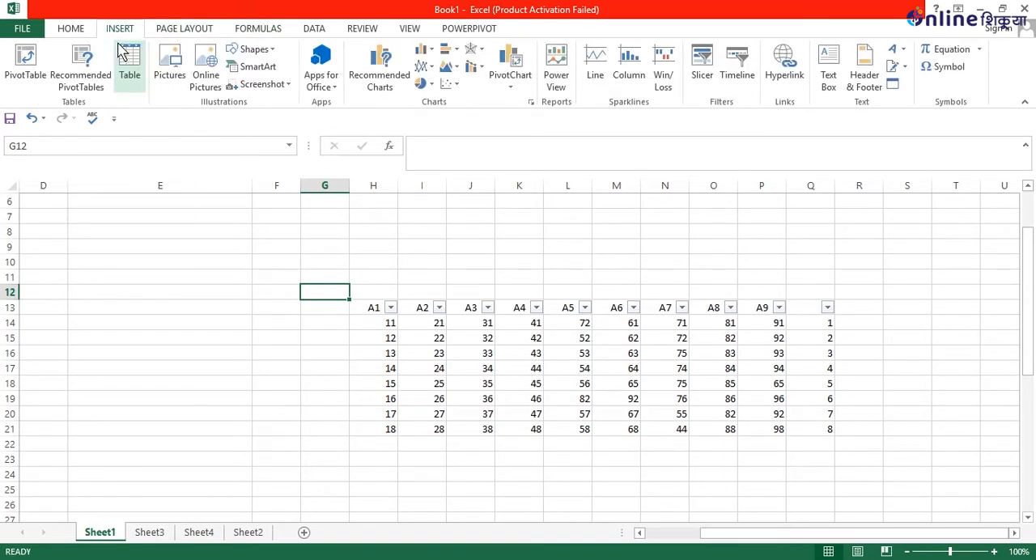
{"action": "left_click", "coordinate": [374, 32]}
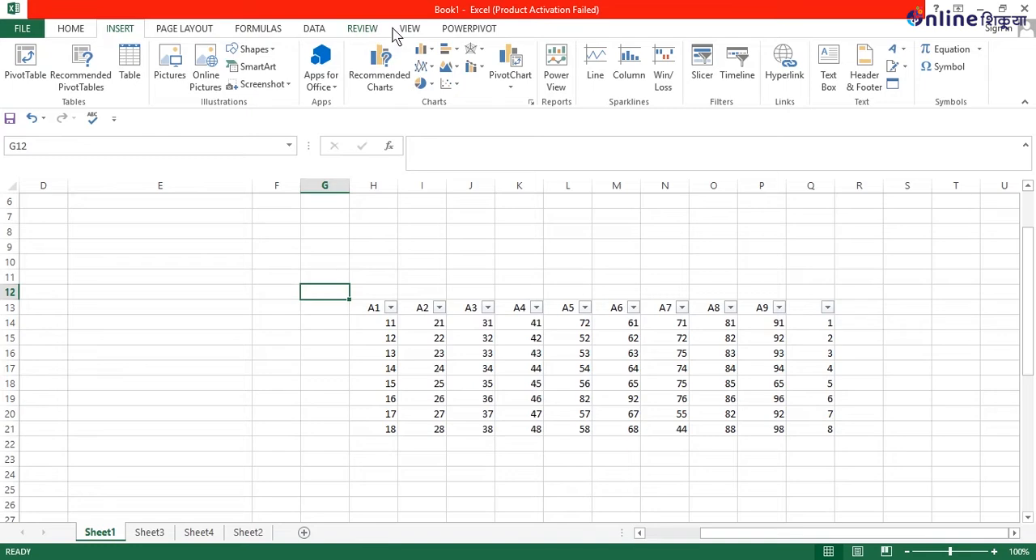
{"action": "left_click", "coordinate": [411, 31]}
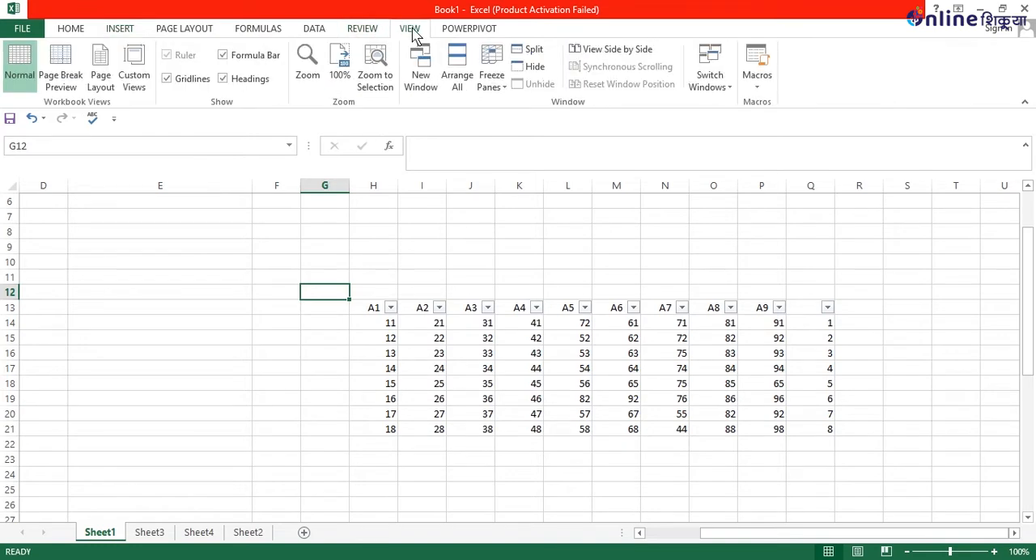
{"action": "left_click", "coordinate": [255, 33]}
{"action": "left_click", "coordinate": [170, 33]}
{"action": "left_click", "coordinate": [113, 33]}
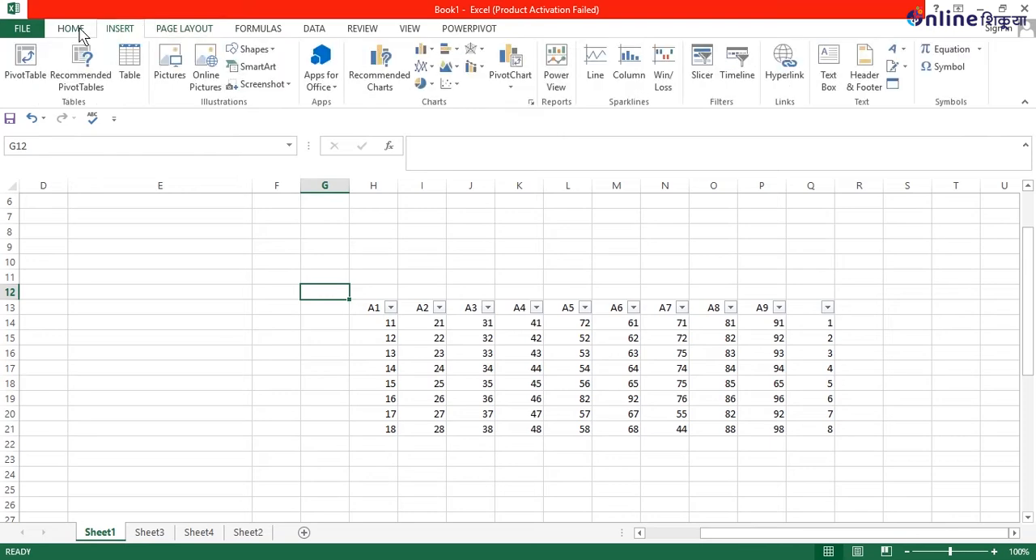
{"action": "left_click", "coordinate": [79, 32]}
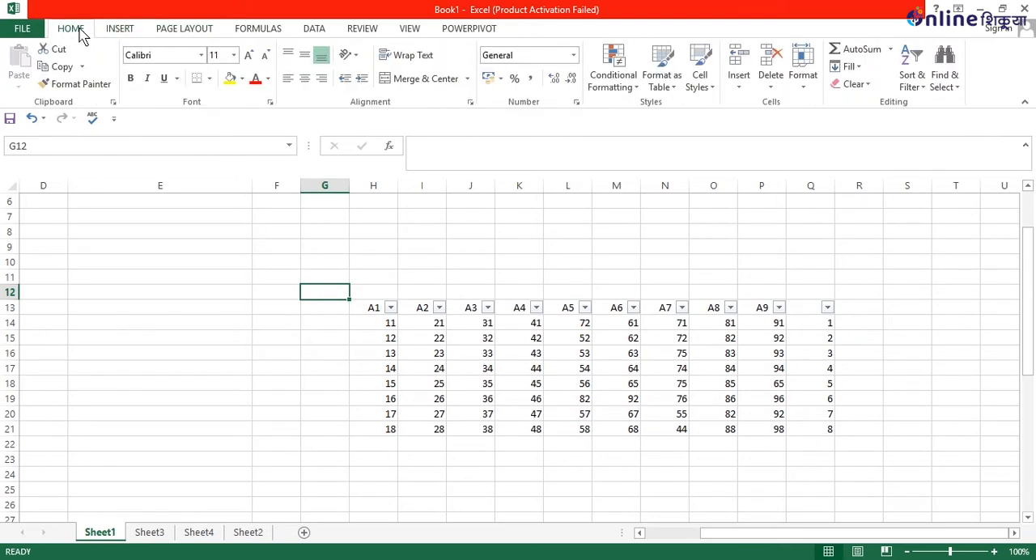
{"action": "left_click", "coordinate": [328, 34]}
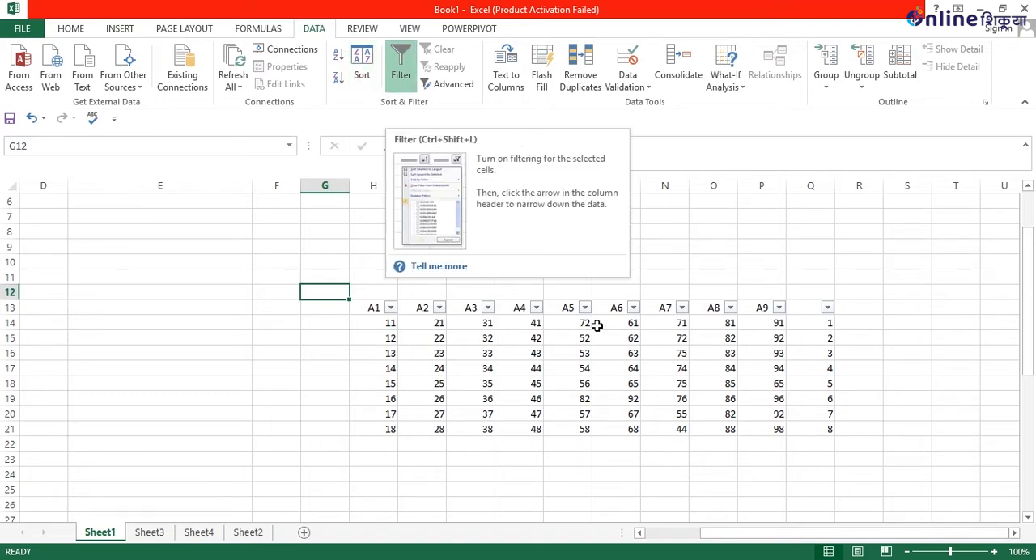
{"action": "left_click", "coordinate": [898, 291]}
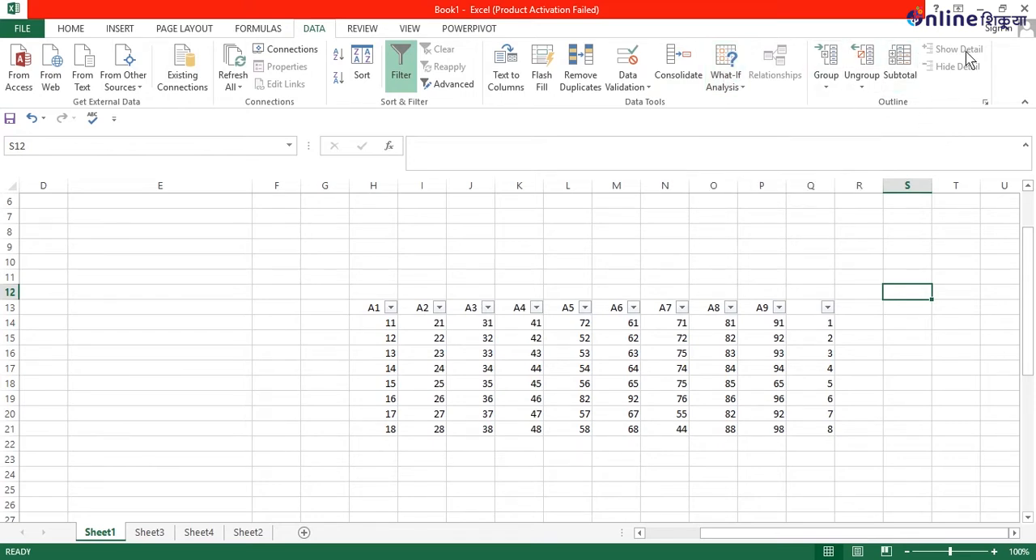
{"action": "scroll", "coordinate": [304, 270], "scroll_direction": "down", "scroll_amount": 3}
{"action": "scroll", "coordinate": [354, 347], "scroll_direction": "down", "scroll_amount": 1}
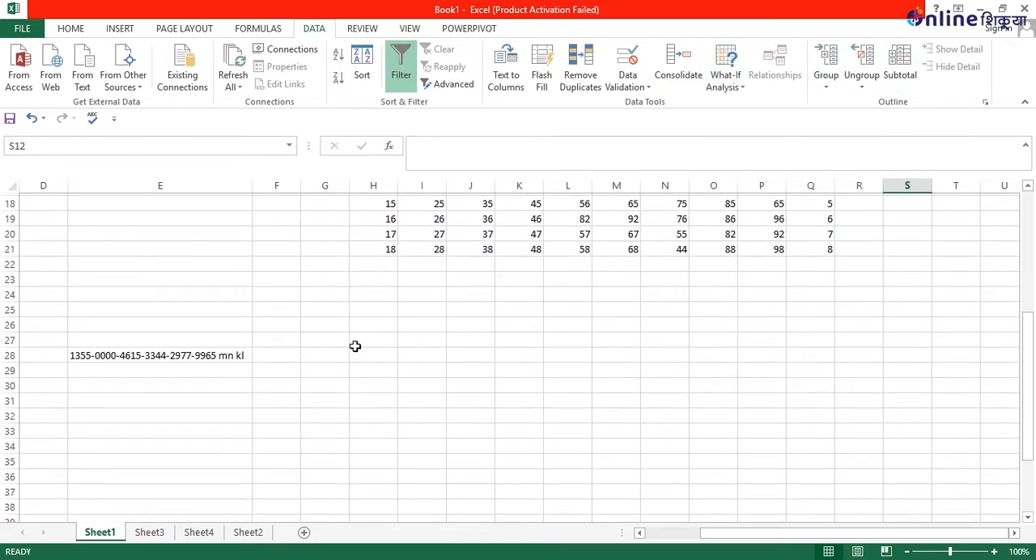
{"action": "scroll", "coordinate": [354, 347], "scroll_direction": "up", "scroll_amount": 4}
{"action": "scroll", "coordinate": [387, 251], "scroll_direction": "up", "scroll_amount": 2}
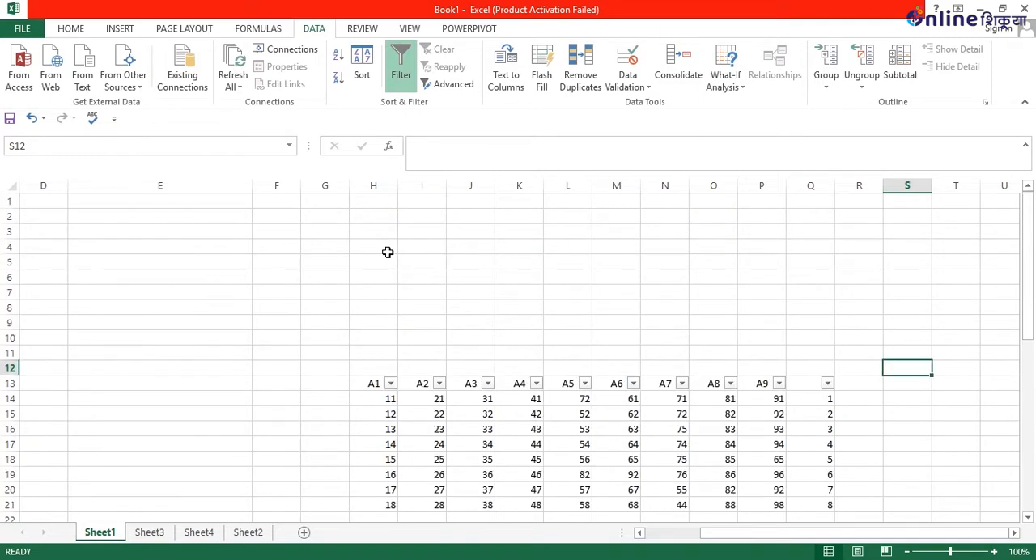
Enter the text "science math language total" in cell H5, above the data table.
{"action": "left_click", "coordinate": [372, 260]}
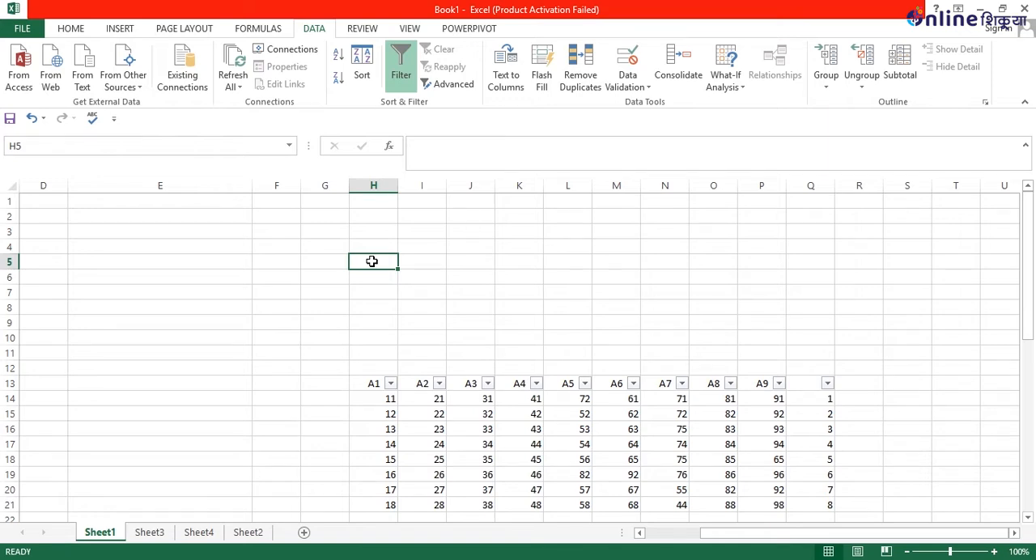
{"action": "type", "text": "s"}
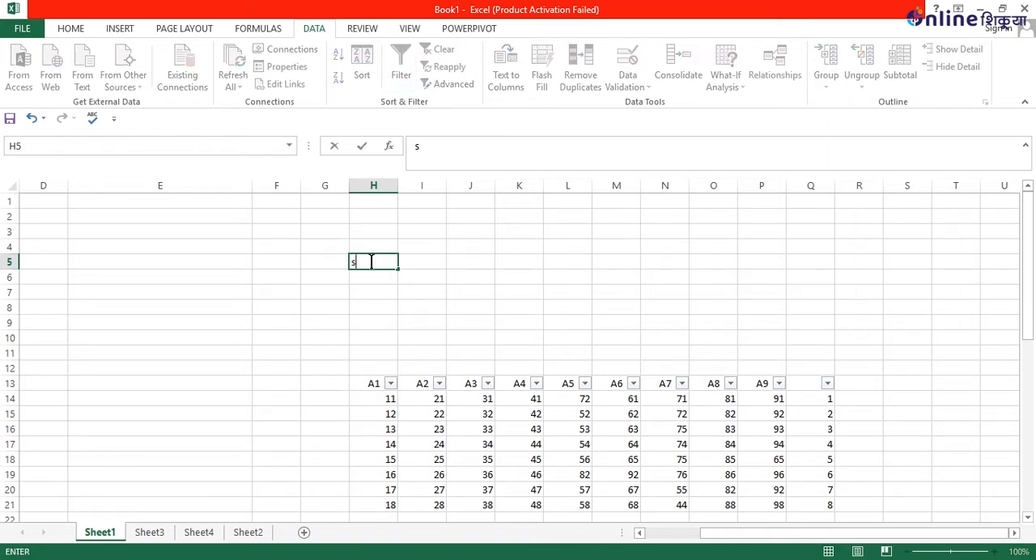
{"action": "type", "text": "cience math"}
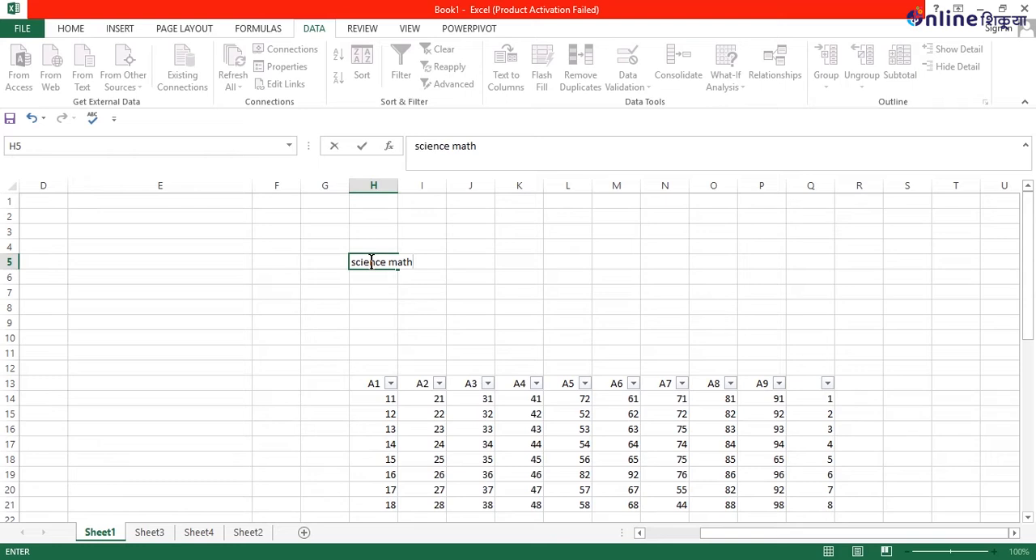
{"action": "type", "text": " language "}
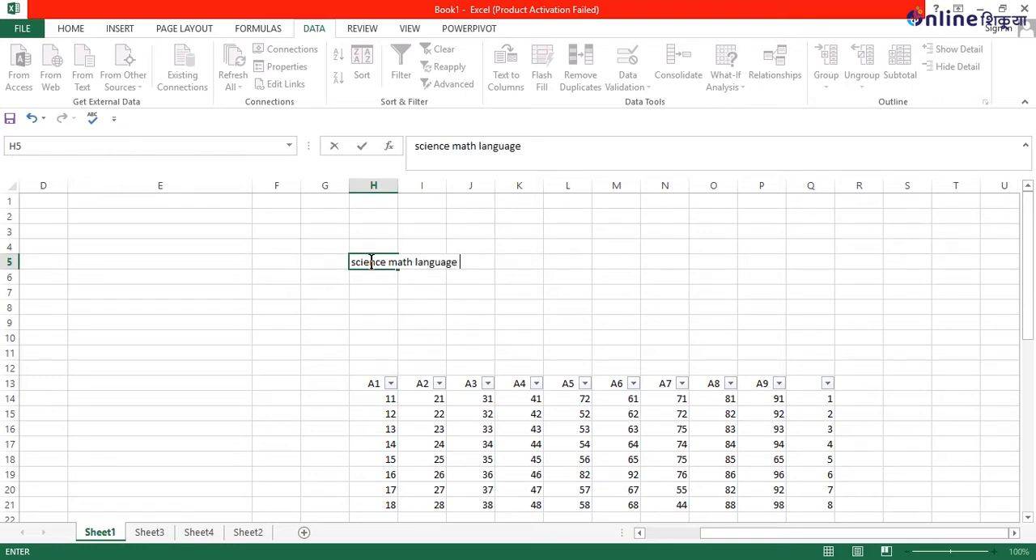
{"action": "type", "text": "total"}
{"action": "left_click", "coordinate": [317, 328]}
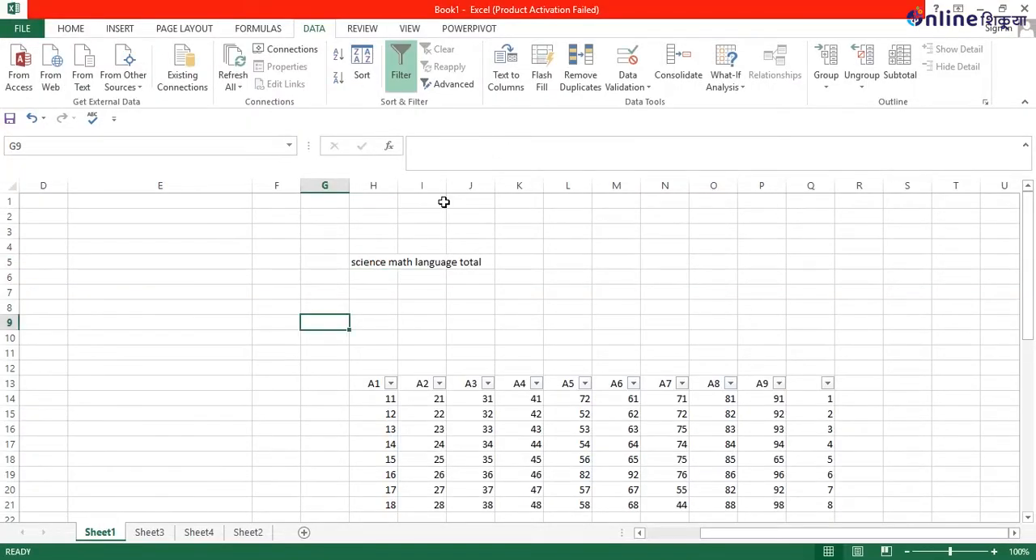
Split H5 into separate columns with Text to Columns, using fixed width, the suggested breaks, General format and destination $H$5.
{"action": "left_click", "coordinate": [373, 261]}
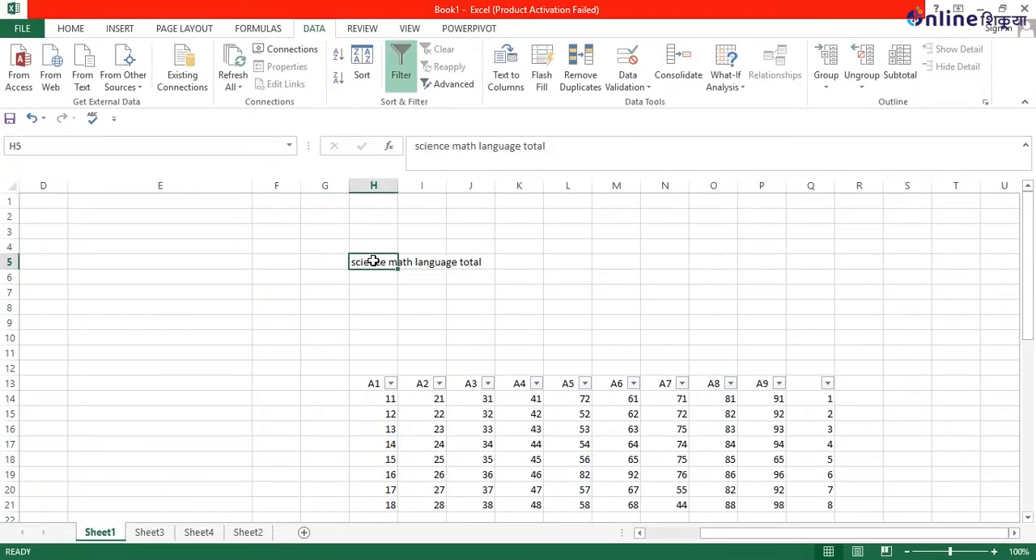
{"action": "left_click", "coordinate": [511, 85]}
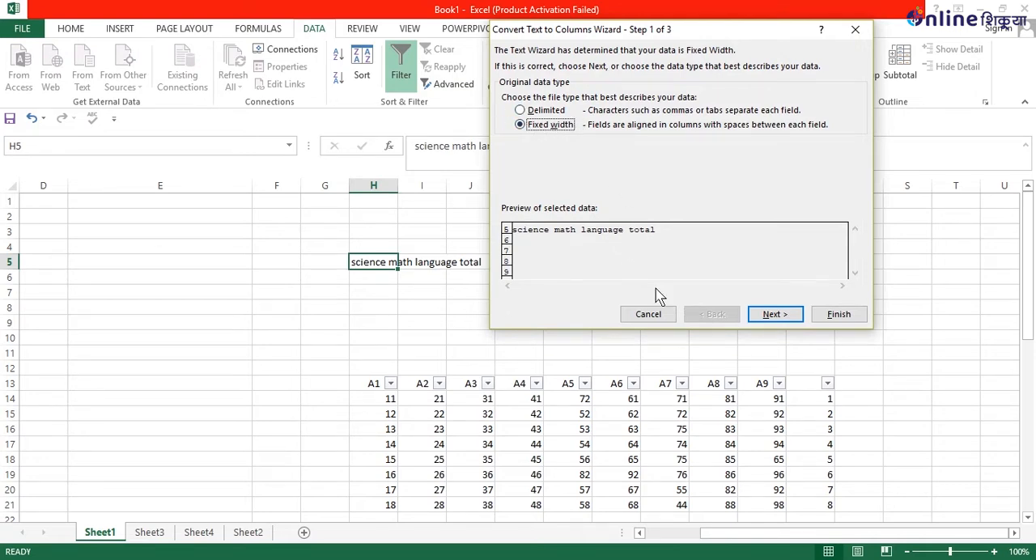
{"action": "left_click", "coordinate": [777, 315]}
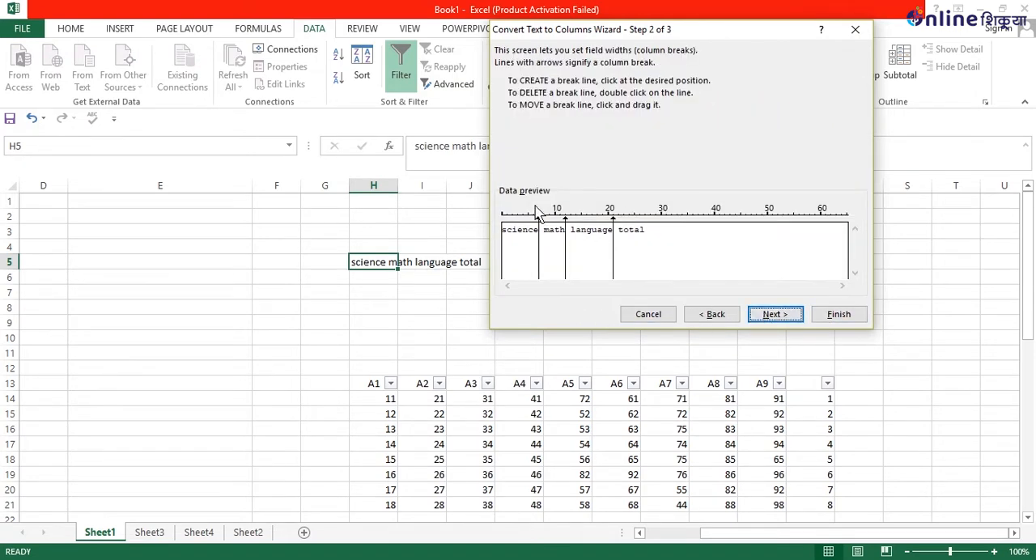
{"action": "left_click", "coordinate": [765, 315]}
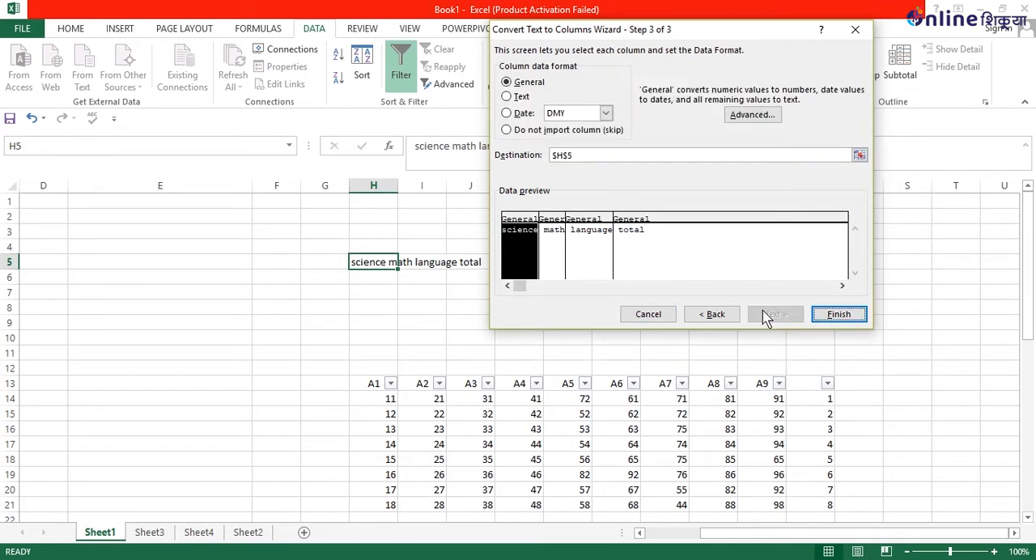
{"action": "left_click", "coordinate": [840, 315]}
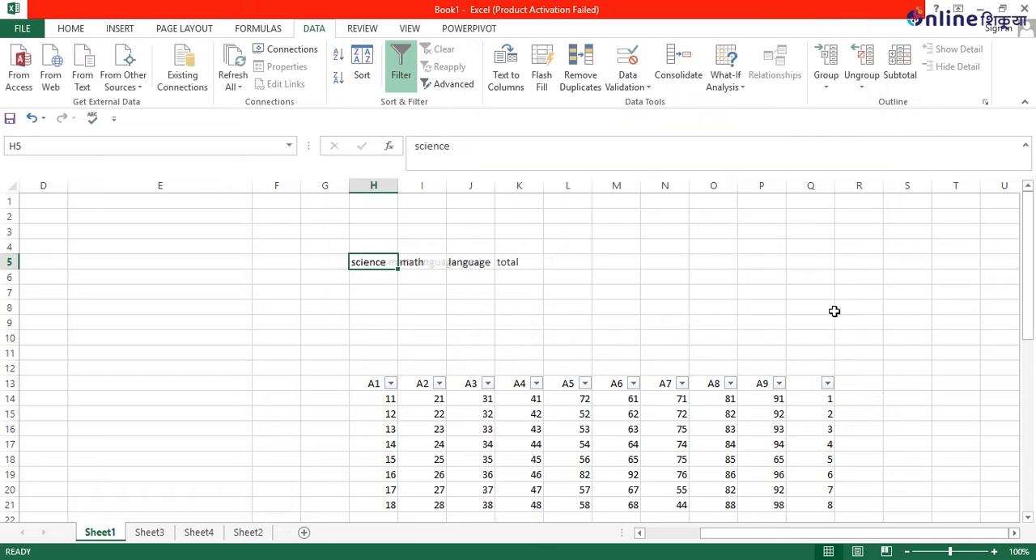
Enter five first names joined by hyphens in cell F7 and start Text to Columns on that cell.
{"action": "left_click", "coordinate": [256, 295]}
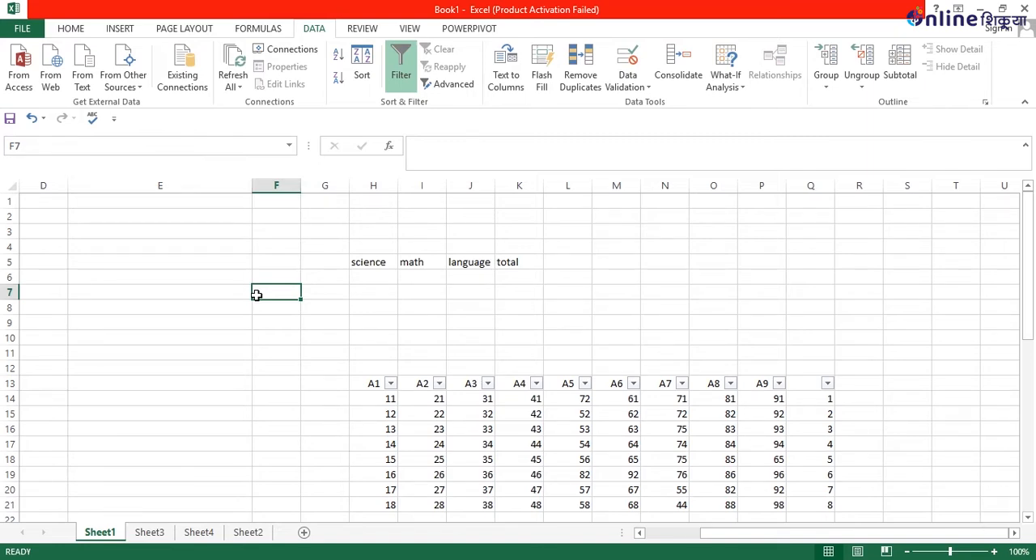
{"action": "type", "text": "vijay-"}
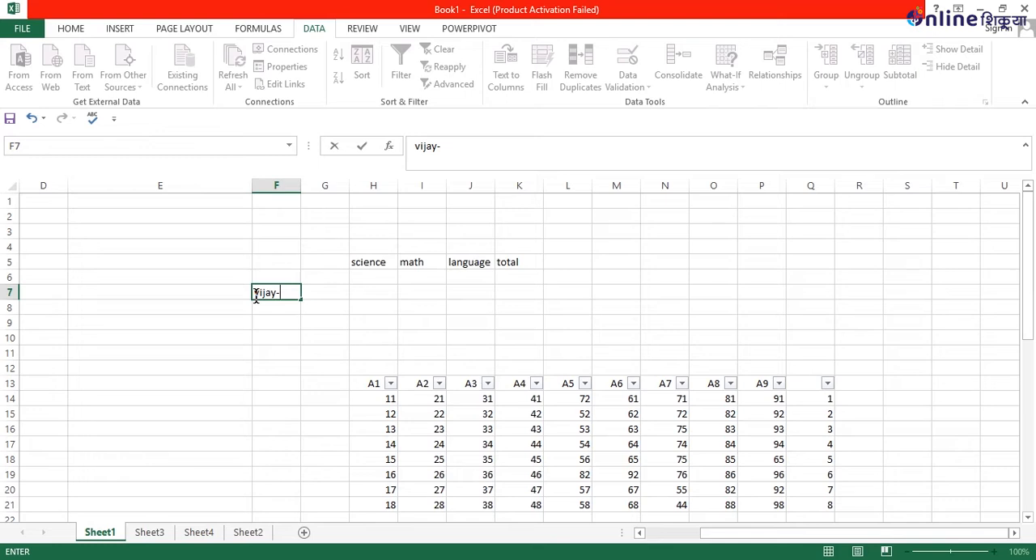
{"action": "type", "text": "nesh-amir"}
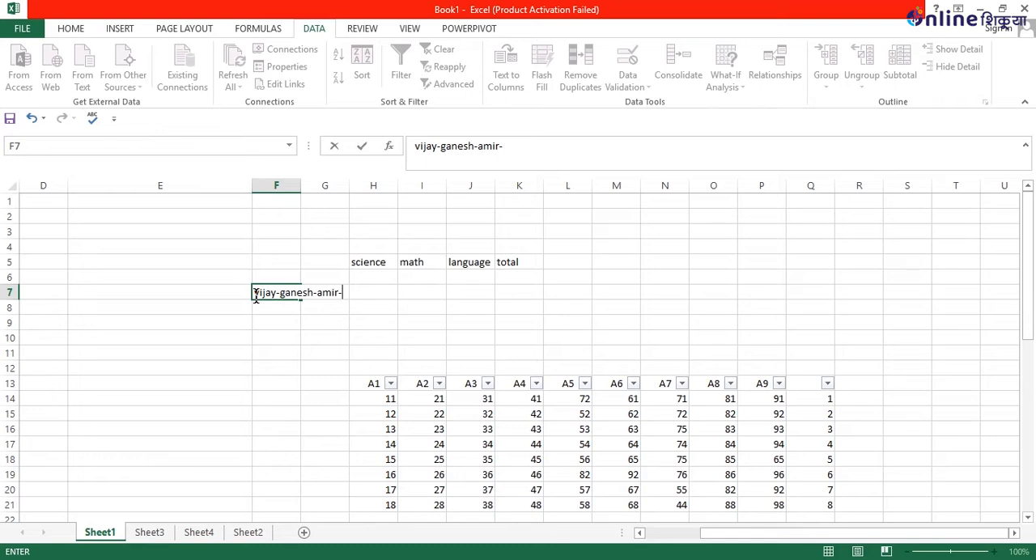
{"action": "type", "text": "-ramesh-ganesh"}
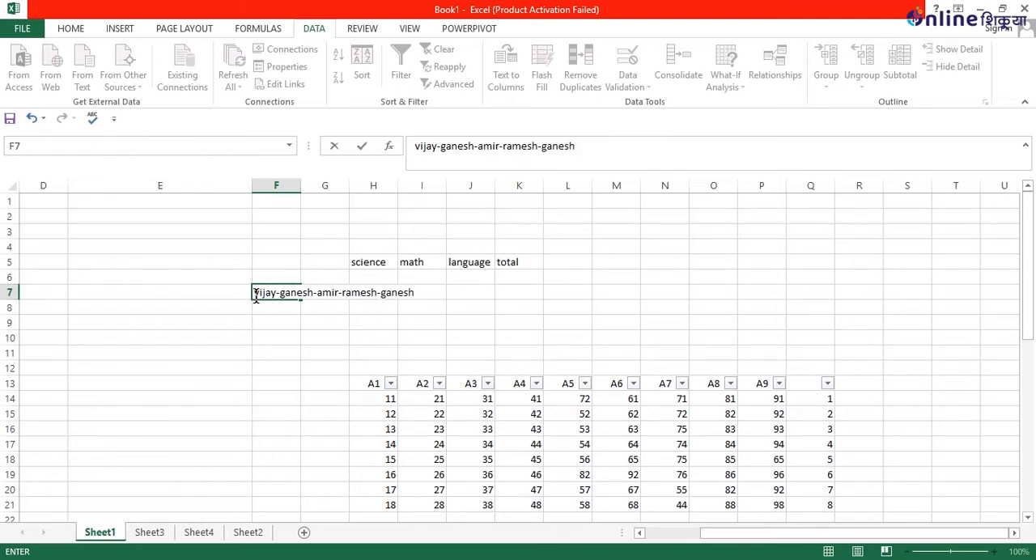
{"action": "left_click", "coordinate": [297, 366]}
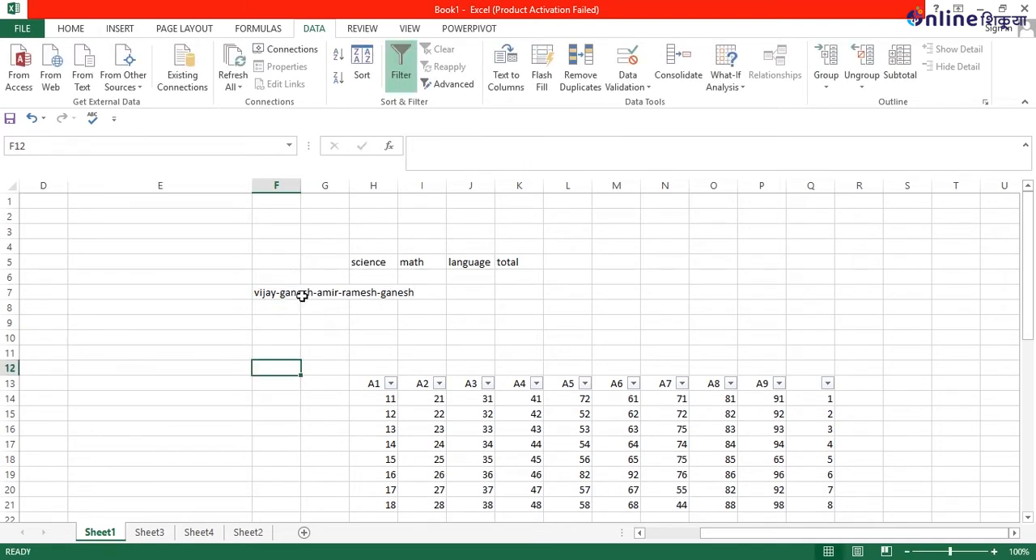
{"action": "left_click", "coordinate": [303, 295]}
{"action": "left_click", "coordinate": [259, 296]}
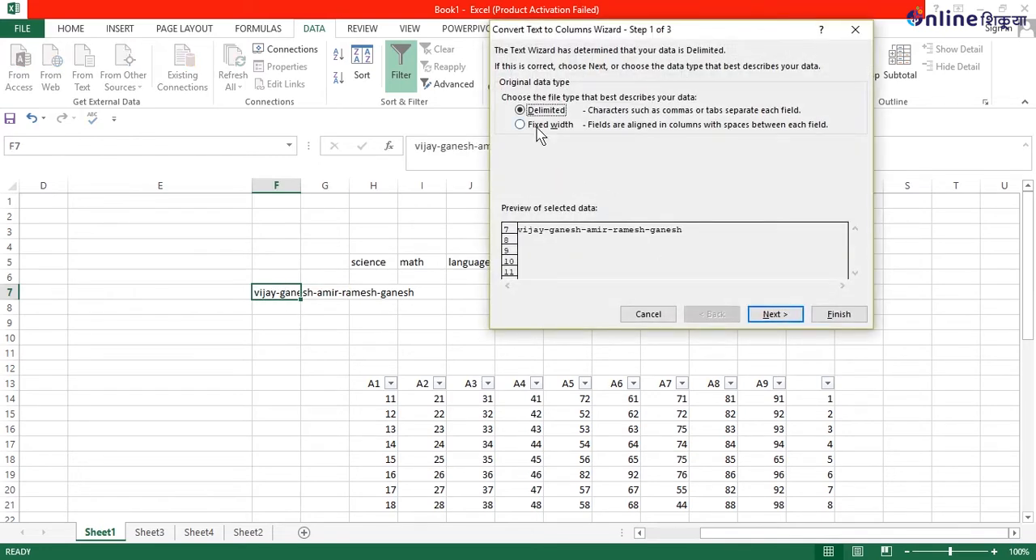
{"action": "left_click", "coordinate": [547, 124]}
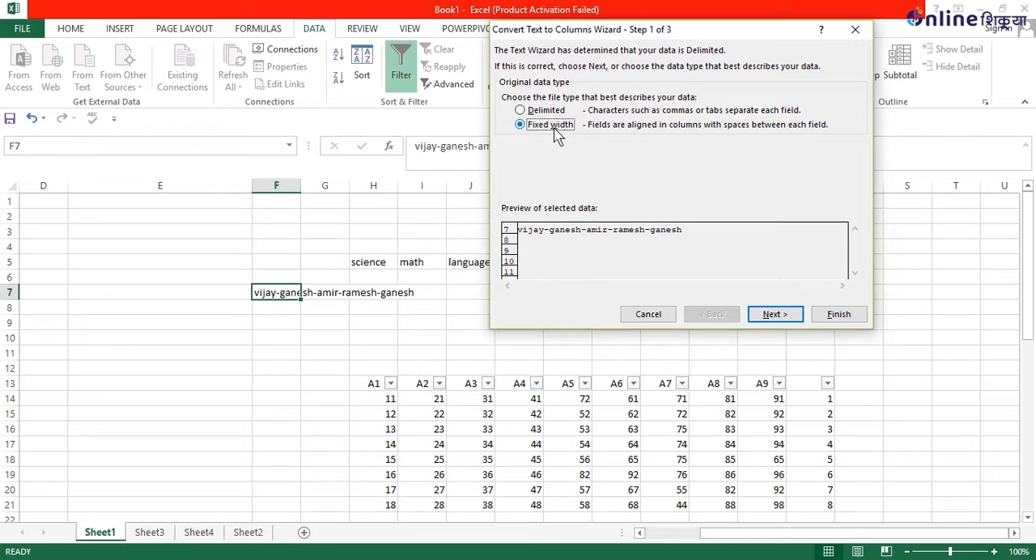
{"action": "left_click", "coordinate": [773, 316]}
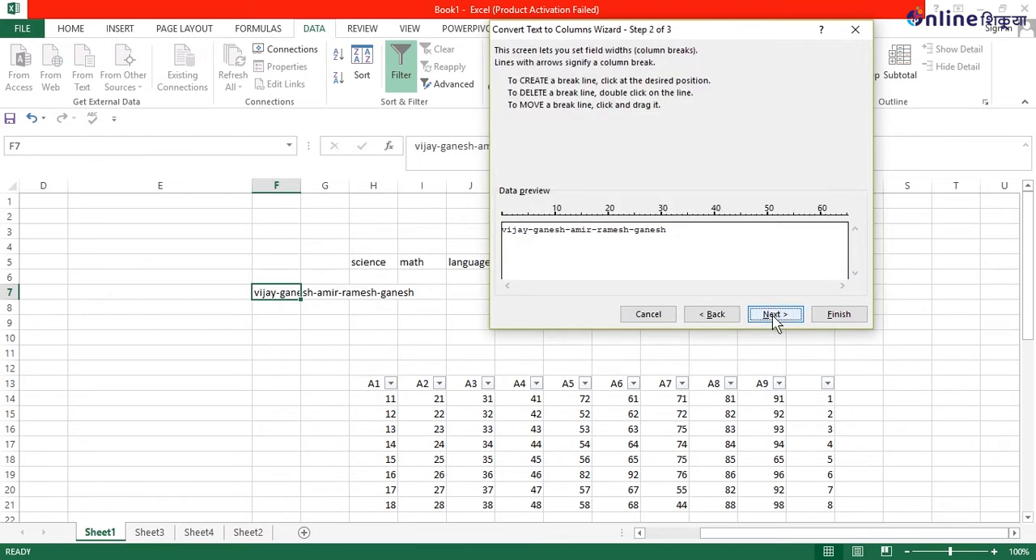
{"action": "left_click", "coordinate": [774, 315]}
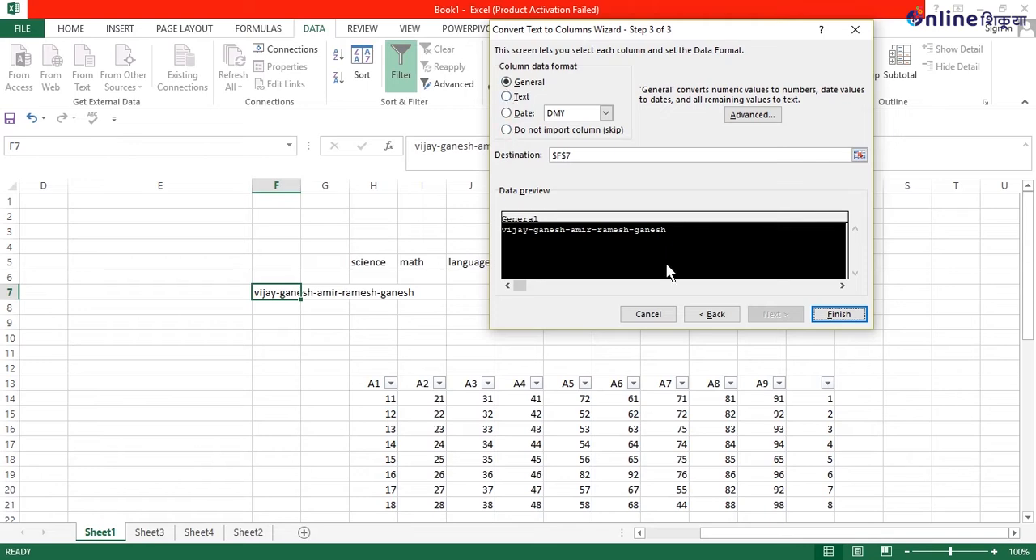
{"action": "left_click", "coordinate": [715, 320]}
{"action": "left_click", "coordinate": [716, 321]}
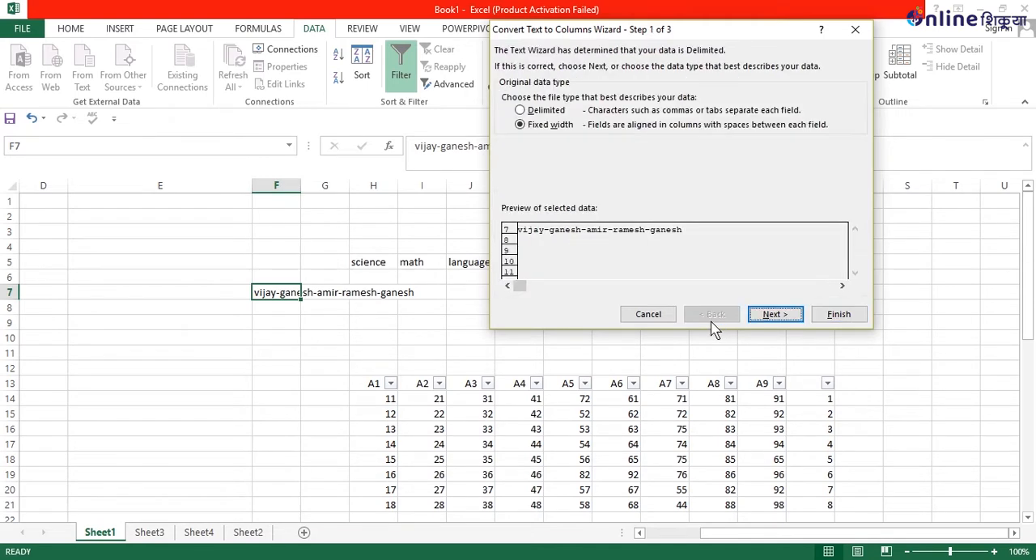
Split F7 into separate columns as delimited text, using "-" as the Other delimiter, General format and destination $F$7.
{"action": "left_click", "coordinate": [522, 110]}
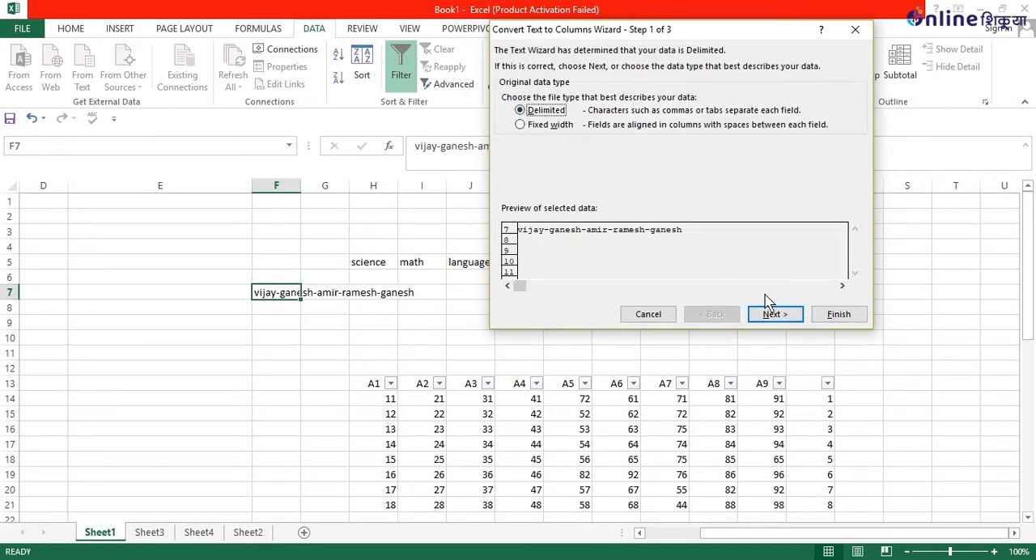
{"action": "left_click", "coordinate": [775, 315]}
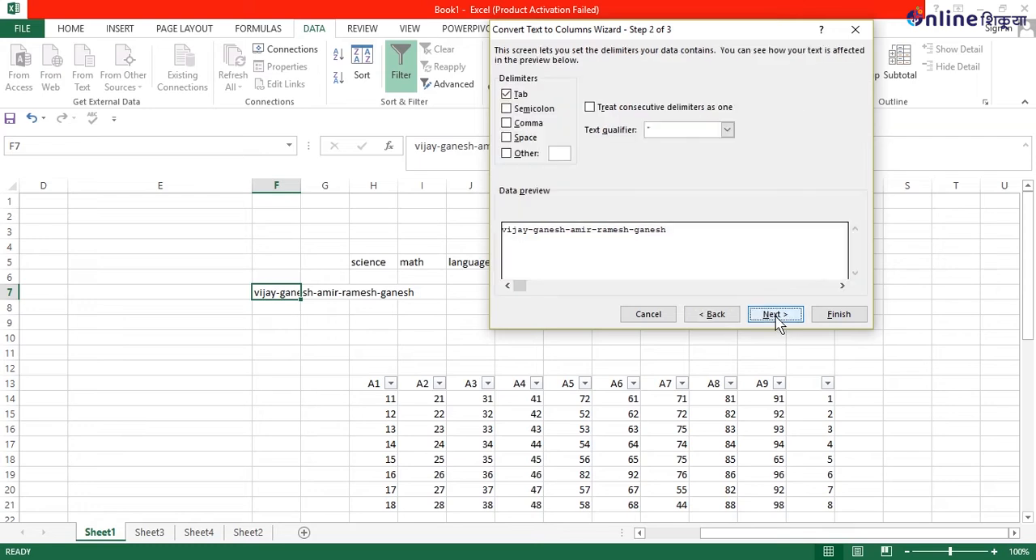
{"action": "left_click", "coordinate": [564, 152]}
{"action": "type", "text": "-"}
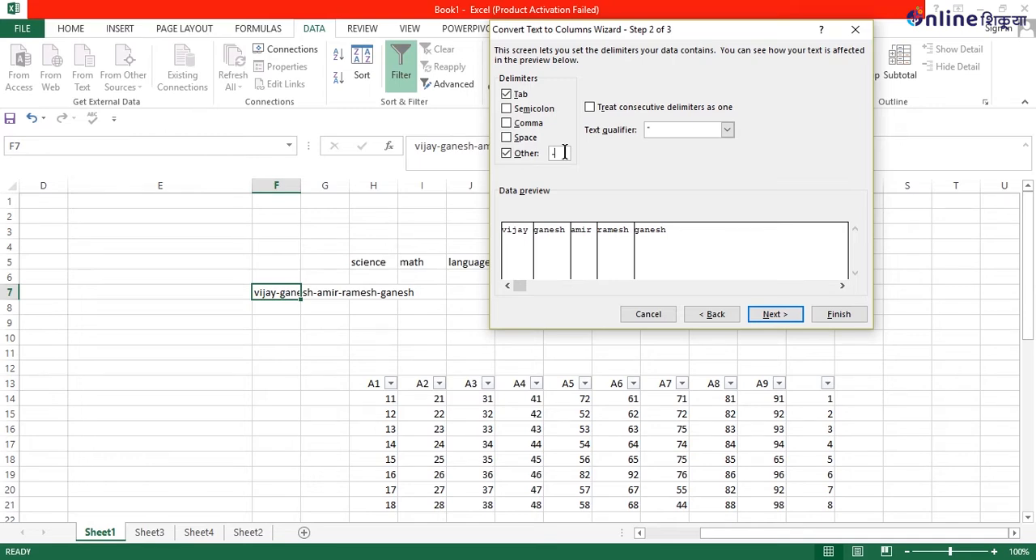
{"action": "key", "text": "Return"}
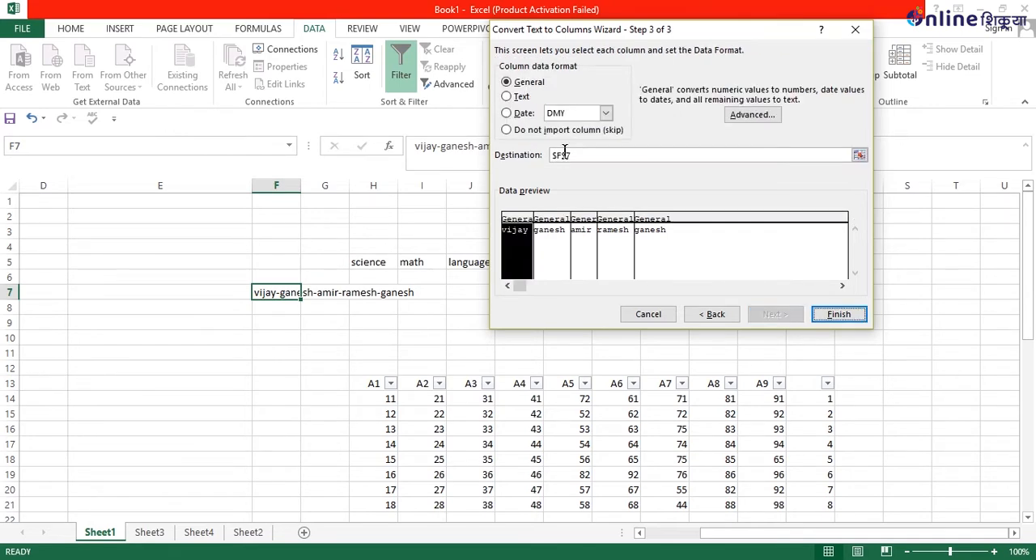
{"action": "key", "text": "Return"}
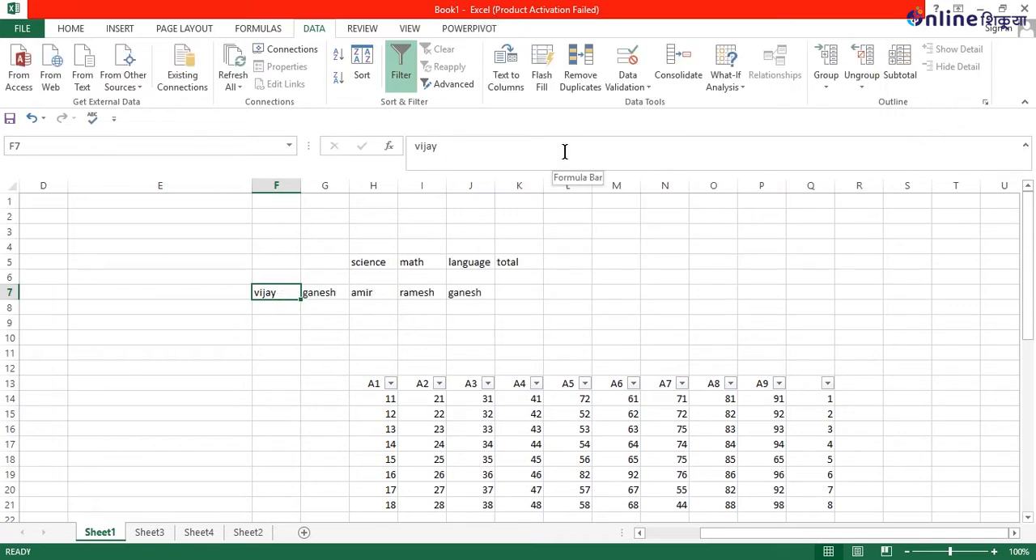
{"action": "left_click", "coordinate": [529, 294]}
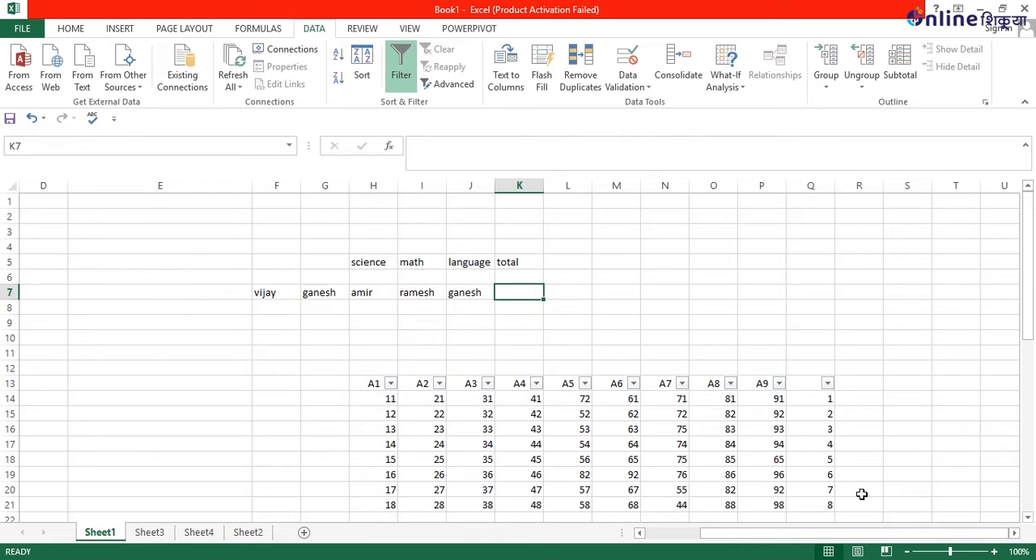
Turn off filtering for the data table's header row.
{"action": "left_click_drag", "start_coordinate": [849, 541], "coordinate": [743, 541]}
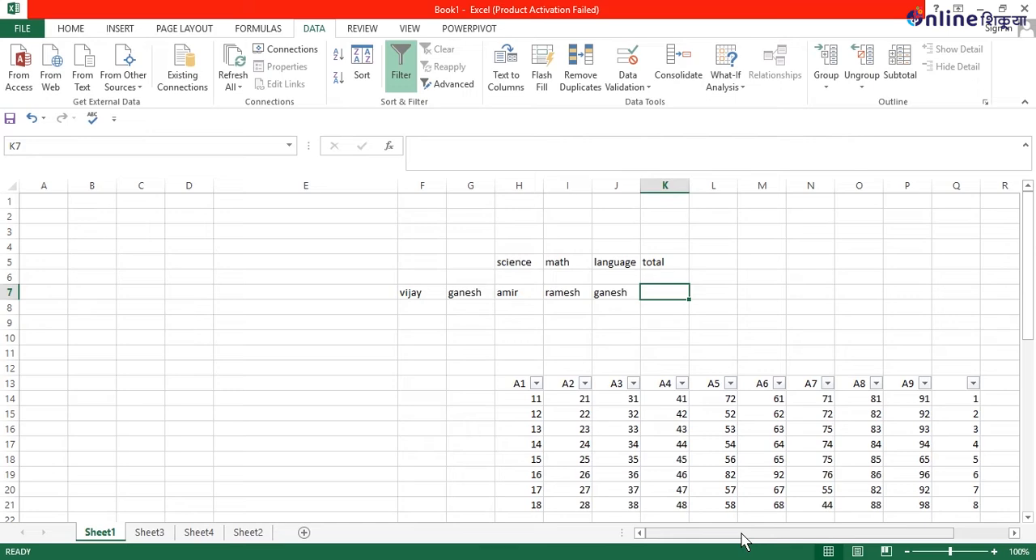
{"action": "scroll", "coordinate": [960, 285], "scroll_direction": "down", "scroll_amount": 2}
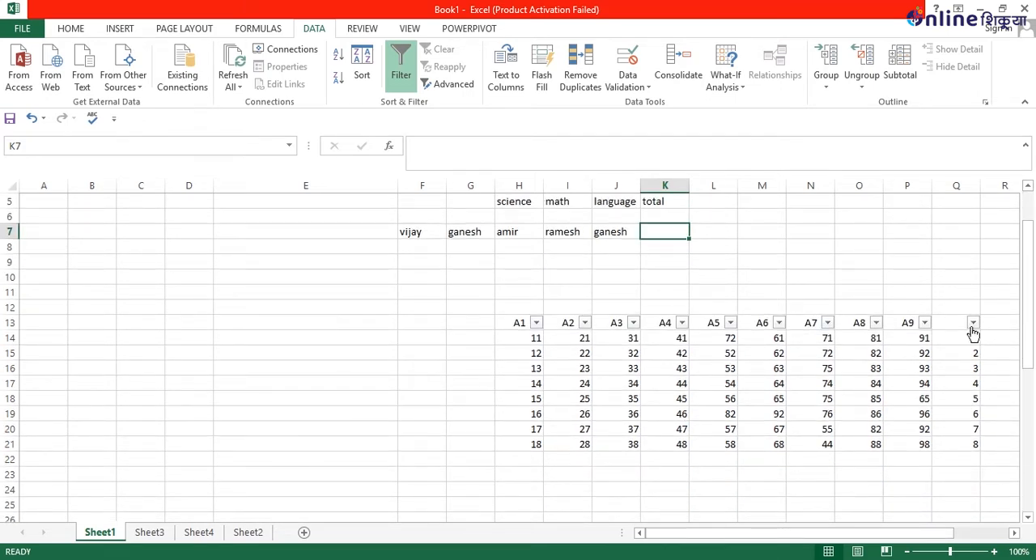
{"action": "left_click", "coordinate": [399, 71]}
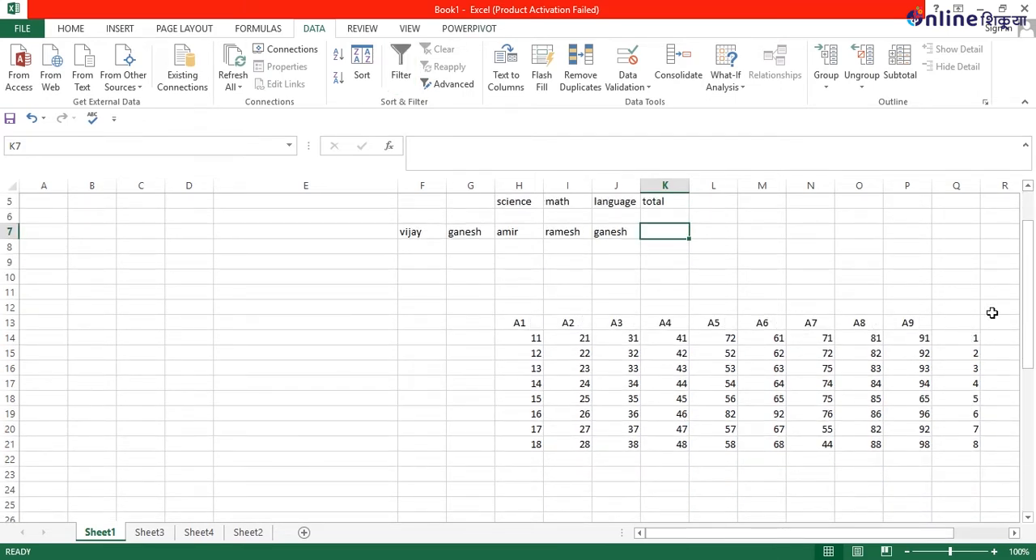
Clear the number series from the range Q13:Q21 beside the data table.
{"action": "left_click_drag", "start_coordinate": [970, 324], "coordinate": [979, 448]}
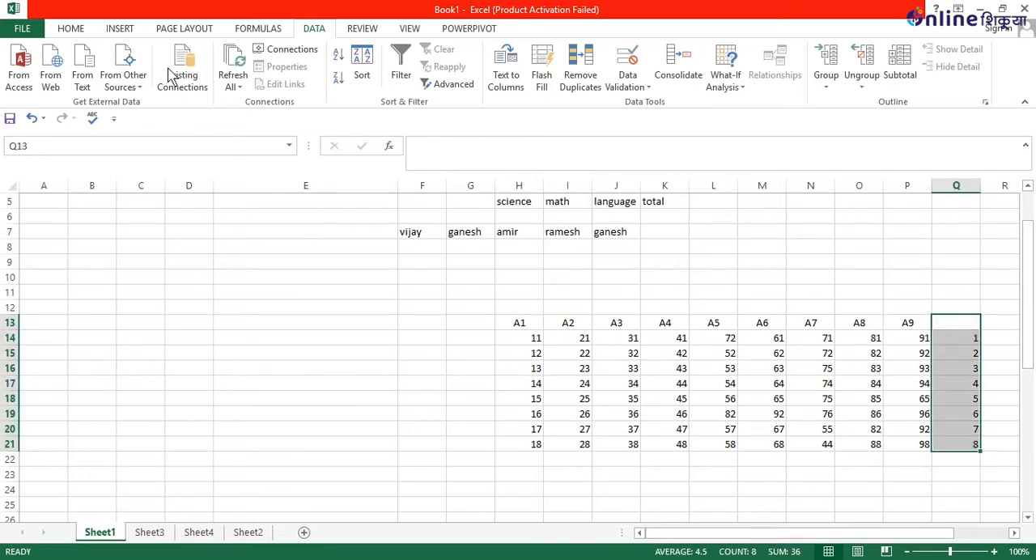
{"action": "left_click", "coordinate": [70, 29]}
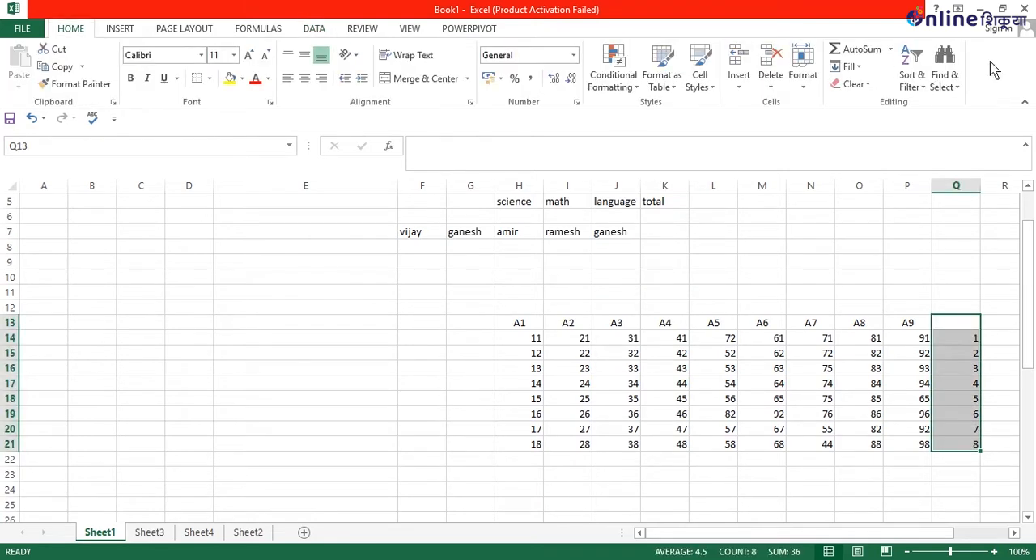
{"action": "left_click", "coordinate": [854, 84]}
{"action": "left_click", "coordinate": [866, 104]}
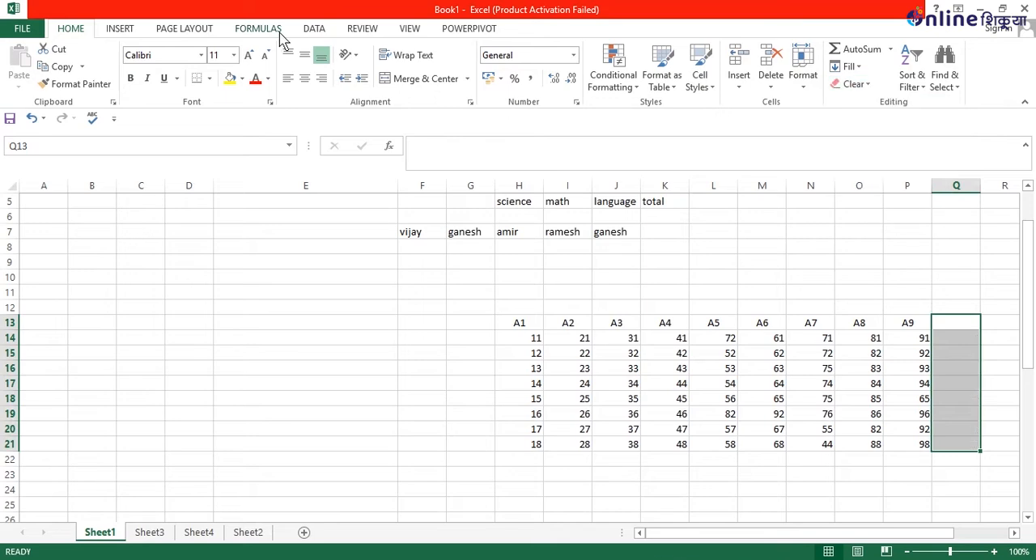
{"action": "left_click", "coordinate": [261, 29]}
{"action": "left_click", "coordinate": [312, 31]}
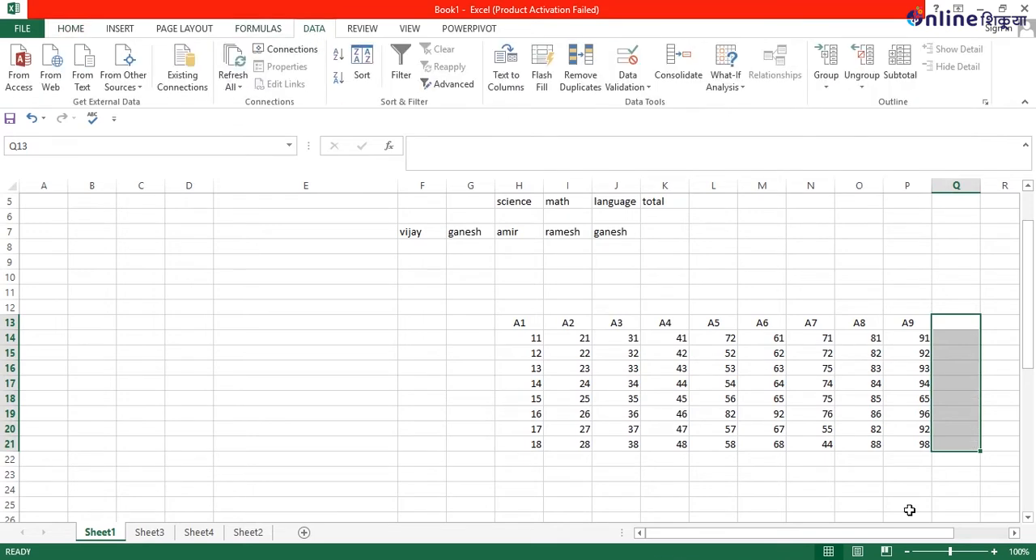
{"action": "left_click", "coordinate": [709, 484]}
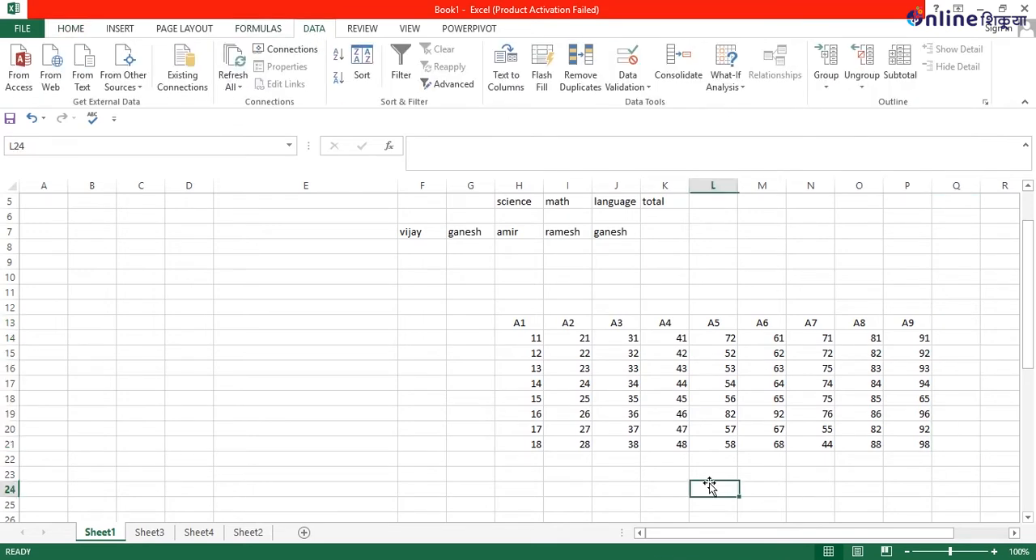
Enter 1, 3, 5 and 7 in cells Q14, Q16, Q18 and Q20, leaving the cells between them empty.
{"action": "left_click", "coordinate": [940, 340]}
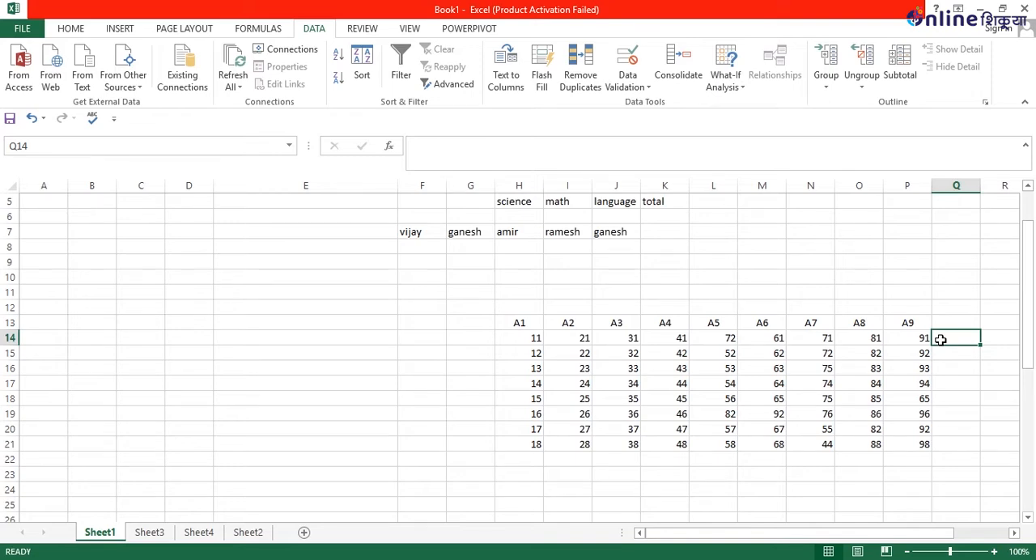
{"action": "type", "text": "1"}
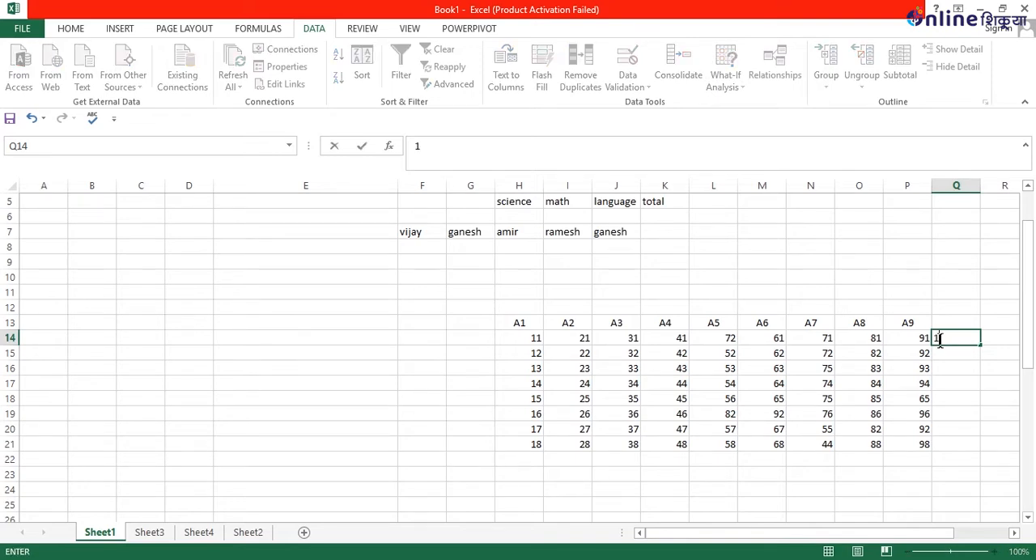
{"action": "key", "text": "Return"}
{"action": "key", "text": "Return"}
{"action": "type", "text": "3"}
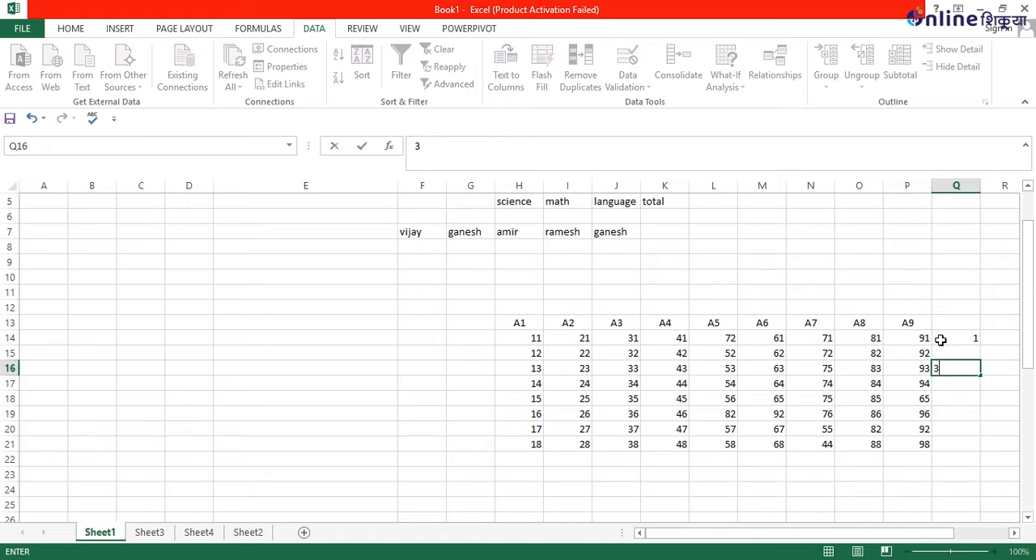
{"action": "key", "text": "Return"}
{"action": "key", "text": "Return"}
{"action": "type", "text": "5"}
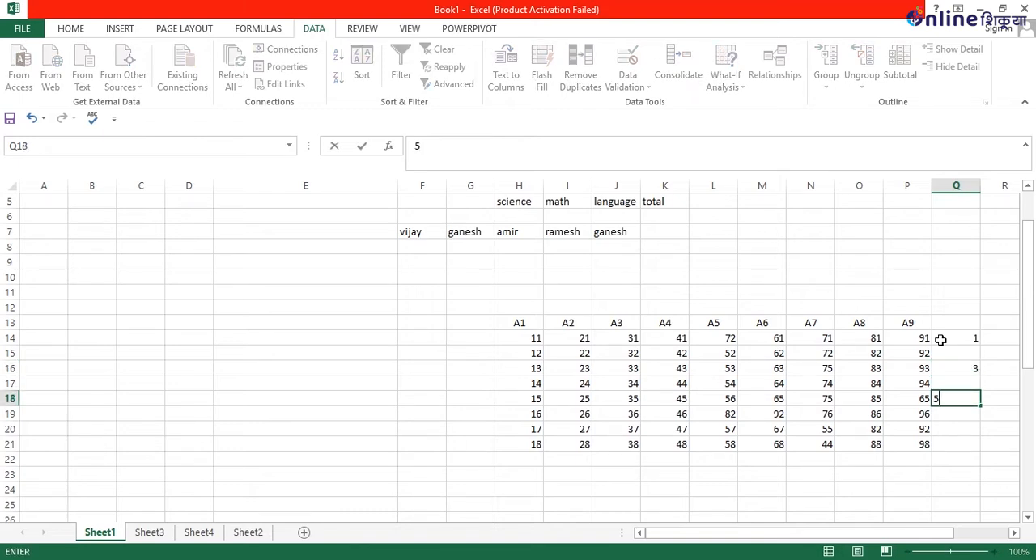
{"action": "key", "text": "Return"}
{"action": "key", "text": "Return"}
{"action": "type", "text": "7"}
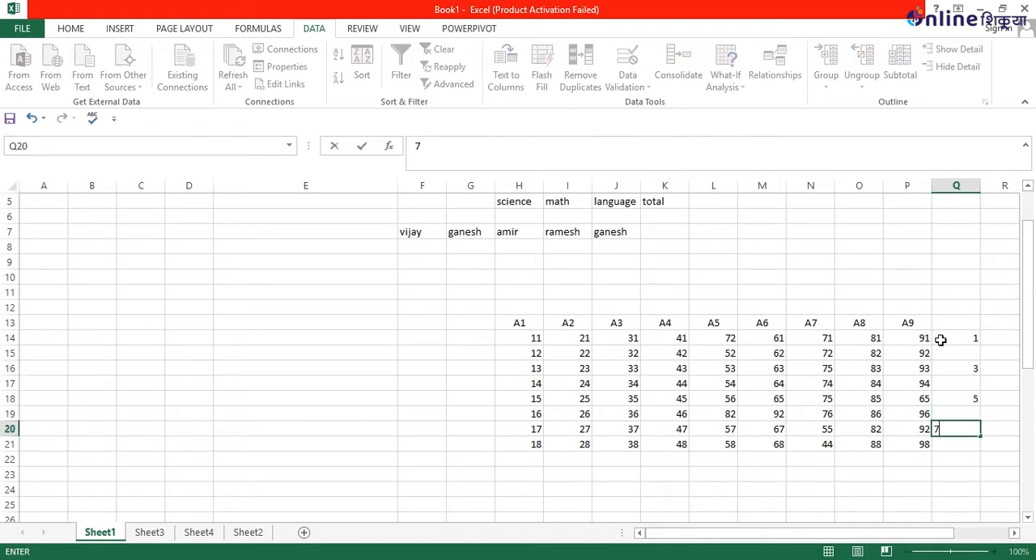
{"action": "key", "text": "Return"}
Fill the blank cells in the range Q13:Q21 with Flash Fill.
{"action": "left_click_drag", "start_coordinate": [951, 324], "coordinate": [963, 414]}
{"action": "left_click_drag", "start_coordinate": [984, 461], "coordinate": [963, 444]}
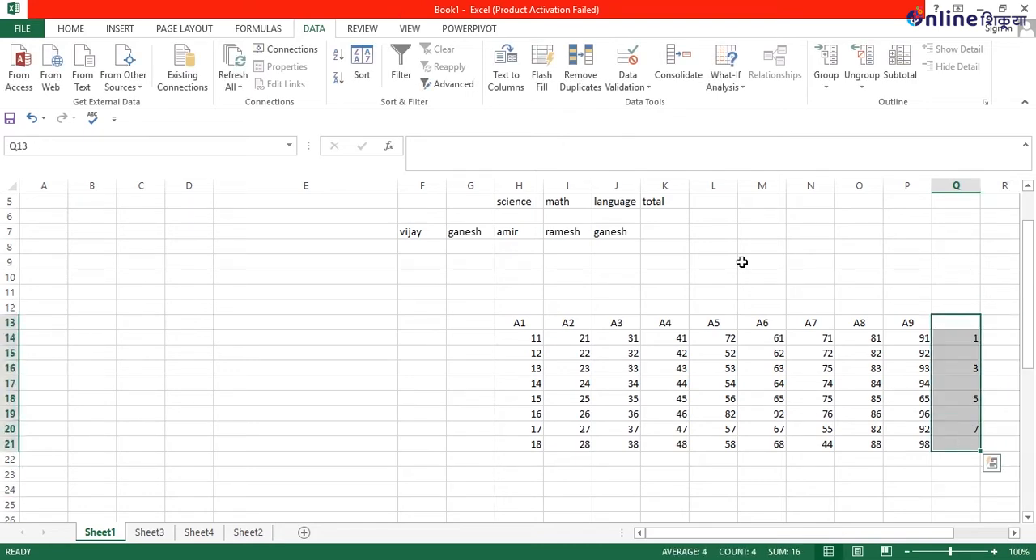
{"action": "left_click", "coordinate": [557, 88]}
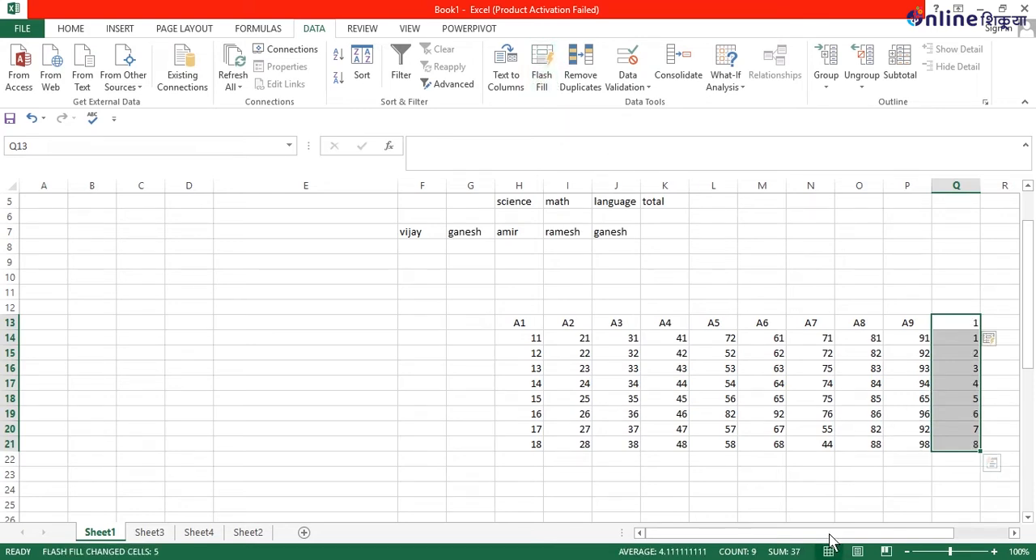
{"action": "left_click", "coordinate": [823, 505]}
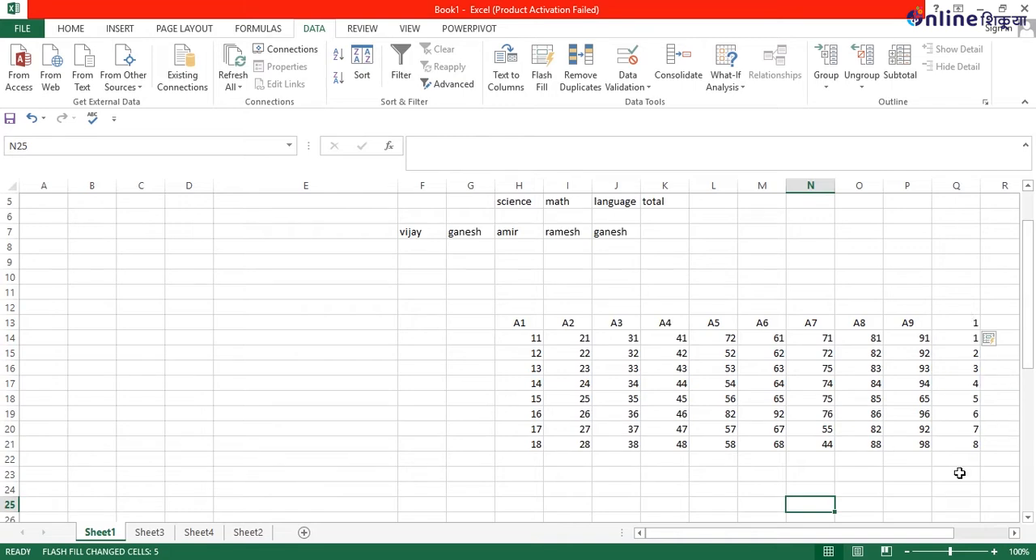
Try to remove duplicates with the empty cell S18 selected.
{"action": "left_click_drag", "start_coordinate": [936, 536], "coordinate": [994, 537]}
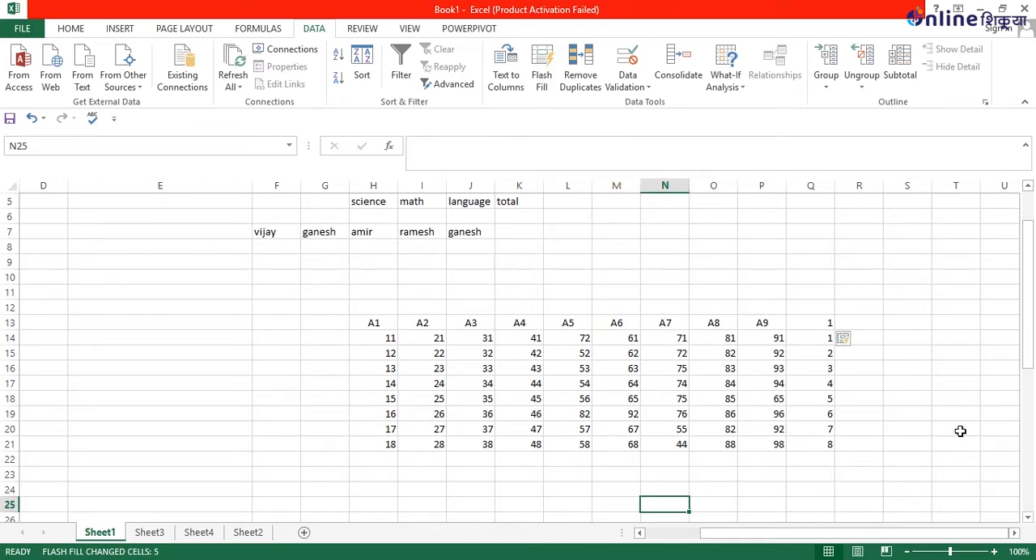
{"action": "left_click", "coordinate": [908, 396]}
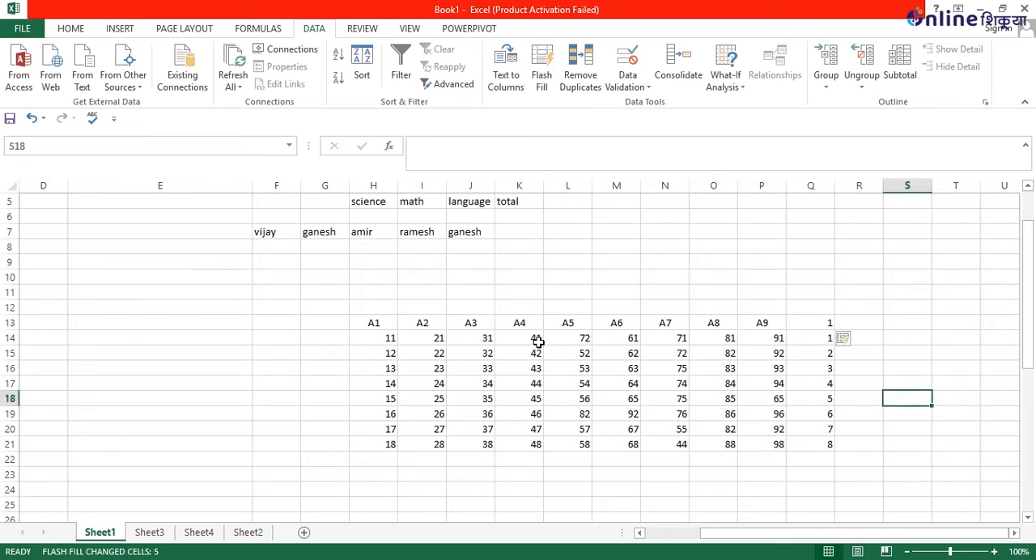
{"action": "left_click", "coordinate": [594, 73]}
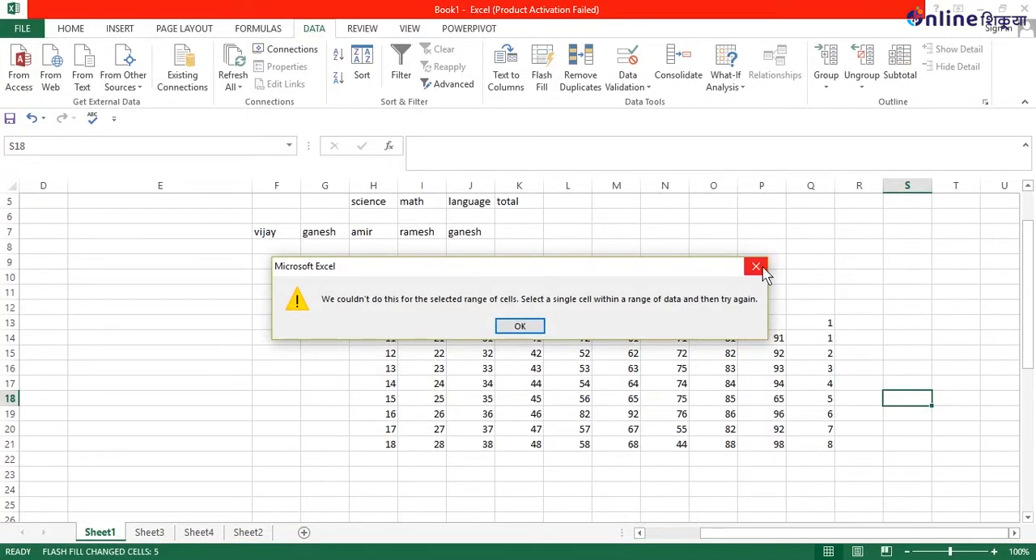
{"action": "left_click", "coordinate": [761, 267]}
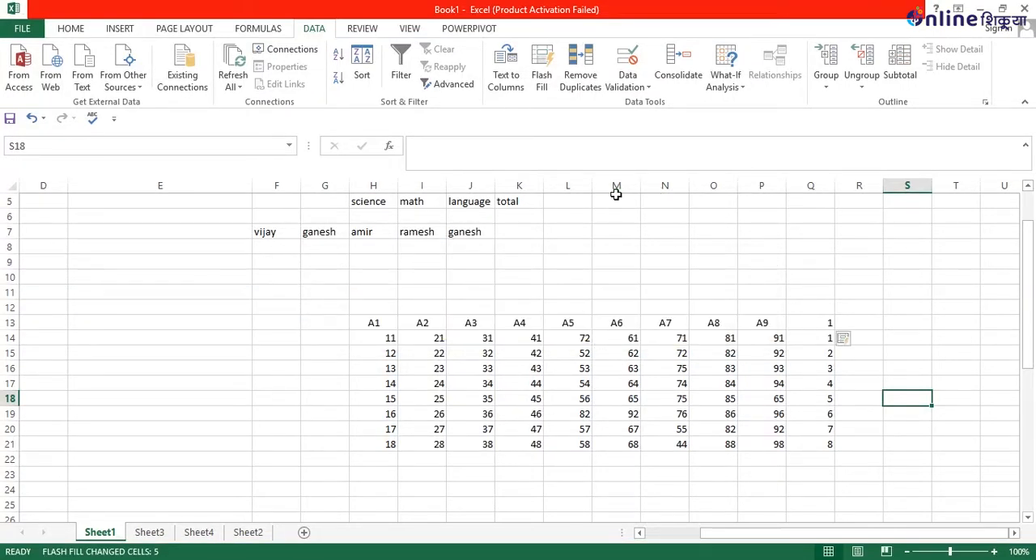
Run Remove Duplicates on the range L13:N21 with headers, comparing all three columns A5, A6 and A7.
{"action": "left_click_drag", "start_coordinate": [566, 323], "coordinate": [678, 450]}
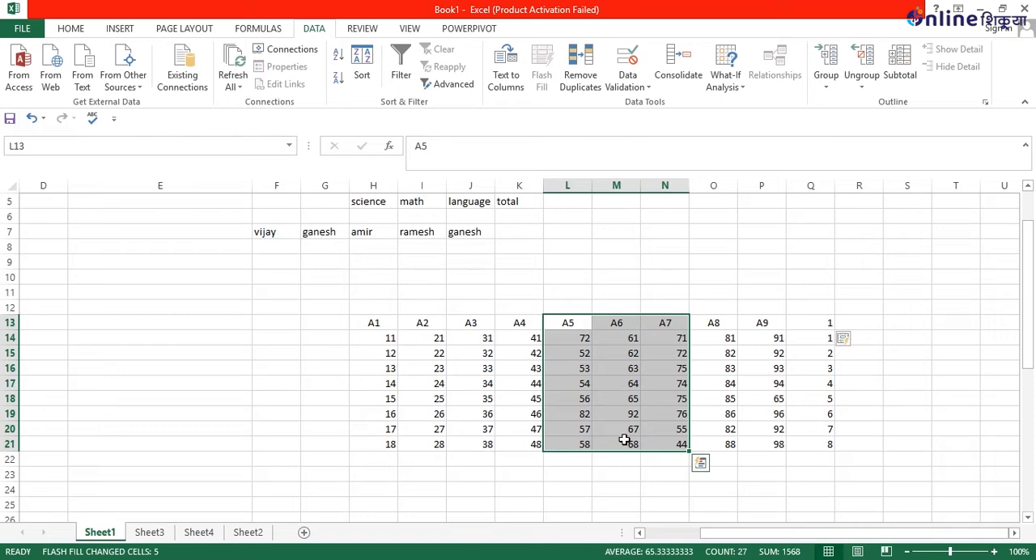
{"action": "left_click", "coordinate": [582, 71]}
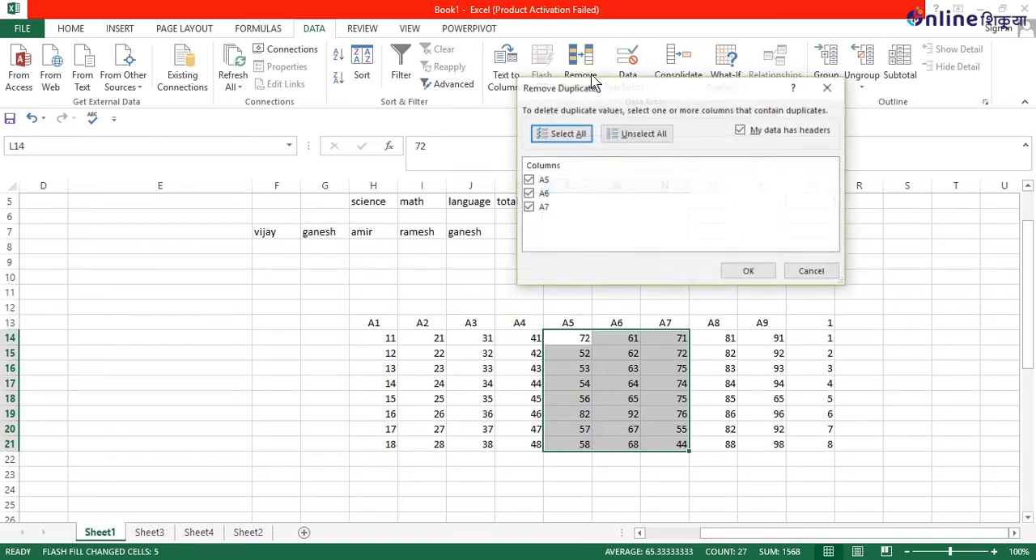
{"action": "left_click", "coordinate": [748, 271]}
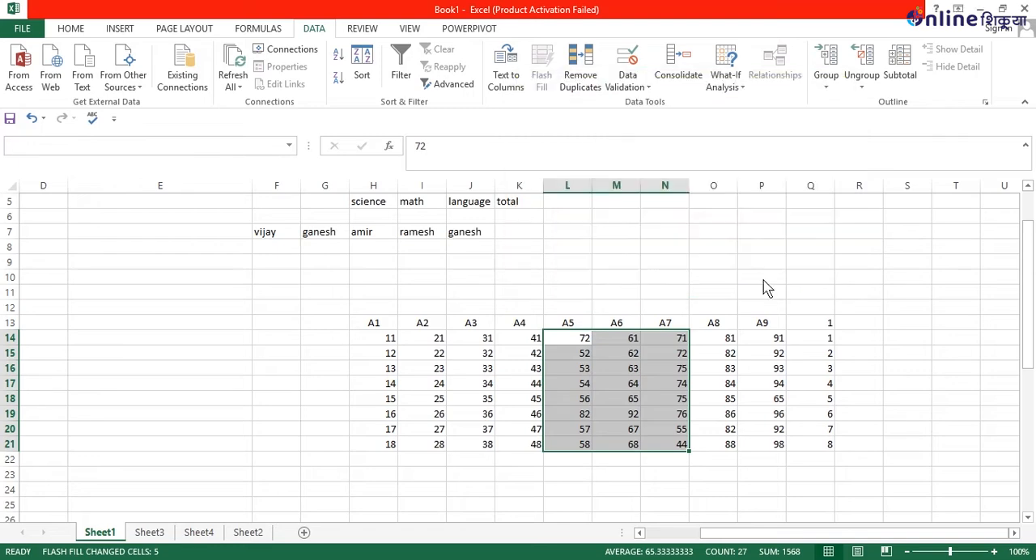
{"action": "left_click", "coordinate": [522, 325]}
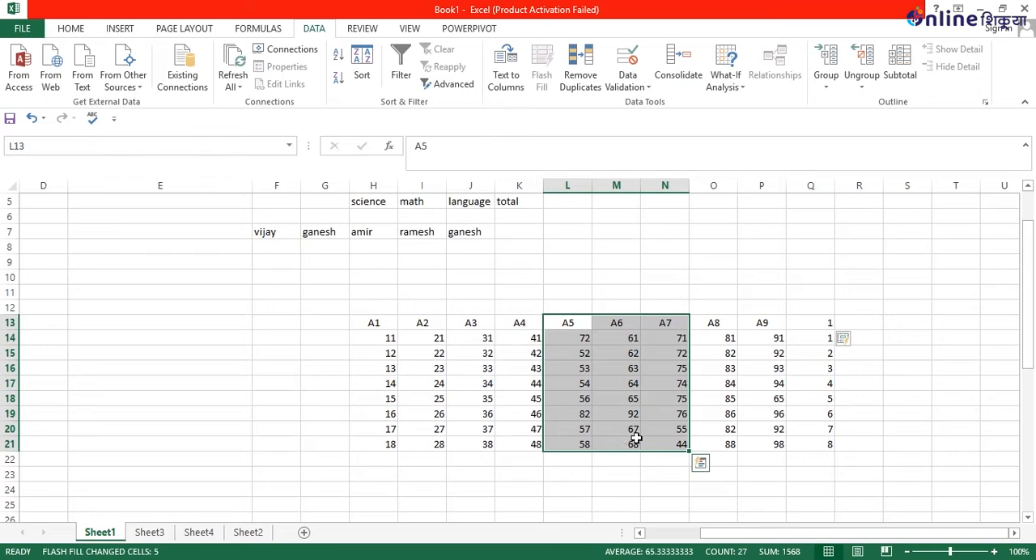
Try to change the value of cell N21, the last entry under A7, to 74.
{"action": "left_click", "coordinate": [665, 447]}
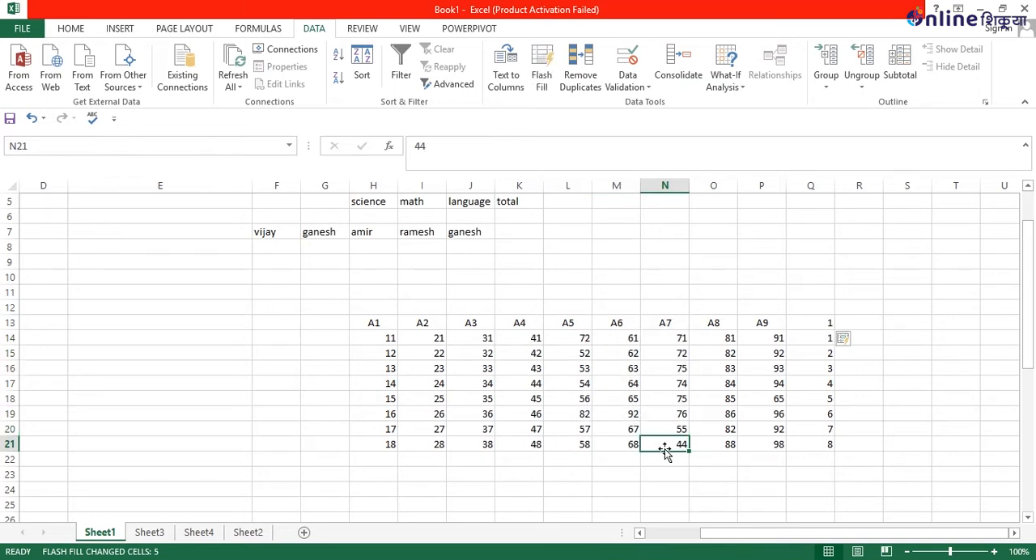
{"action": "double_click", "coordinate": [665, 447]}
{"action": "double_click", "coordinate": [665, 447]}
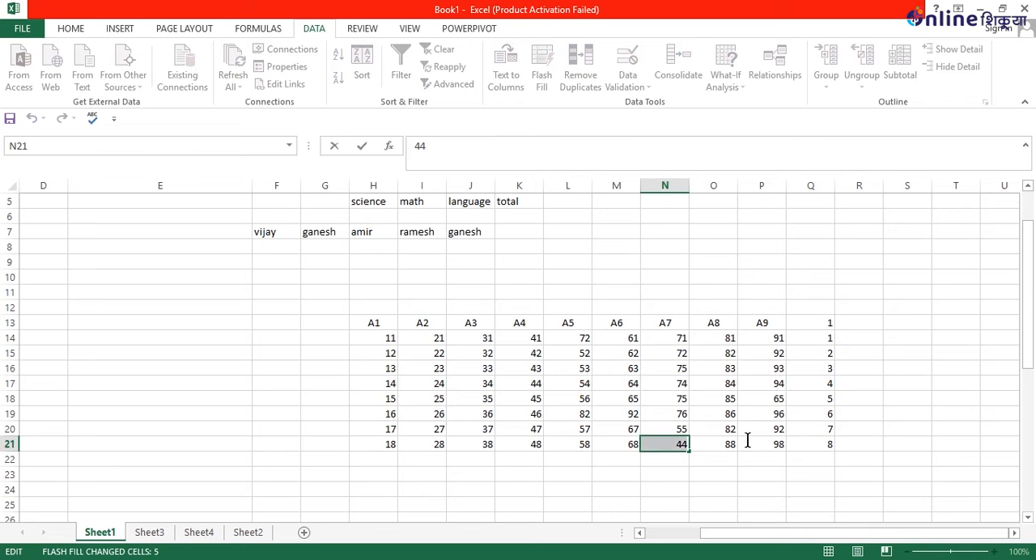
{"action": "type", "text": "74"}
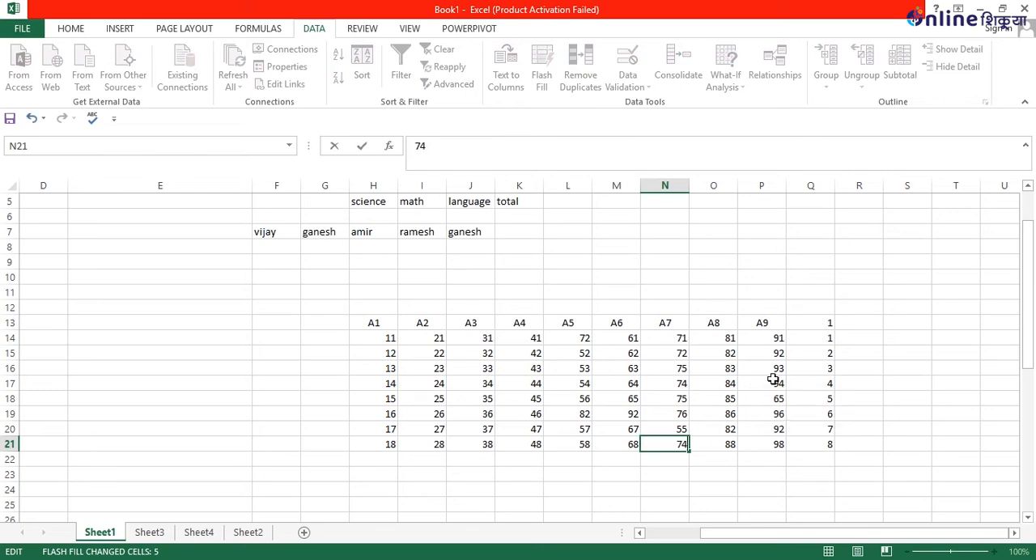
{"action": "key", "text": "ctrl+Return"}
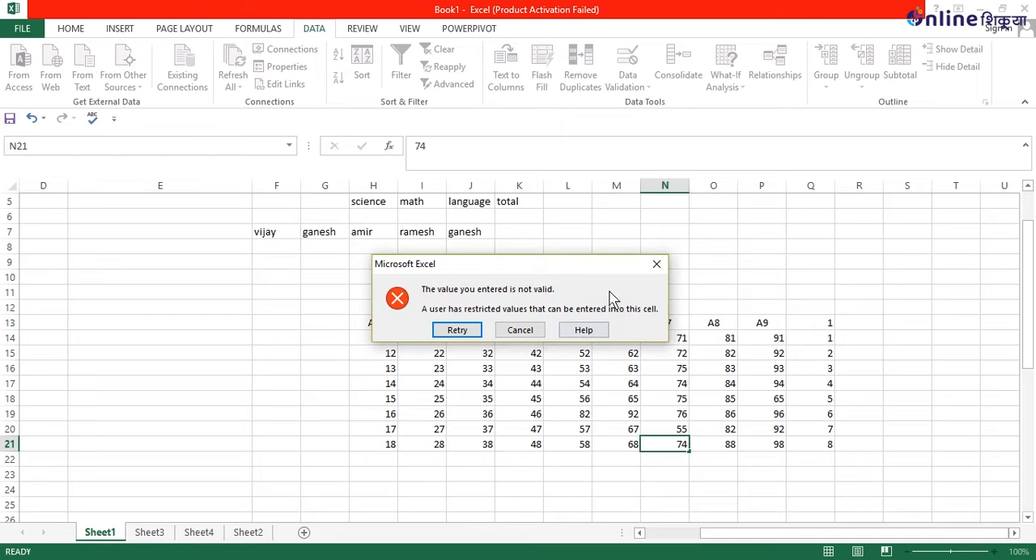
{"action": "left_click", "coordinate": [656, 258]}
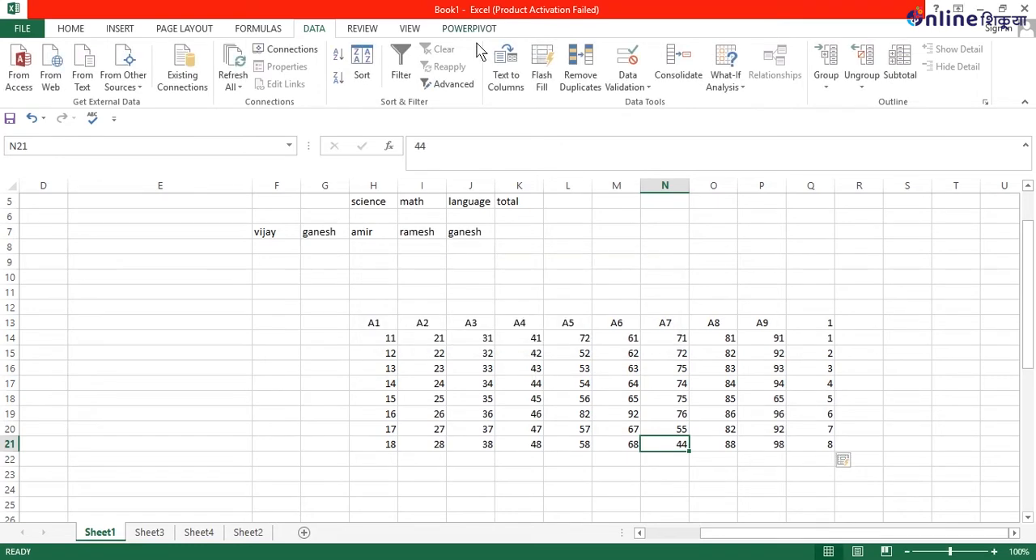
Clear all data validation settings from cell N21.
{"action": "left_click", "coordinate": [641, 91]}
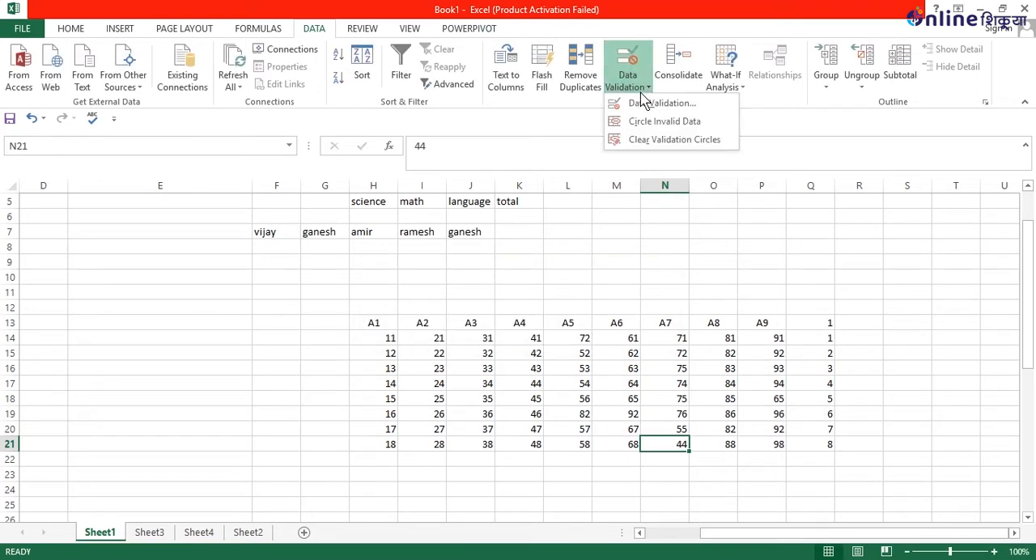
{"action": "left_click", "coordinate": [645, 103]}
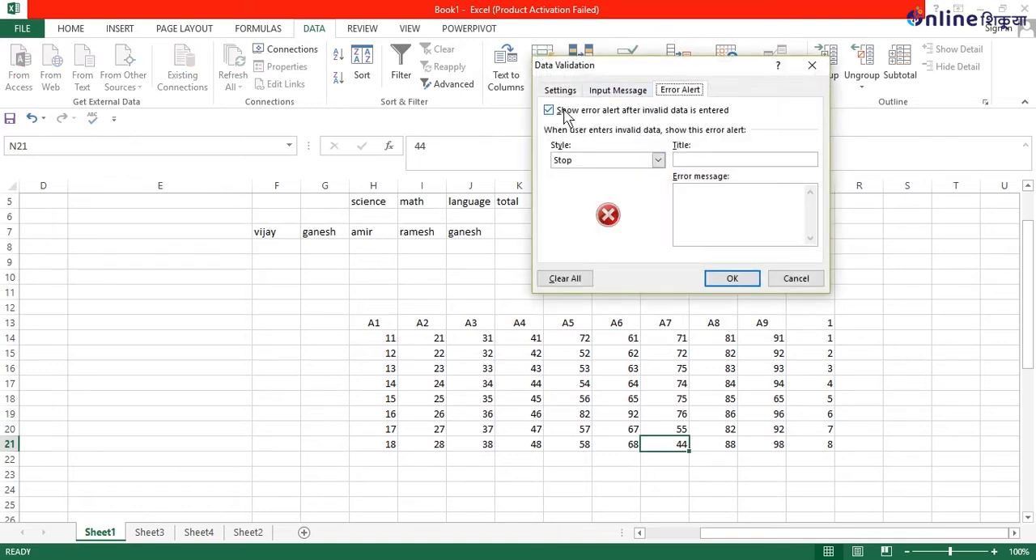
{"action": "left_click", "coordinate": [564, 278]}
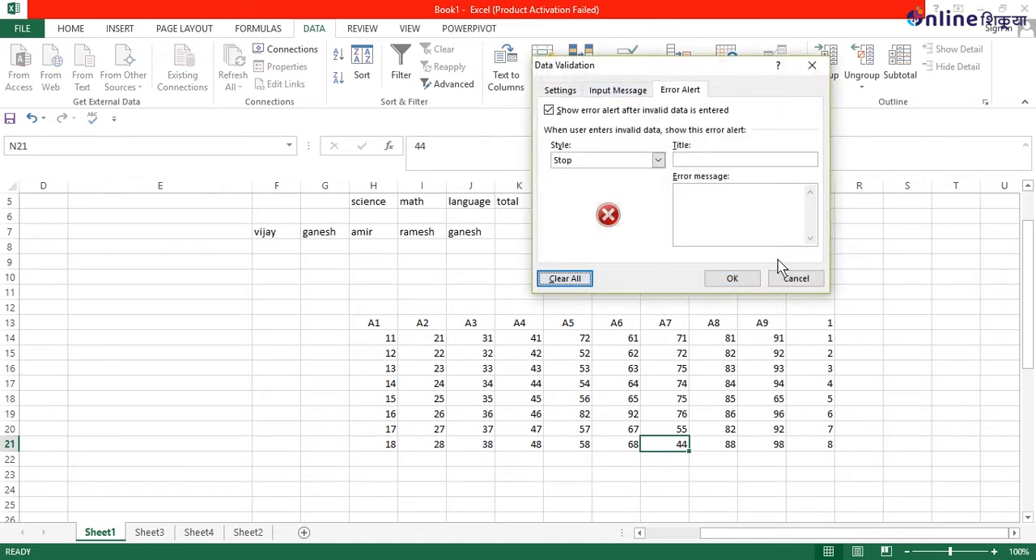
{"action": "left_click", "coordinate": [732, 278]}
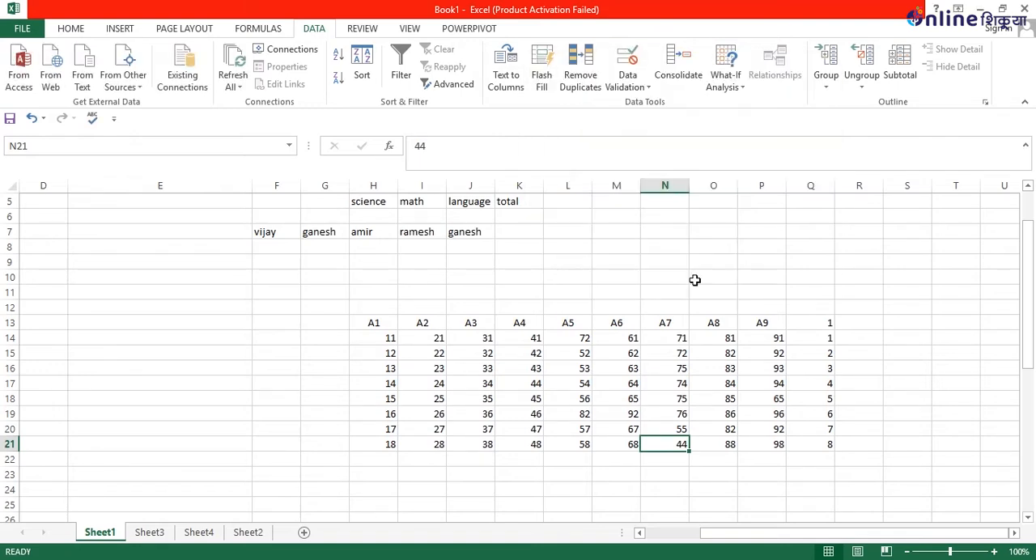
Set the value of cell N21 to 74.
{"action": "double_click", "coordinate": [679, 446]}
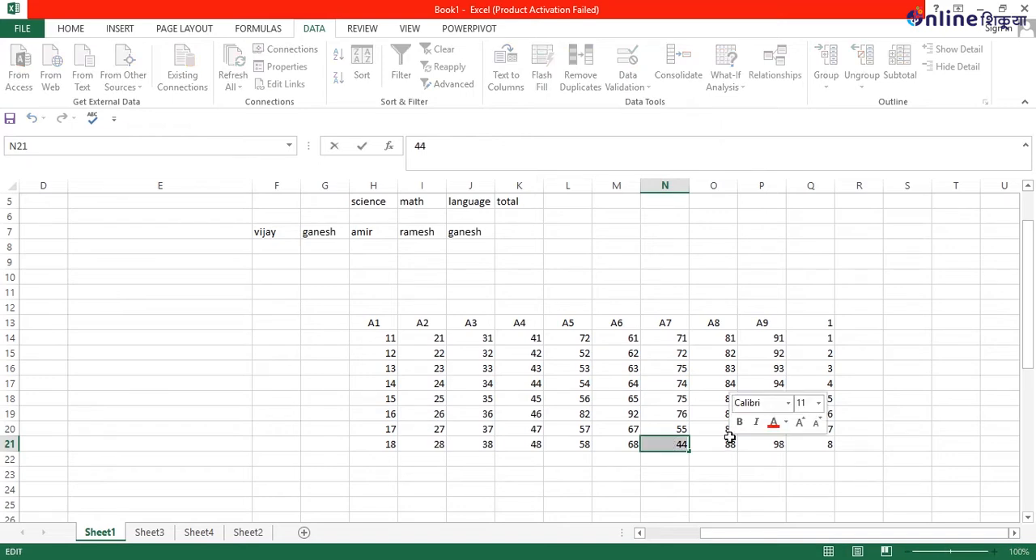
{"action": "type", "text": "7"}
{"action": "key", "text": "Return"}
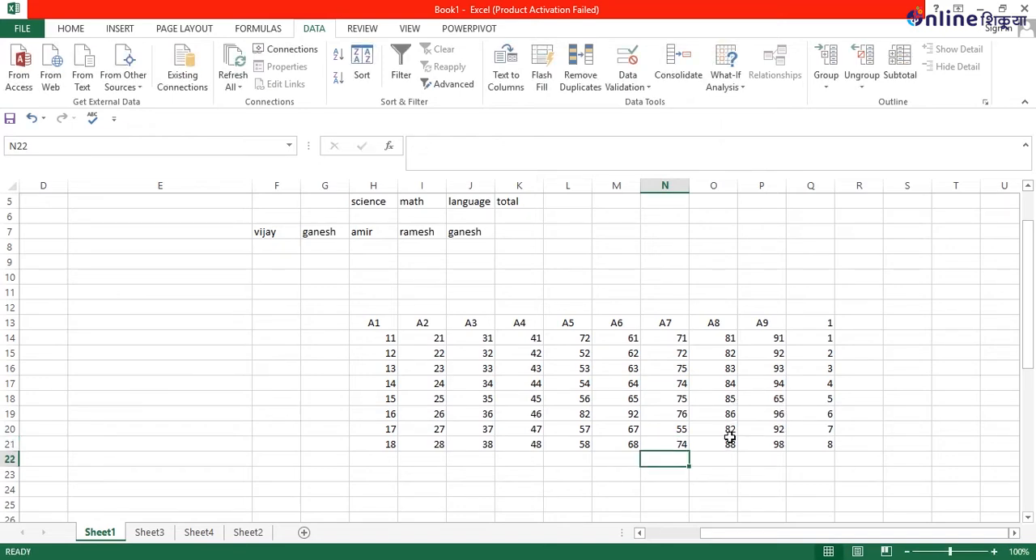
Try to change the value of cell L16 in the A5 column to 52.
{"action": "left_click", "coordinate": [571, 369]}
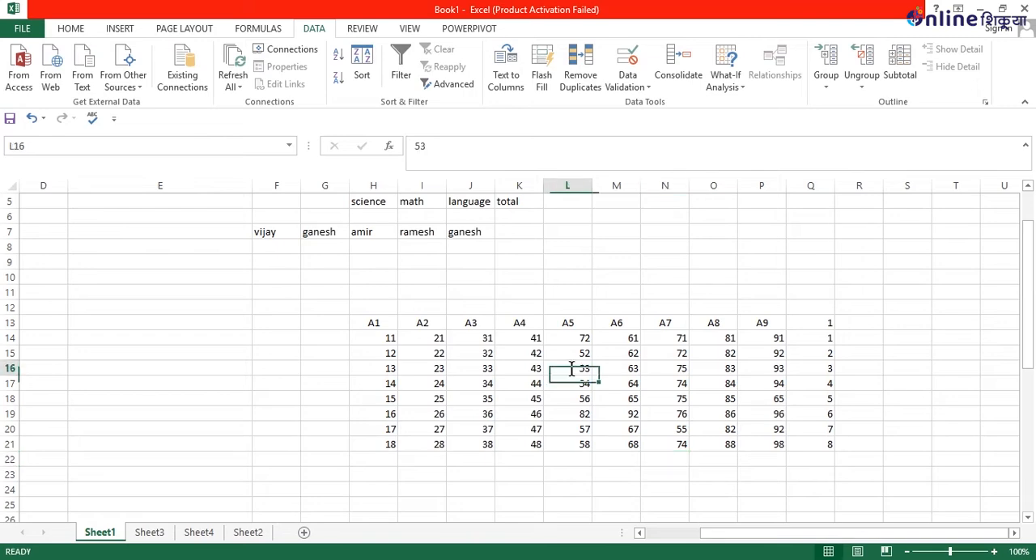
{"action": "double_click", "coordinate": [572, 369]}
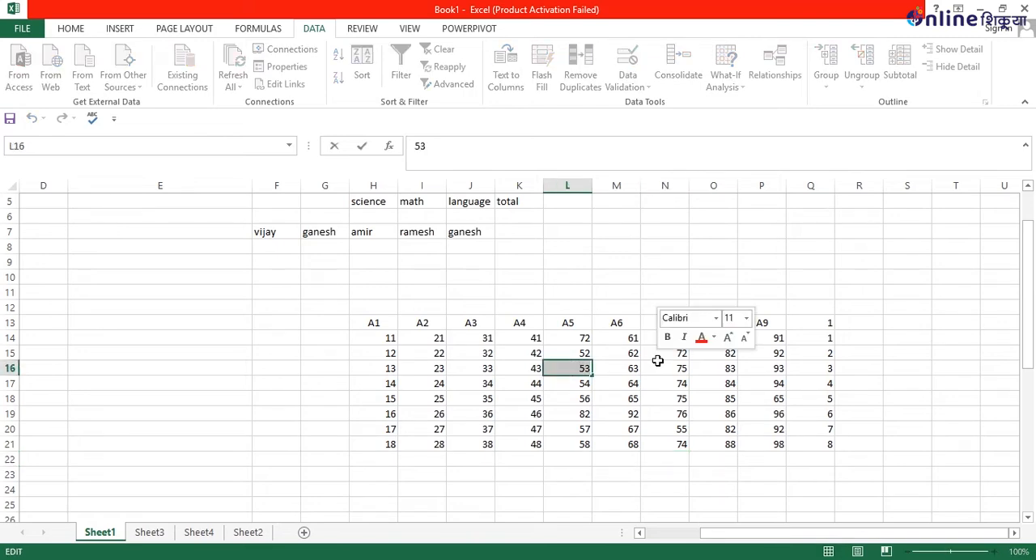
{"action": "type", "text": "52"}
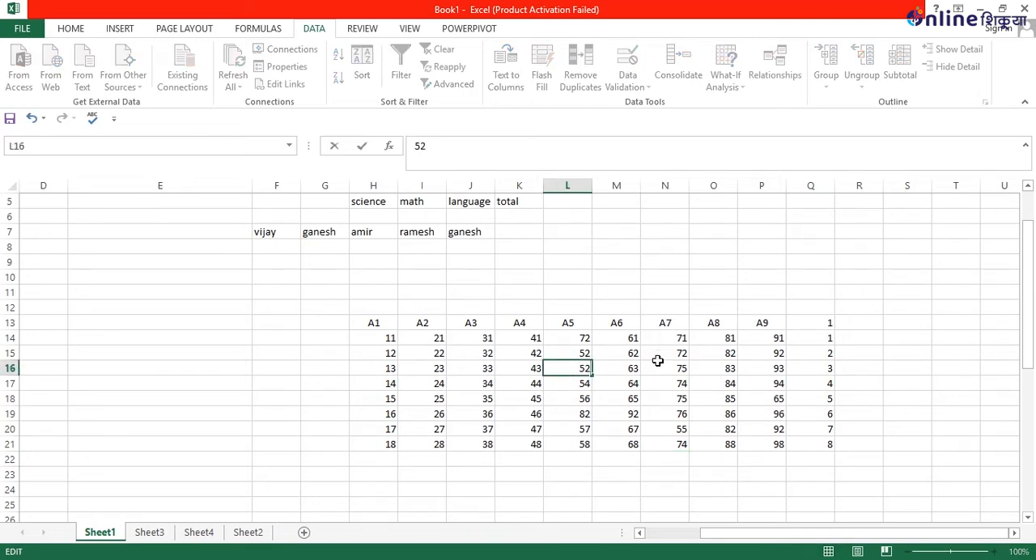
{"action": "left_click", "coordinate": [586, 421]}
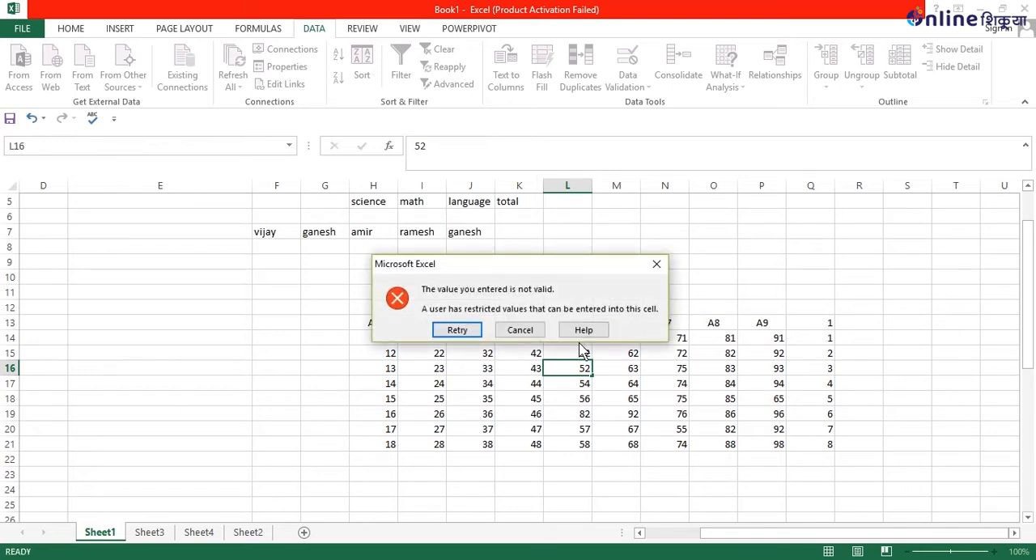
{"action": "left_click", "coordinate": [534, 332]}
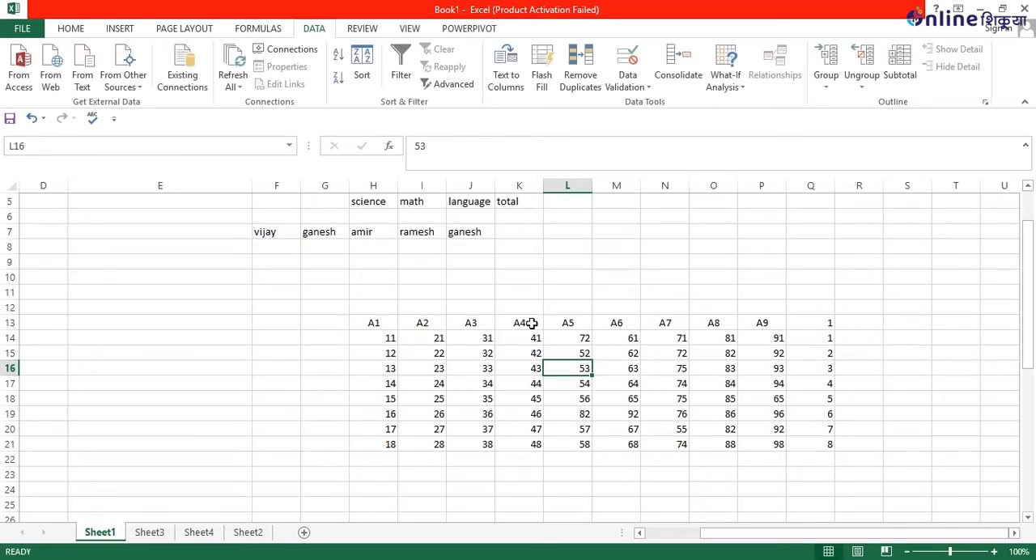
Check the data range L14:N21 for duplicates again with columns A5, A6 and A7 all included.
{"action": "left_click_drag", "start_coordinate": [583, 340], "coordinate": [680, 444]}
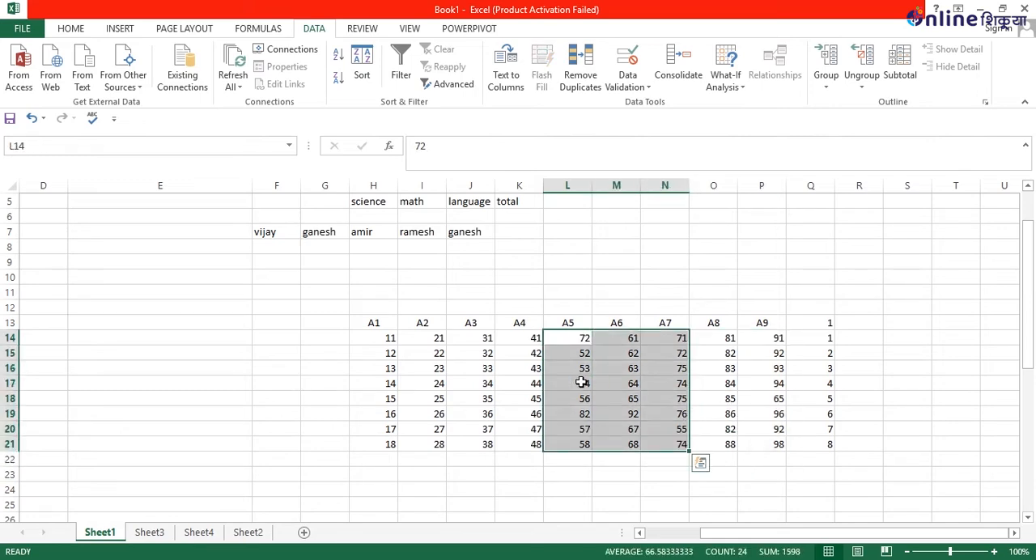
{"action": "left_click", "coordinate": [578, 60]}
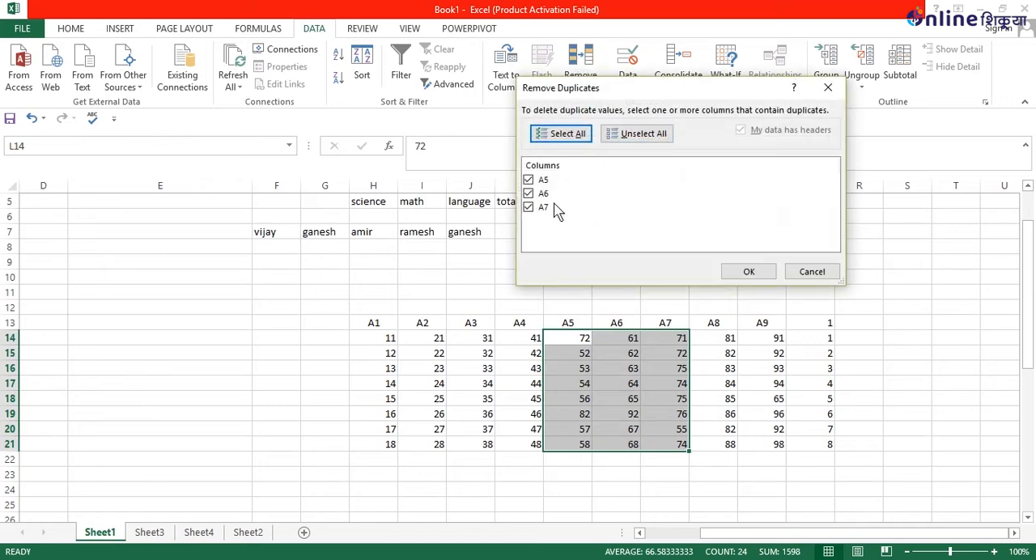
{"action": "left_click", "coordinate": [749, 271]}
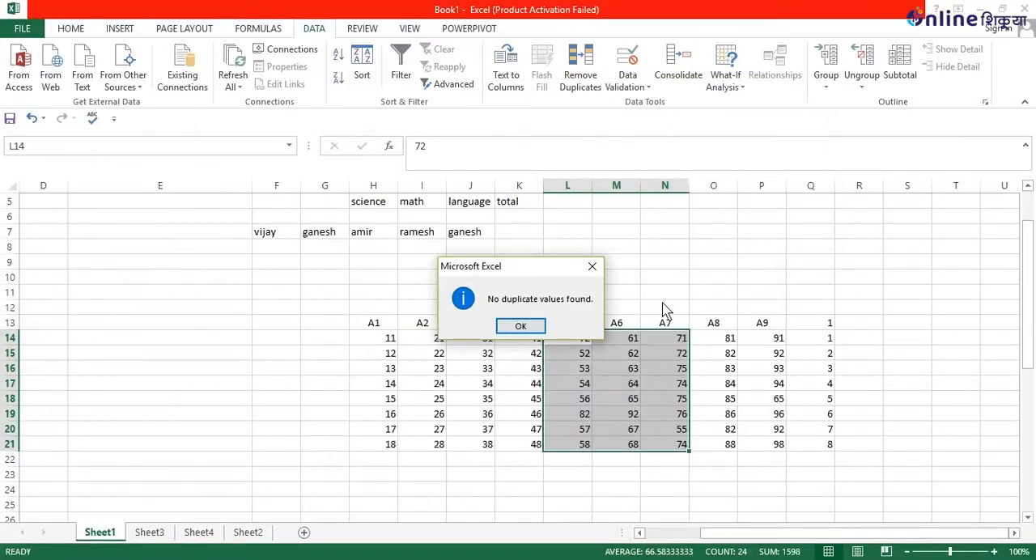
{"action": "left_click", "coordinate": [506, 327]}
{"action": "left_click", "coordinate": [654, 323]}
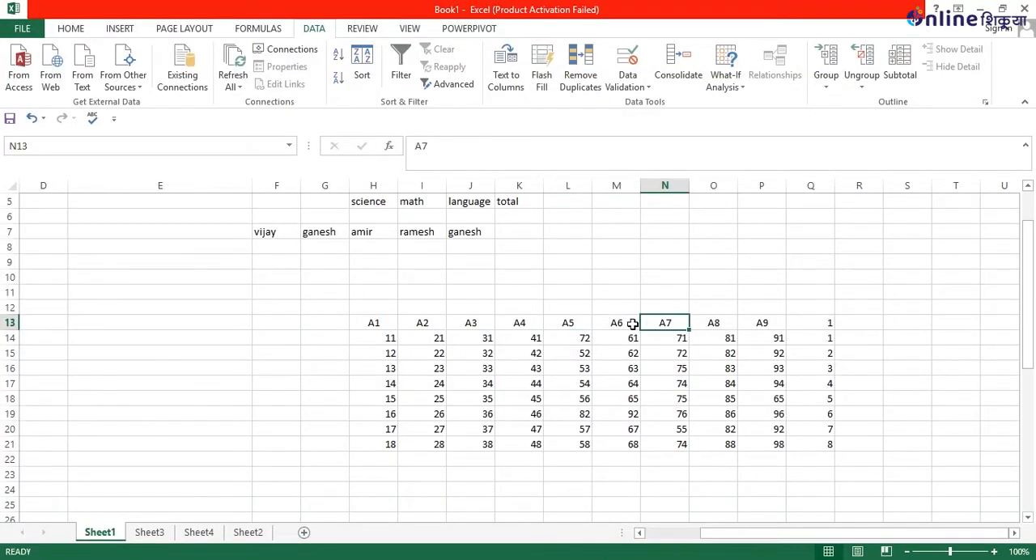
Remove duplicates from the range L13:N21 with headers, comparing only column A7.
{"action": "left_click_drag", "start_coordinate": [563, 324], "coordinate": [668, 443]}
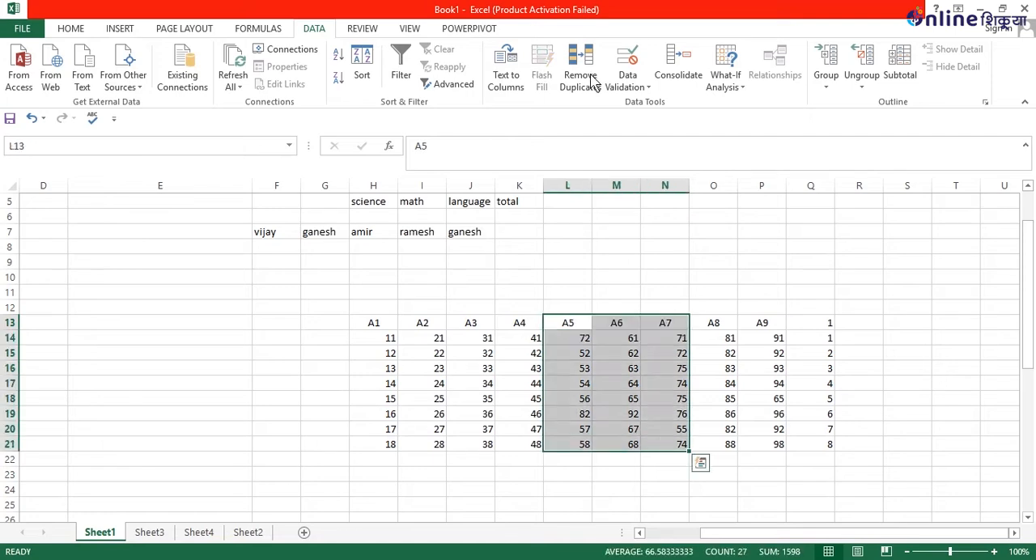
{"action": "left_click", "coordinate": [602, 91]}
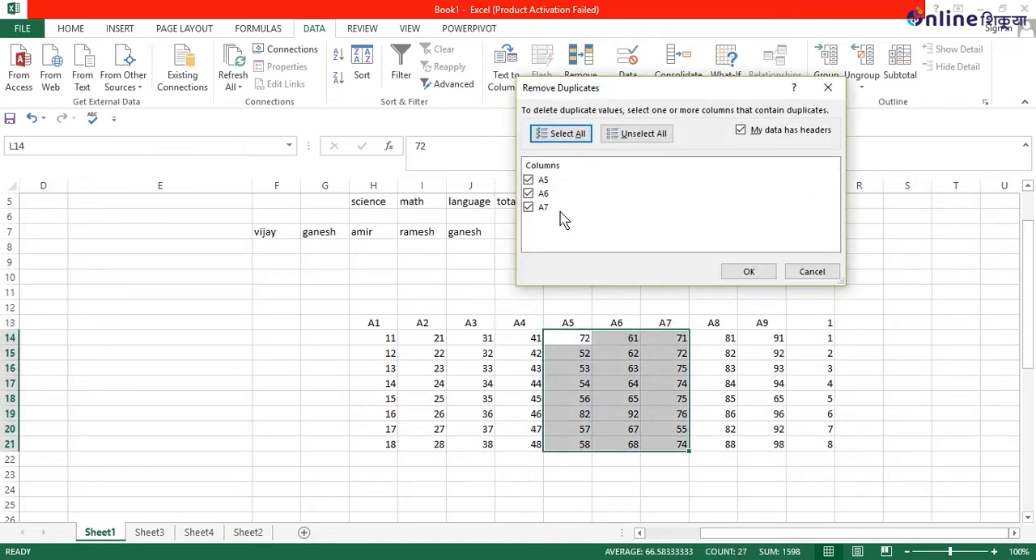
{"action": "left_click", "coordinate": [607, 136]}
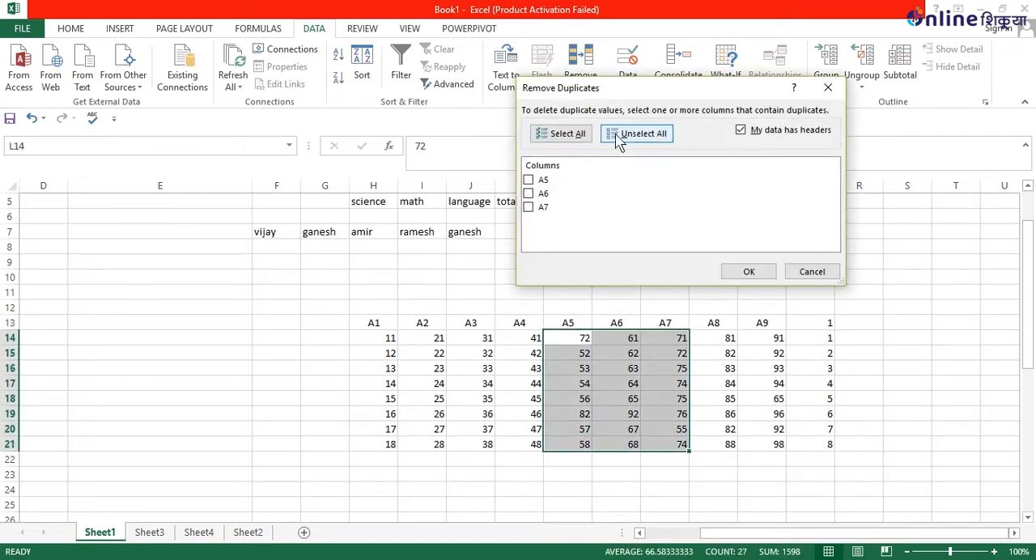
{"action": "left_click", "coordinate": [528, 208]}
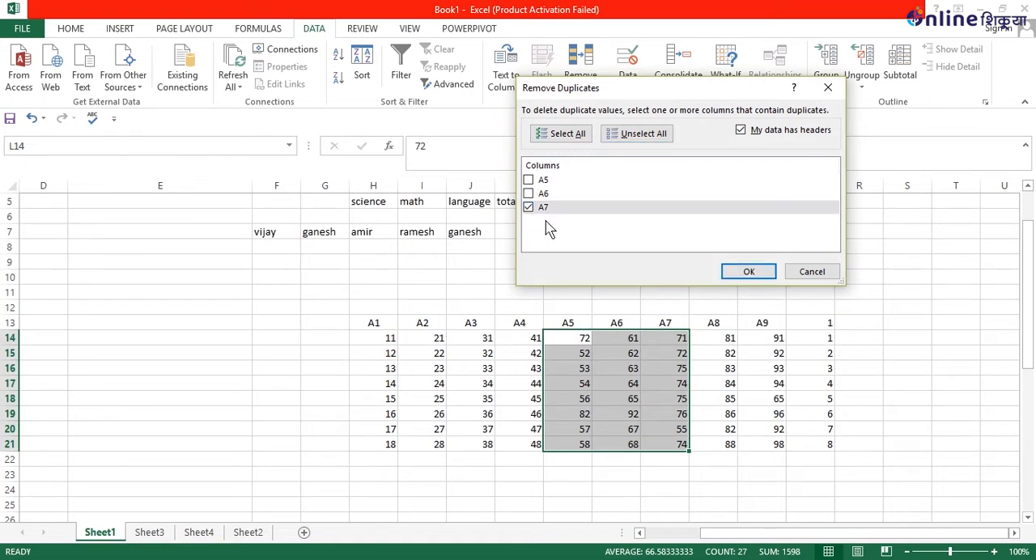
{"action": "left_click", "coordinate": [747, 272]}
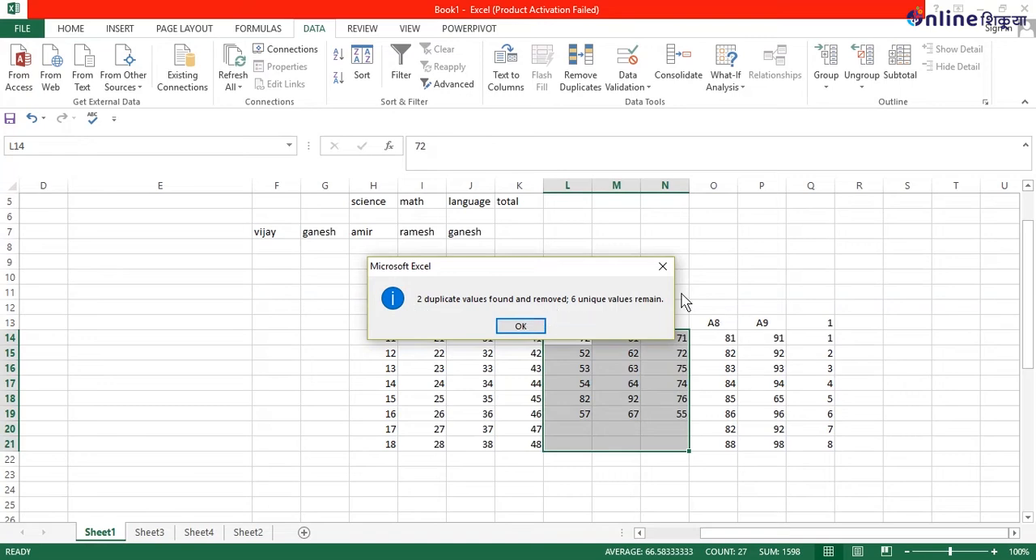
{"action": "left_click", "coordinate": [523, 325]}
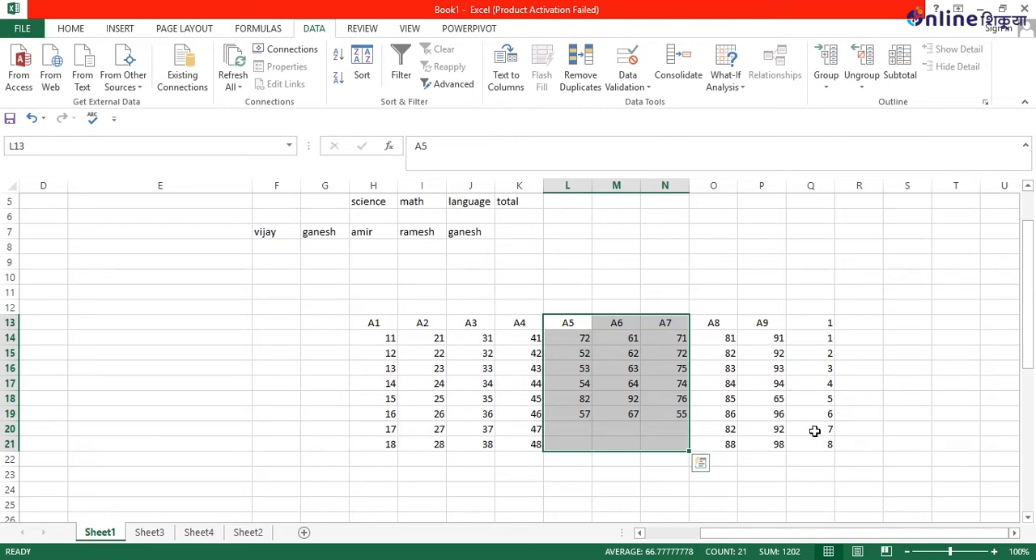
Undo and redo the duplicate removal to compare both versions of the table, leaving it undone.
{"action": "key", "text": "ctrl+z"}
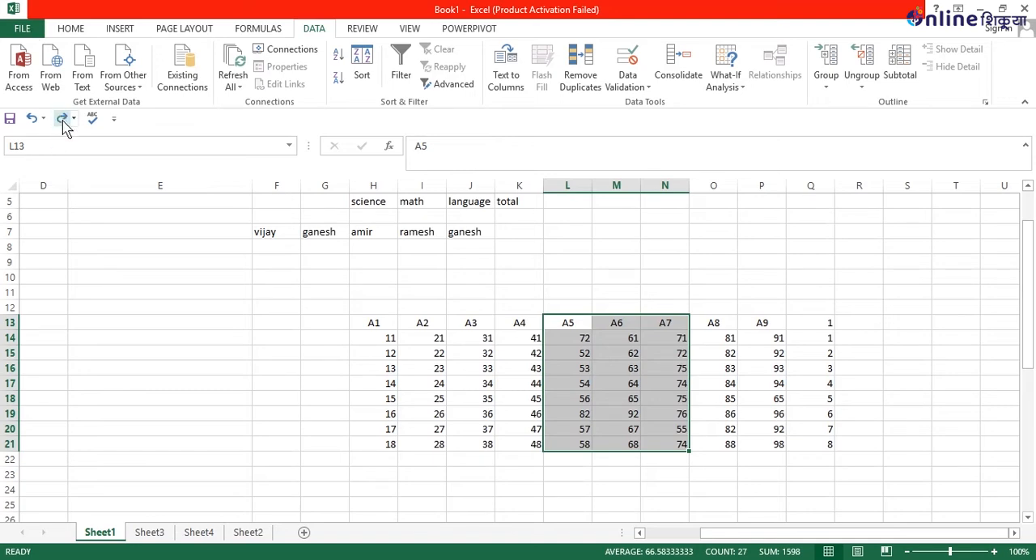
{"action": "left_click", "coordinate": [63, 118]}
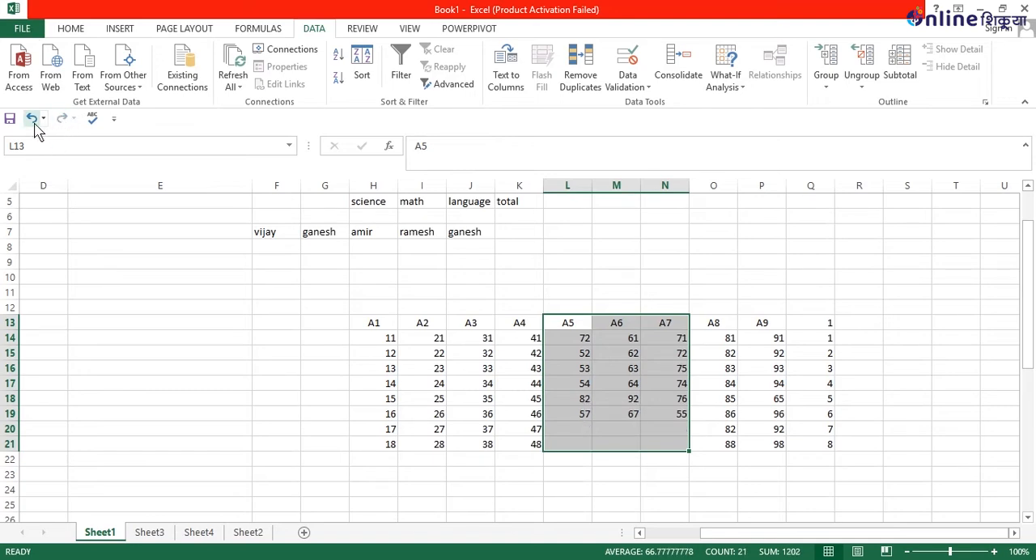
{"action": "left_click", "coordinate": [32, 118]}
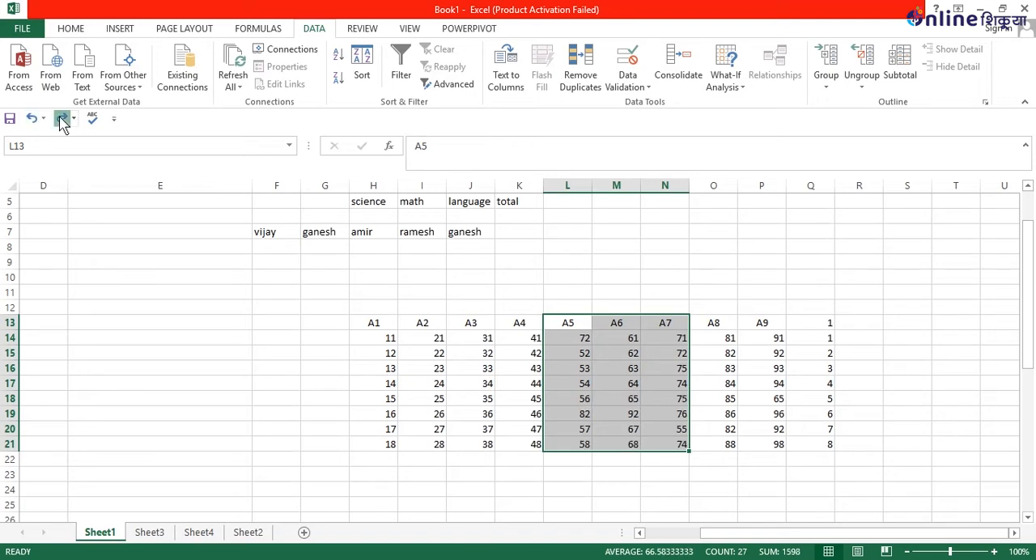
{"action": "left_click", "coordinate": [63, 118]}
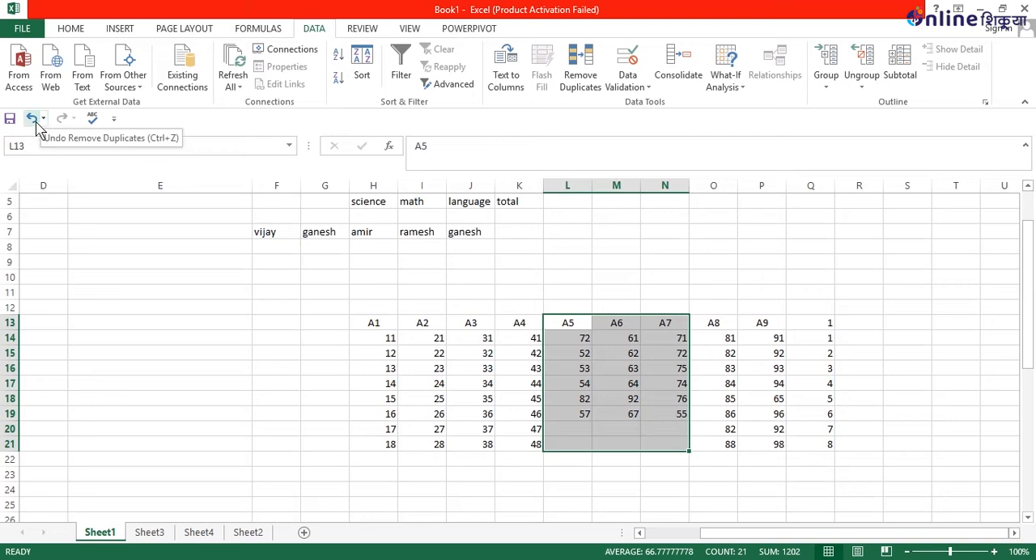
{"action": "left_click", "coordinate": [32, 119]}
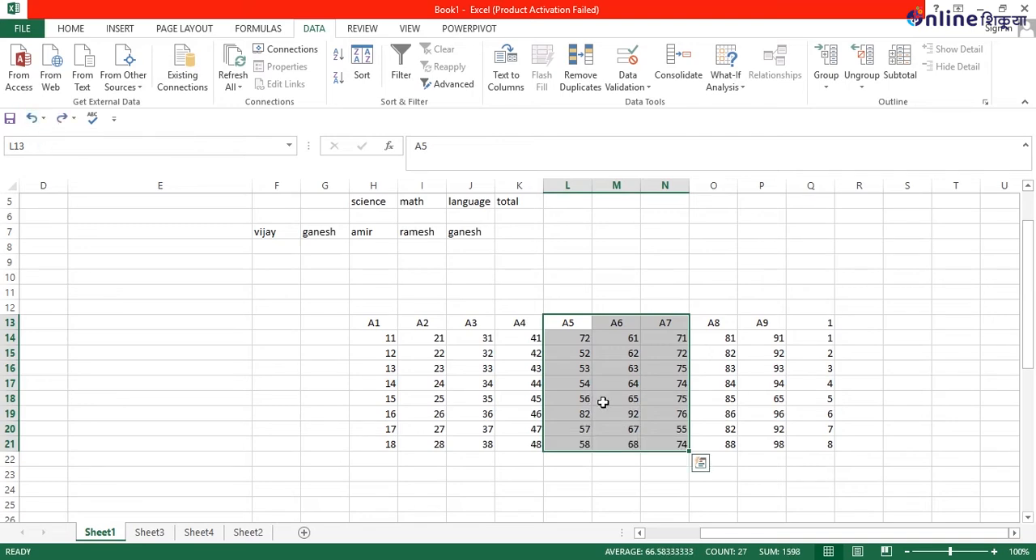
Start a data validation rule for empty cell S17 with Text length as the allowed criterion.
{"action": "left_click", "coordinate": [896, 380]}
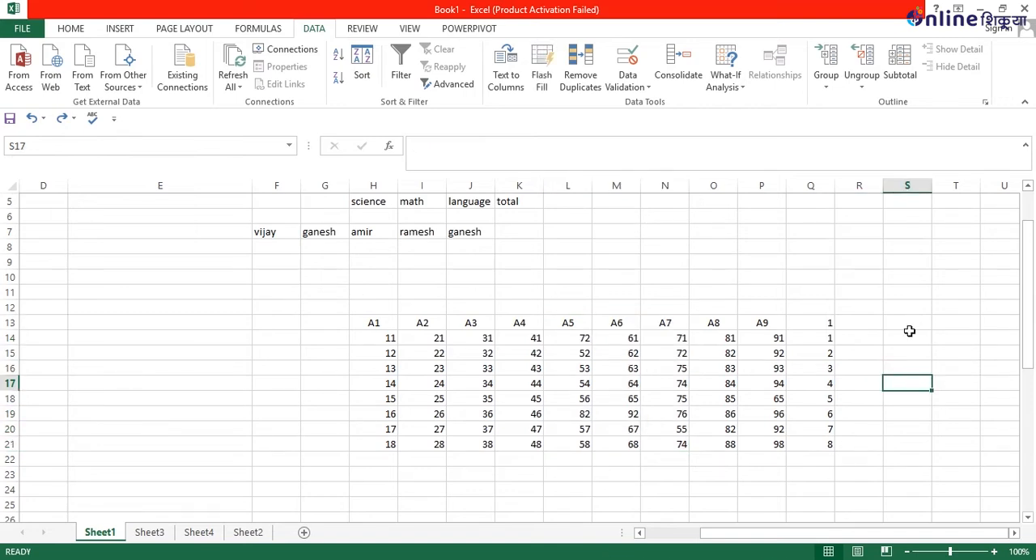
{"action": "left_click", "coordinate": [631, 85]}
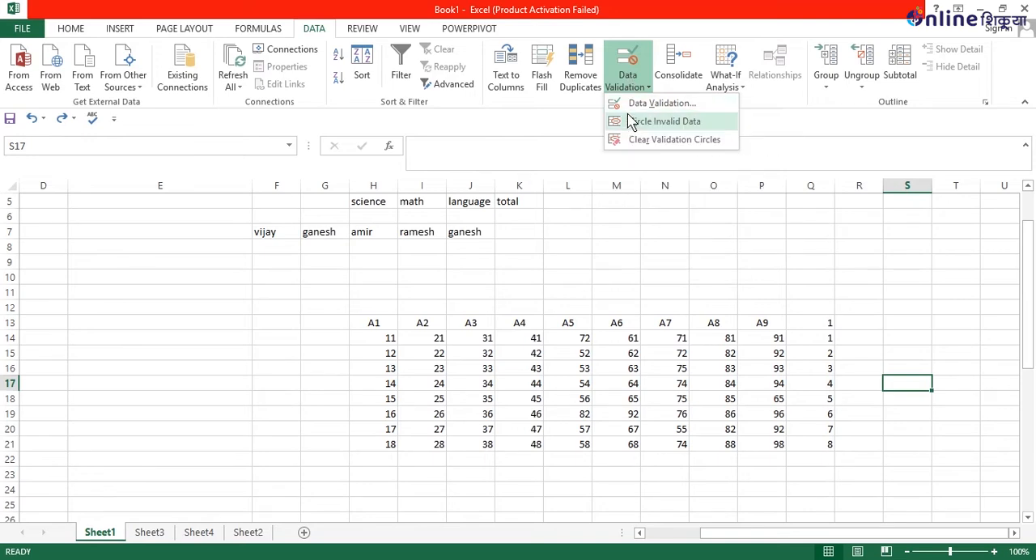
{"action": "left_click", "coordinate": [633, 105]}
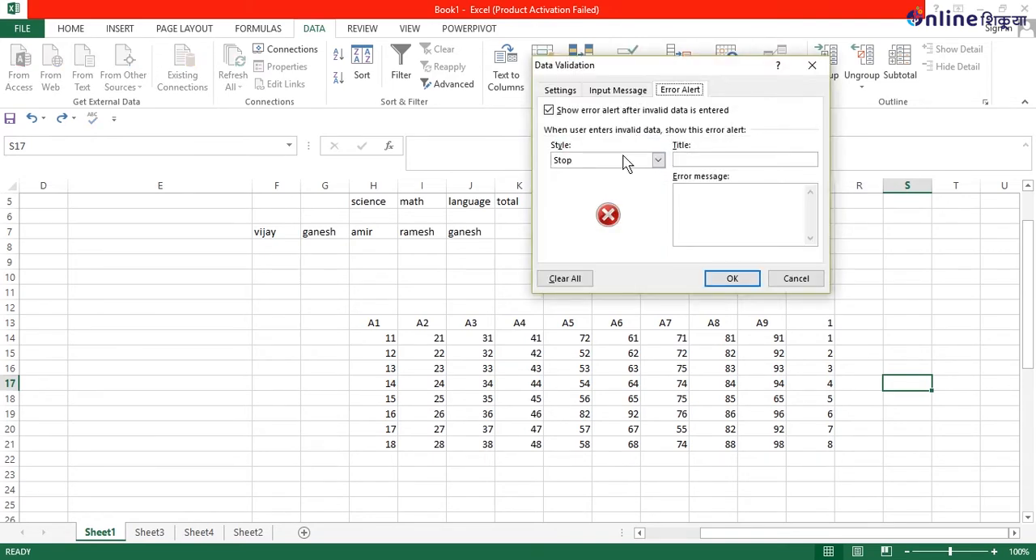
{"action": "left_click", "coordinate": [564, 89]}
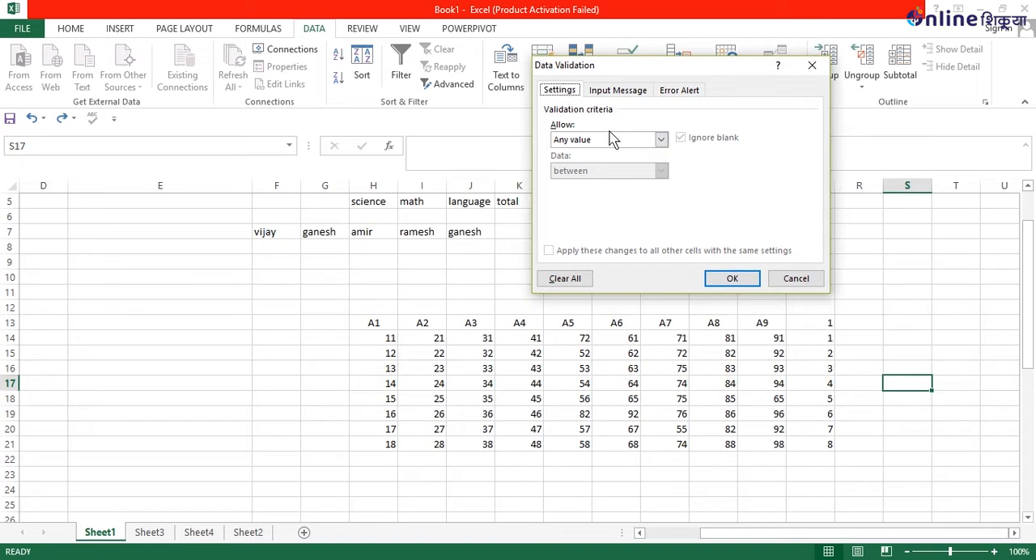
{"action": "key", "text": "ctrl+alt+i"}
{"action": "left_click", "coordinate": [661, 144]}
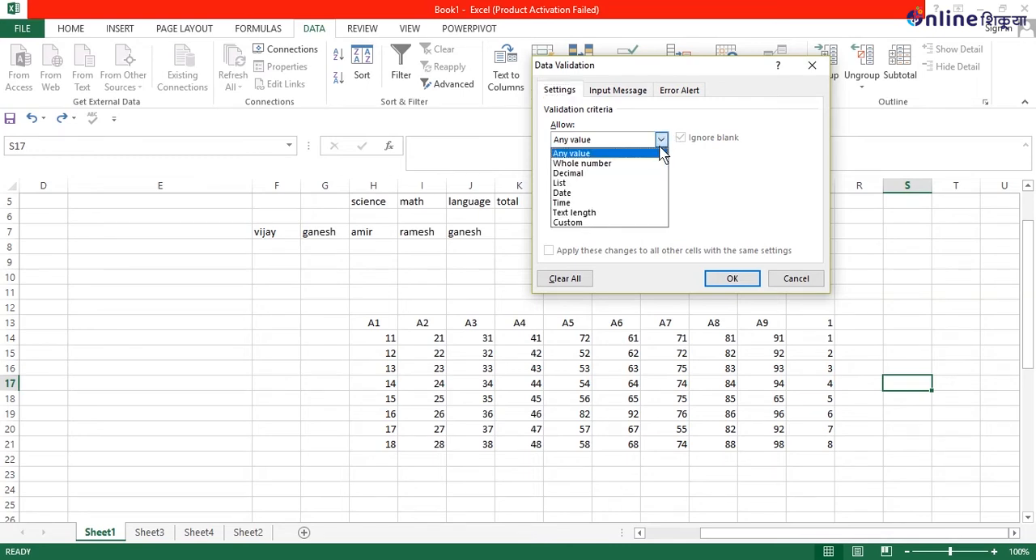
{"action": "left_click", "coordinate": [657, 212]}
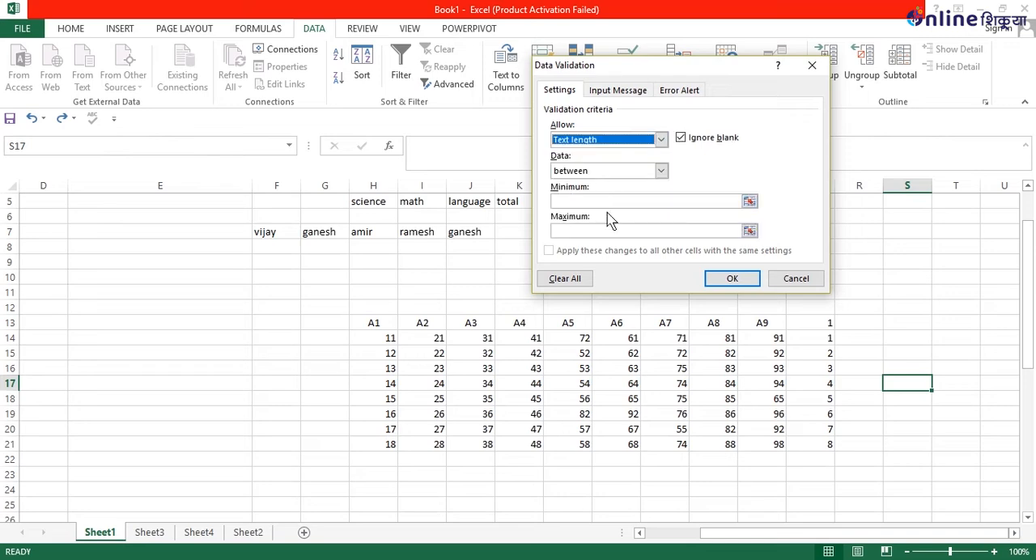
Set the validation rule's text length limits to a minimum of 0 and a maximum of 1.
{"action": "left_click", "coordinate": [621, 200]}
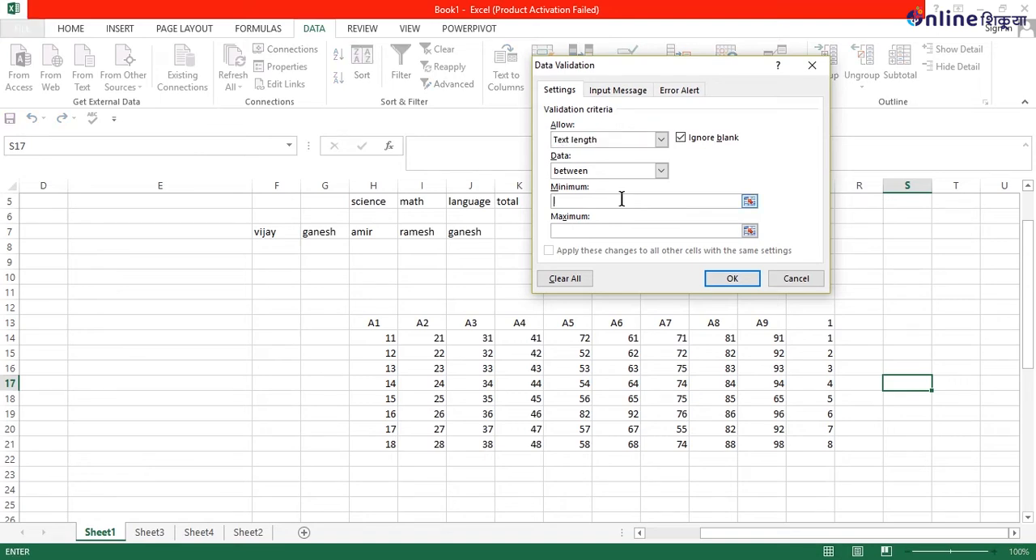
{"action": "type", "text": "0"}
{"action": "left_click", "coordinate": [623, 233]}
{"action": "type", "text": "1"}
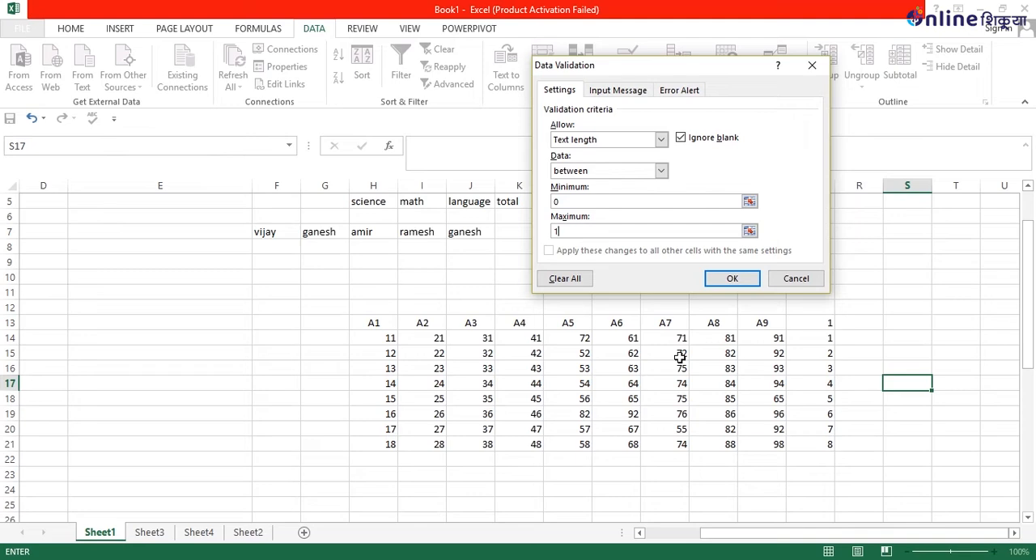
Apply the text length rule to cell S17 and circle the invalid data on the sheet.
{"action": "left_click", "coordinate": [732, 278]}
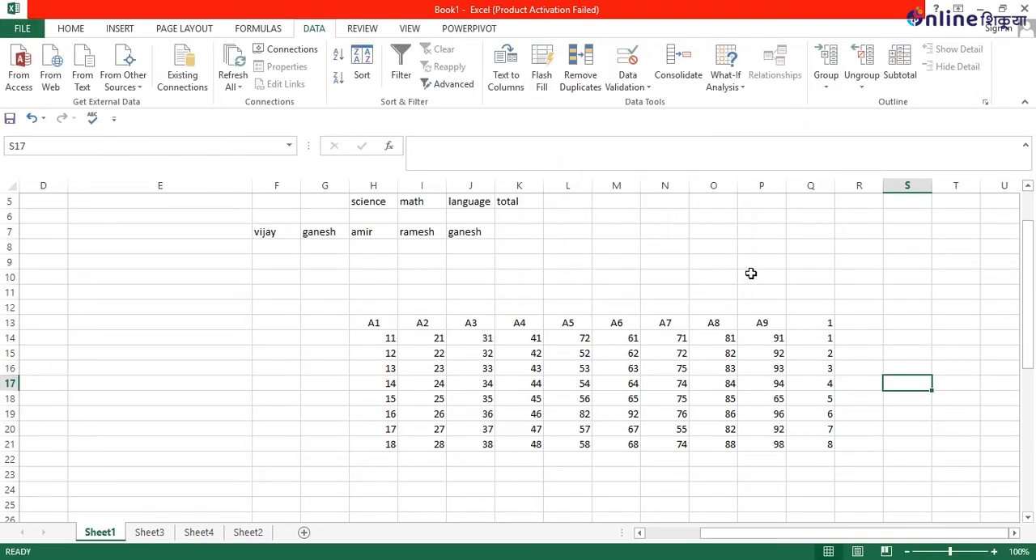
{"action": "left_click", "coordinate": [635, 85]}
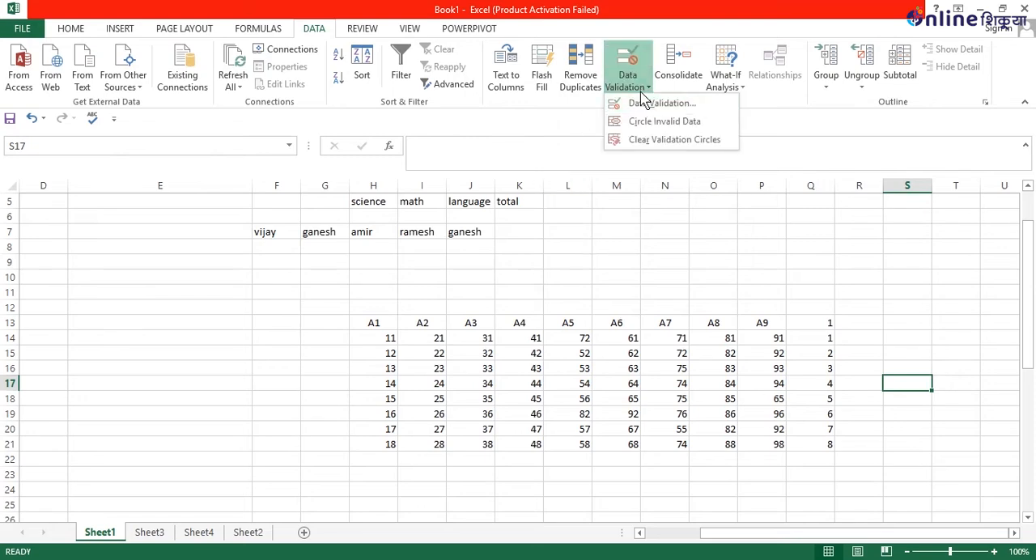
{"action": "left_click", "coordinate": [672, 122]}
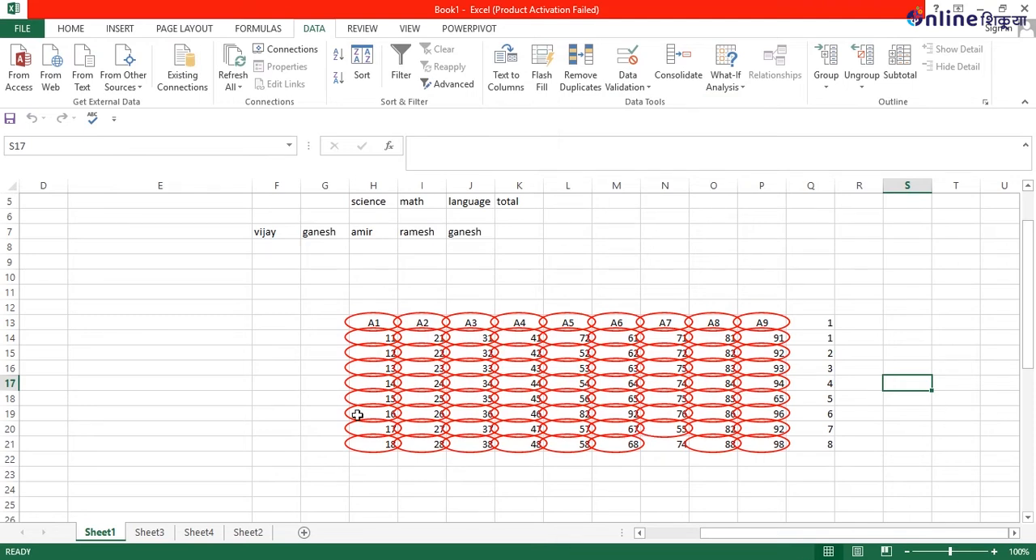
Set the maximum text length in cell S17's data validation rule to 2.
{"action": "left_click", "coordinate": [628, 81]}
{"action": "left_click", "coordinate": [641, 105]}
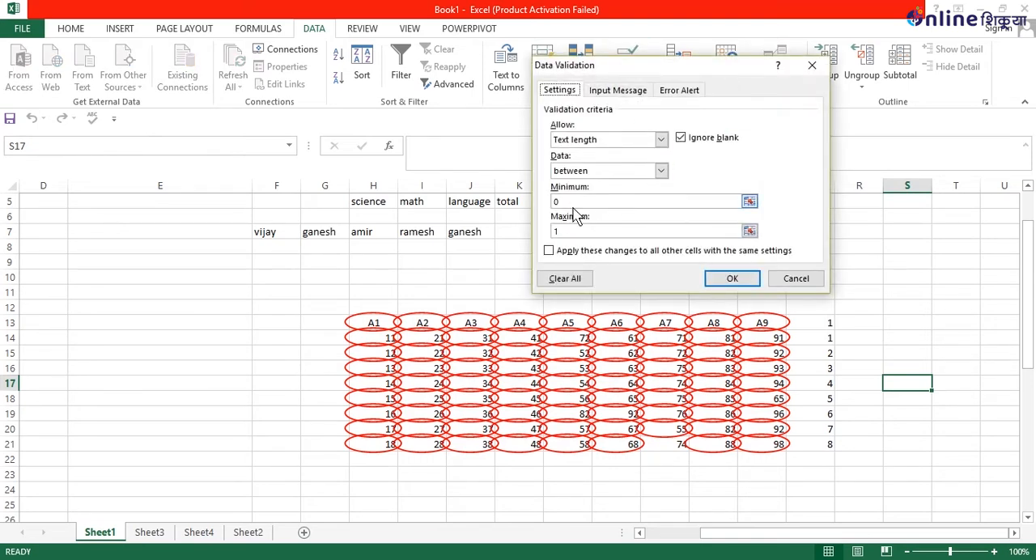
{"action": "left_click", "coordinate": [571, 230]}
{"action": "left_click", "coordinate": [572, 230]}
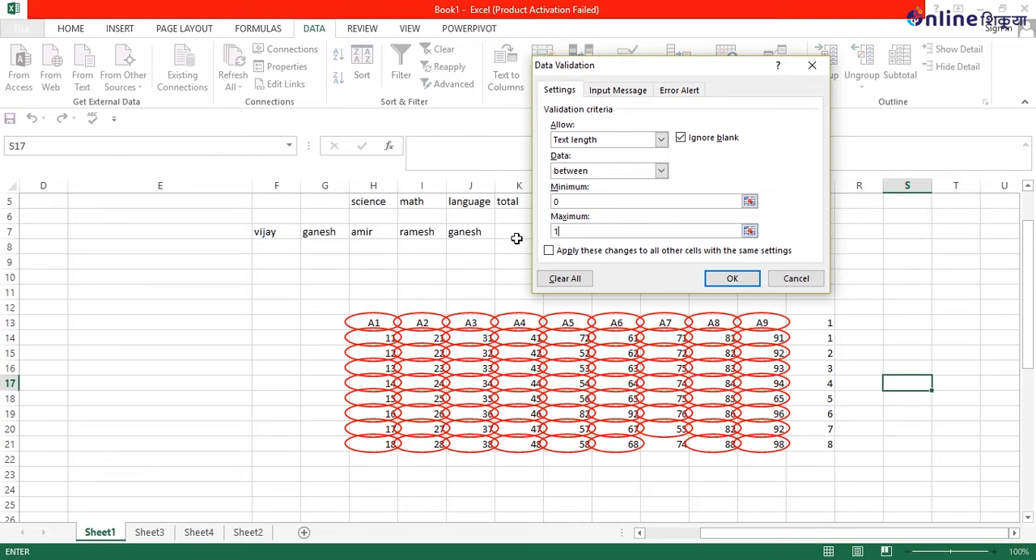
{"action": "double_click", "coordinate": [556, 231]}
{"action": "type", "text": "2"}
{"action": "key", "text": "Return"}
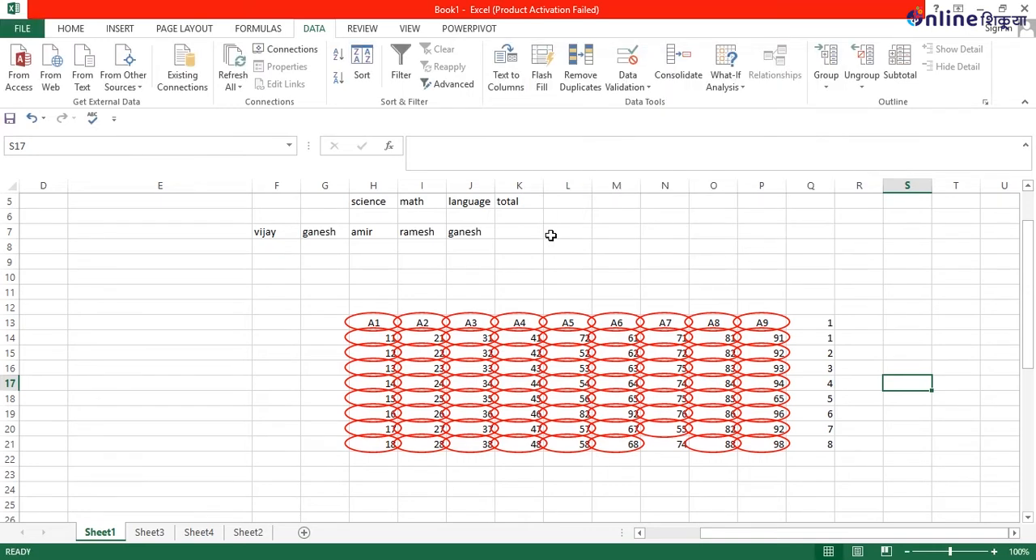
Review the text length limits in cell S17's data validation rule.
{"action": "left_click", "coordinate": [635, 84]}
{"action": "left_click", "coordinate": [639, 104]}
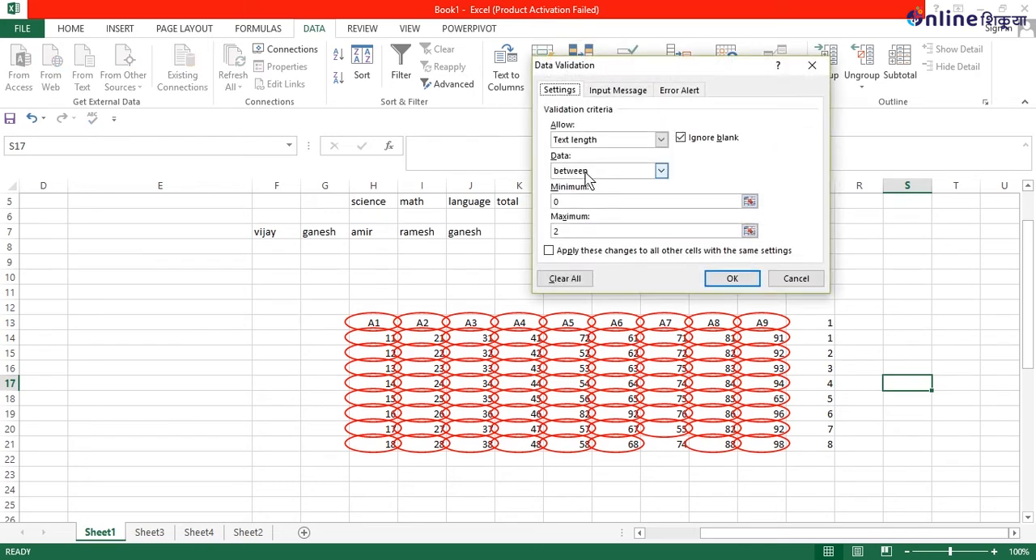
{"action": "left_click", "coordinate": [564, 232]}
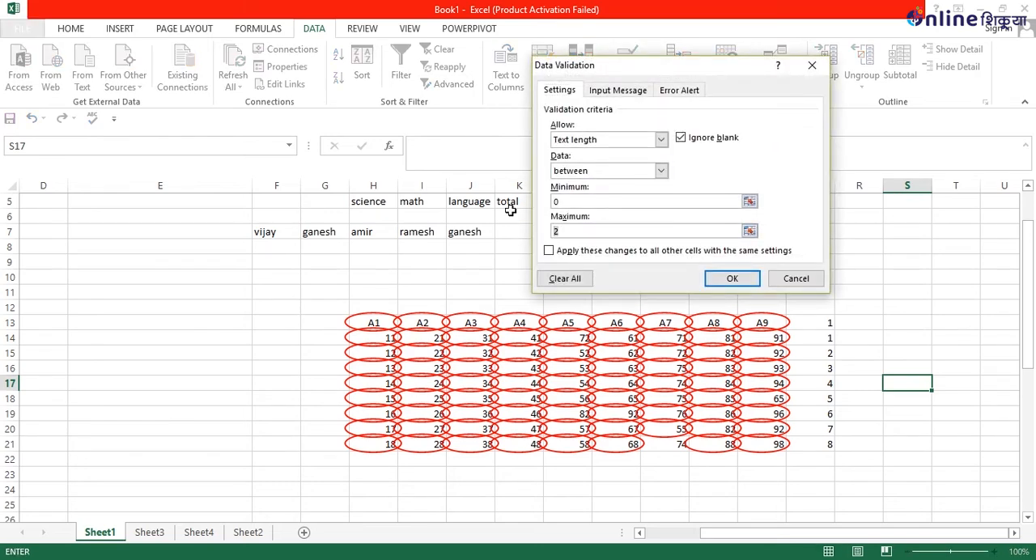
{"action": "key", "text": "Return"}
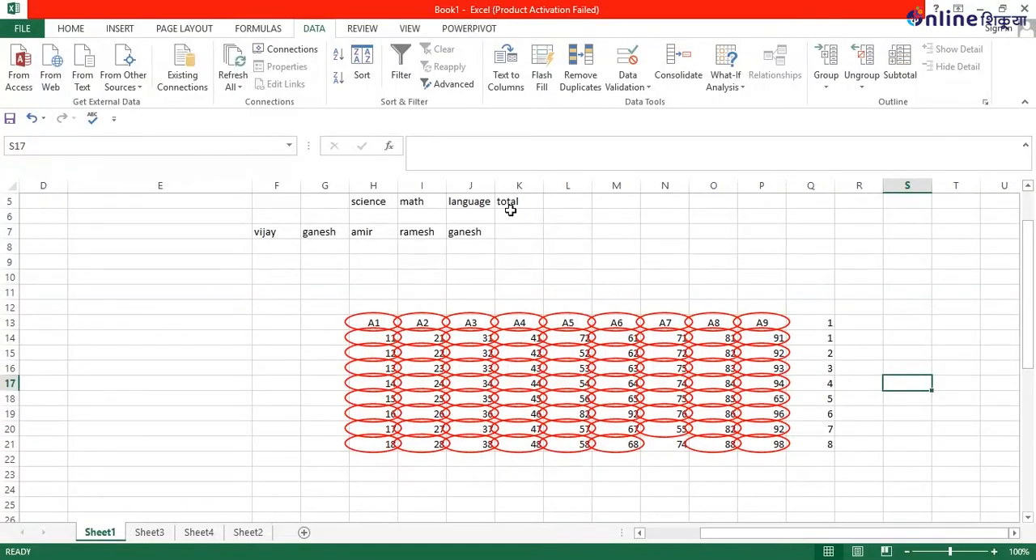
{"action": "key", "text": "Down"}
{"action": "key", "text": "Down"}
{"action": "key", "text": "Down"}
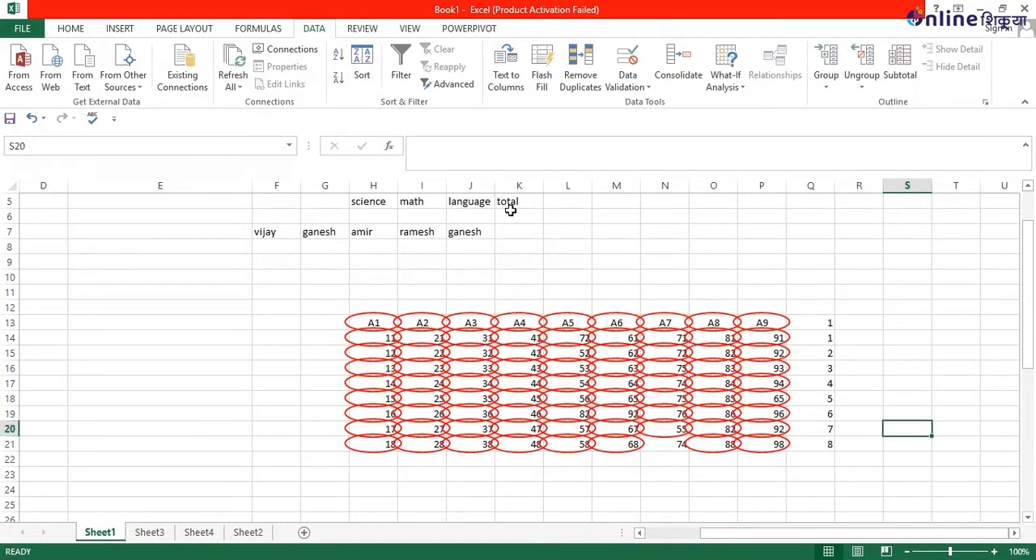
{"action": "left_click_drag", "start_coordinate": [340, 302], "coordinate": [769, 460]}
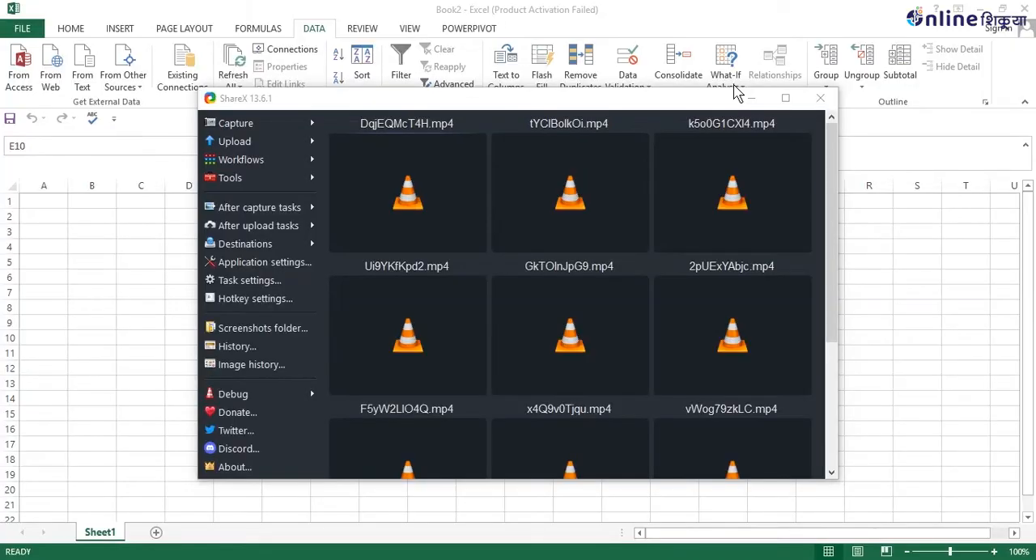
{"action": "left_click", "coordinate": [751, 98]}
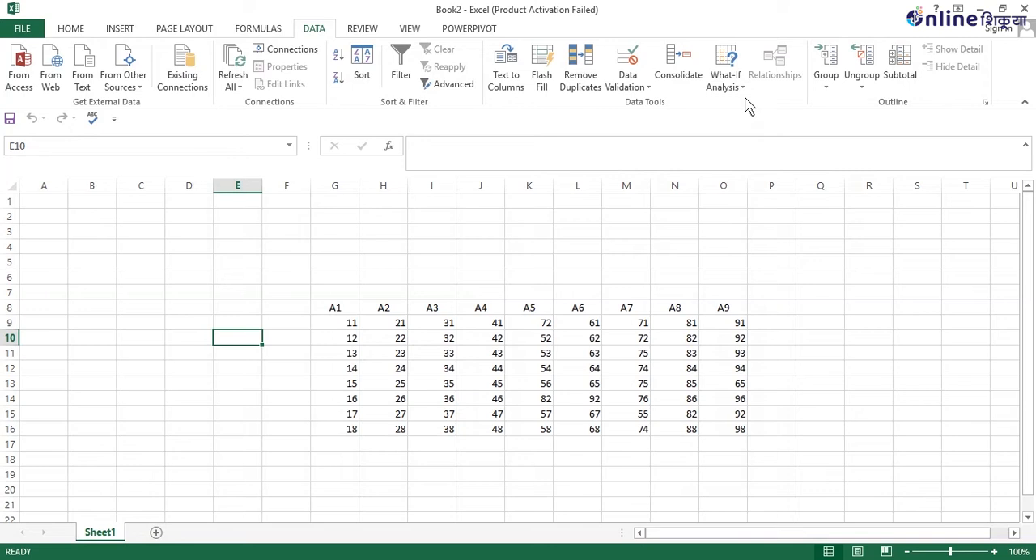
{"action": "left_click", "coordinate": [628, 85]}
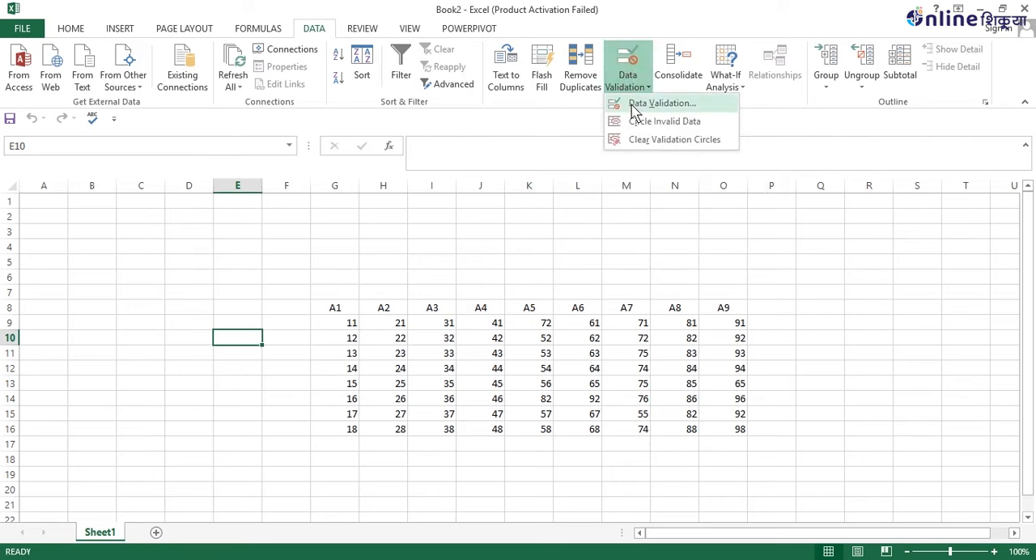
{"action": "left_click", "coordinate": [631, 103]}
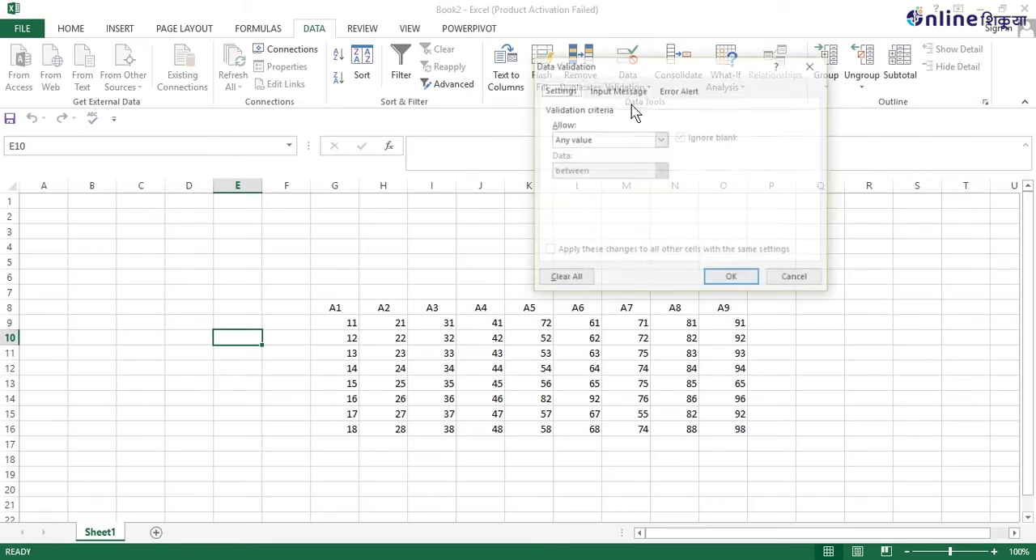
{"action": "left_click", "coordinate": [660, 139]}
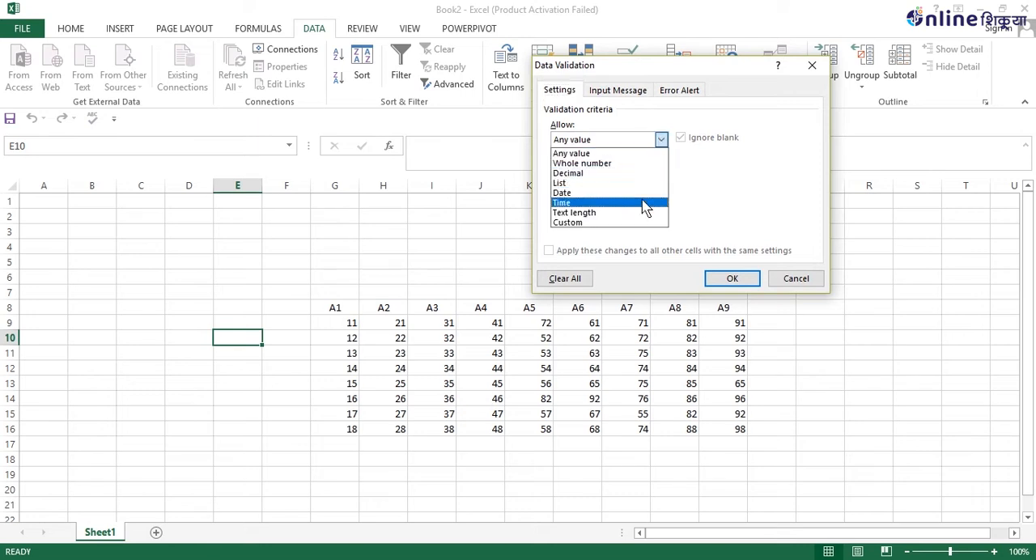
{"action": "left_click", "coordinate": [589, 162]}
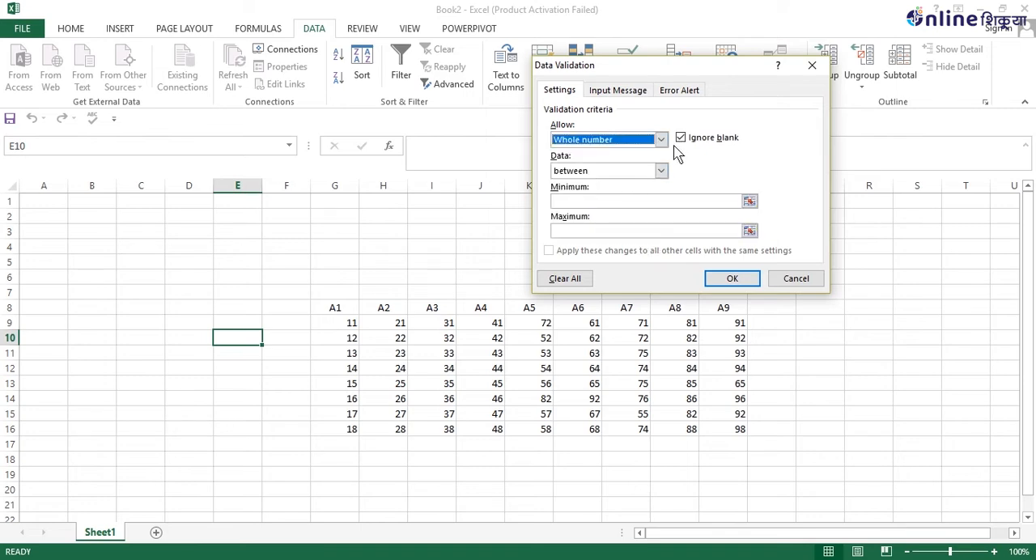
{"action": "left_click", "coordinate": [661, 172]}
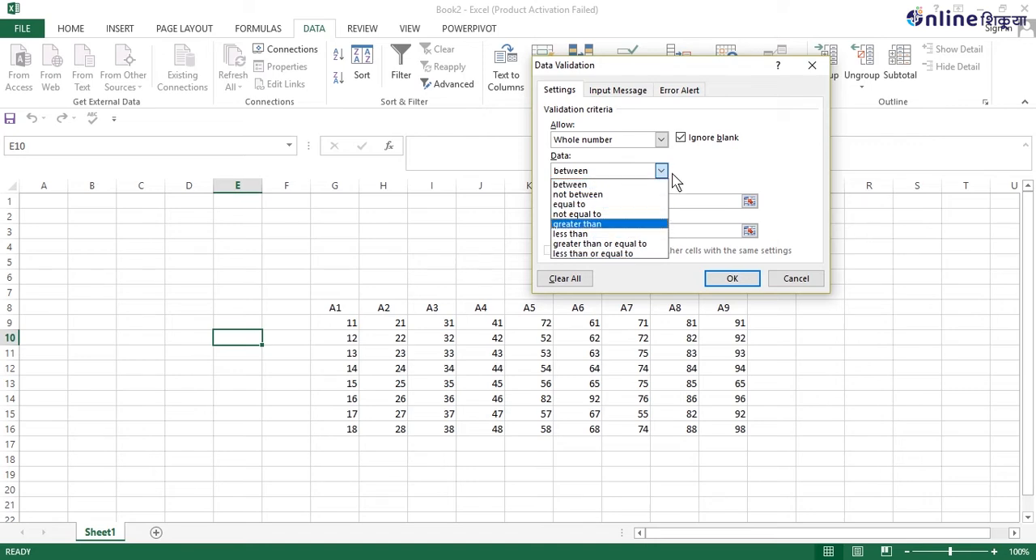
{"action": "left_click", "coordinate": [610, 204]}
{"action": "left_click", "coordinate": [611, 201]}
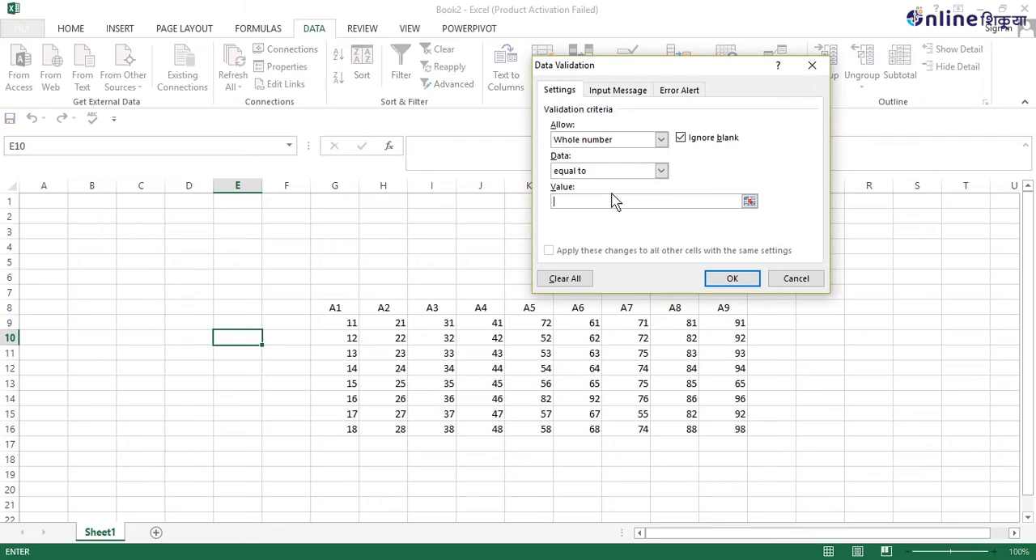
{"action": "type", "text": "10"}
{"action": "left_click", "coordinate": [806, 283]}
Apply a data validation rule to range D7:F19 that only allows a whole number equal to 10.
{"action": "left_click_drag", "start_coordinate": [188, 294], "coordinate": [276, 482]}
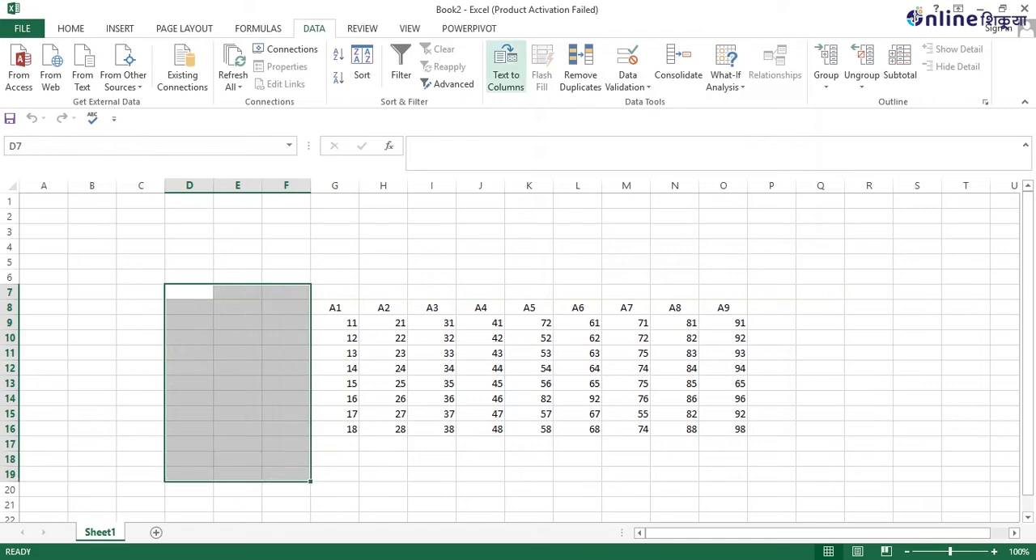
{"action": "left_click", "coordinate": [635, 86]}
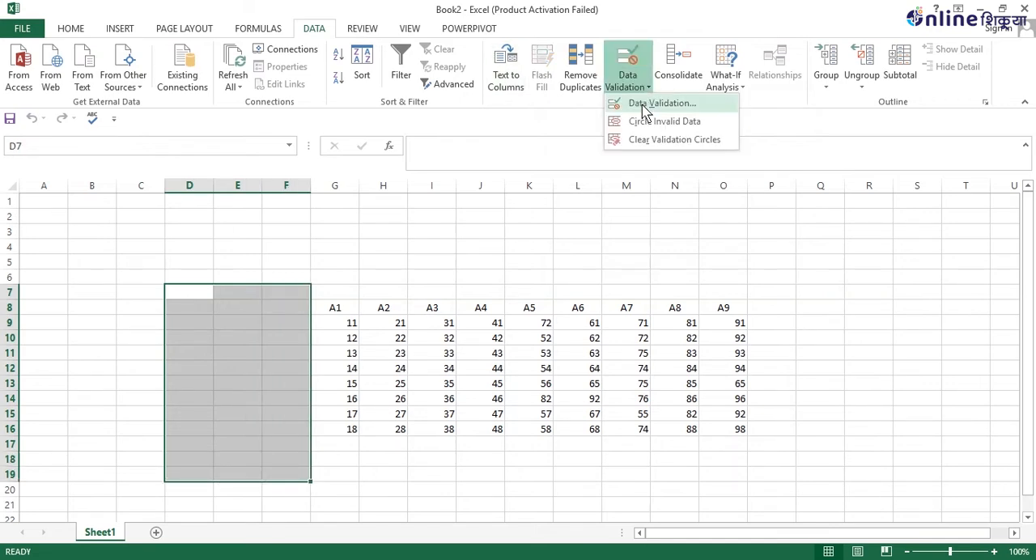
{"action": "left_click", "coordinate": [641, 104]}
{"action": "left_click", "coordinate": [624, 139]}
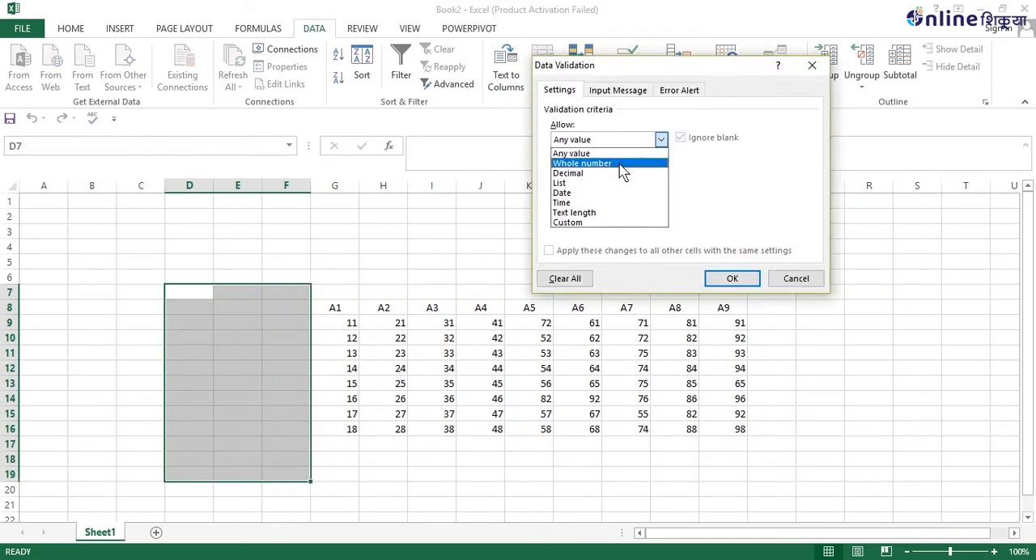
{"action": "left_click", "coordinate": [619, 165]}
{"action": "left_click", "coordinate": [660, 171]}
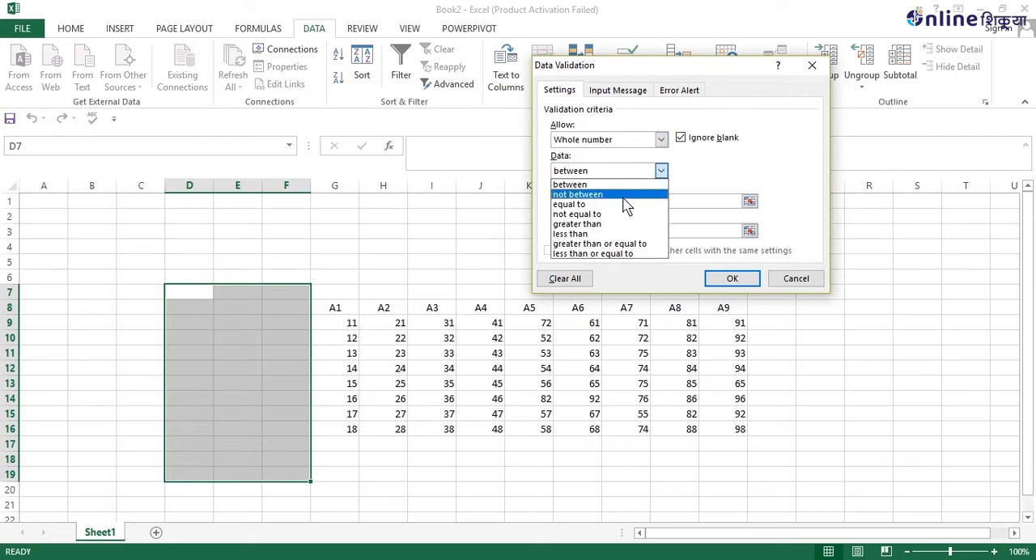
{"action": "left_click", "coordinate": [614, 204]}
{"action": "left_click", "coordinate": [615, 204]}
{"action": "type", "text": "10"}
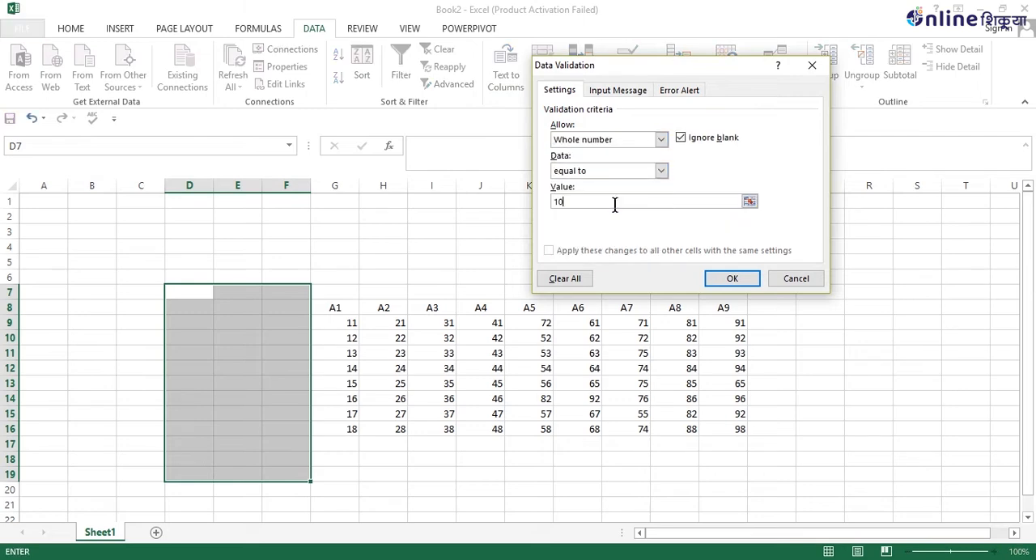
{"action": "left_click", "coordinate": [730, 278]}
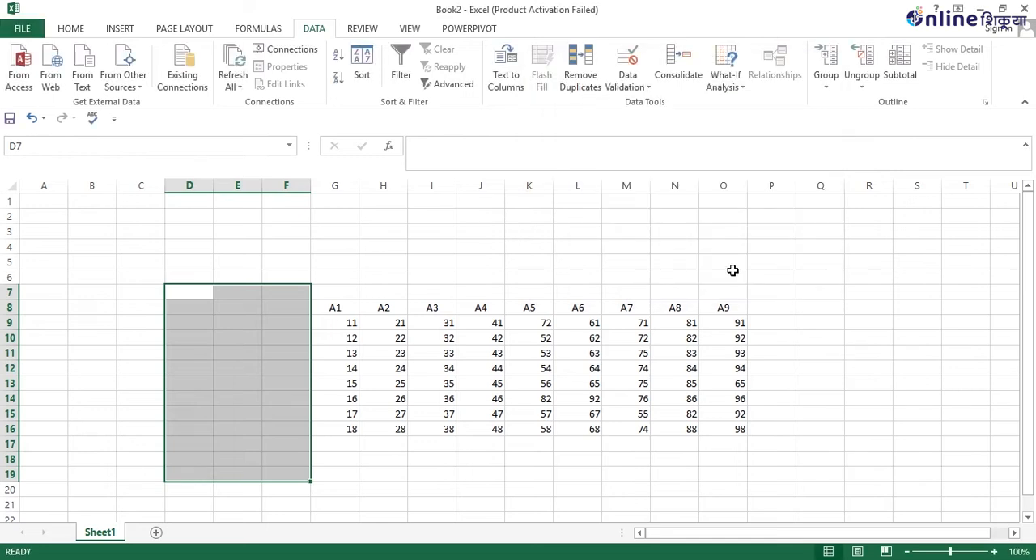
Test the validation rule by trying to enter 12 in cell E10, then cancel the entry.
{"action": "left_click", "coordinate": [238, 339]}
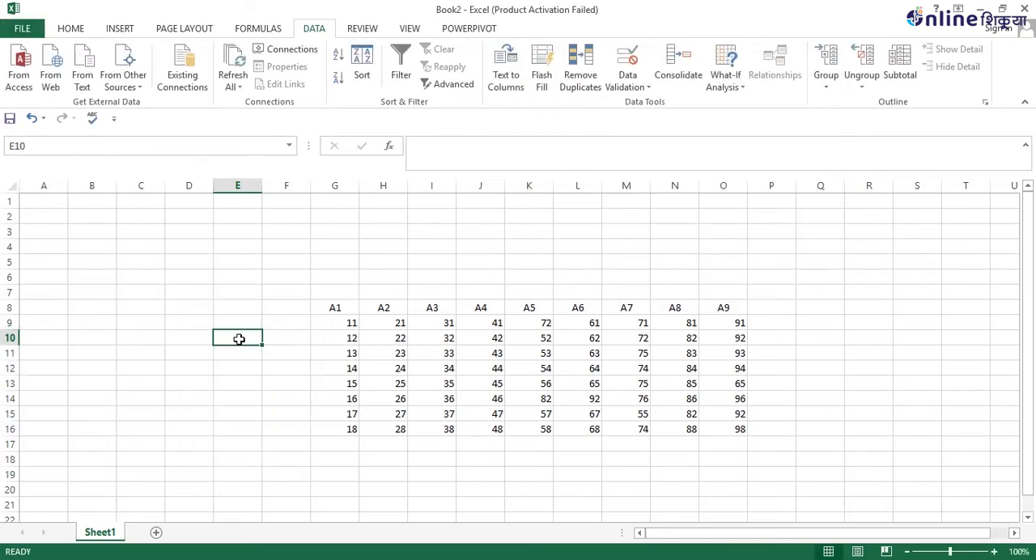
{"action": "type", "text": "12"}
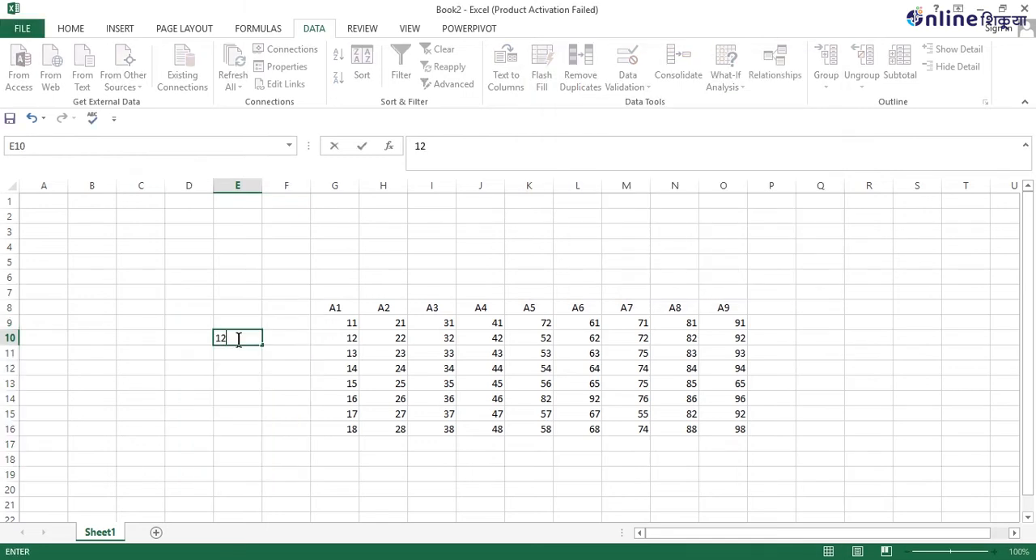
{"action": "key", "text": "Return"}
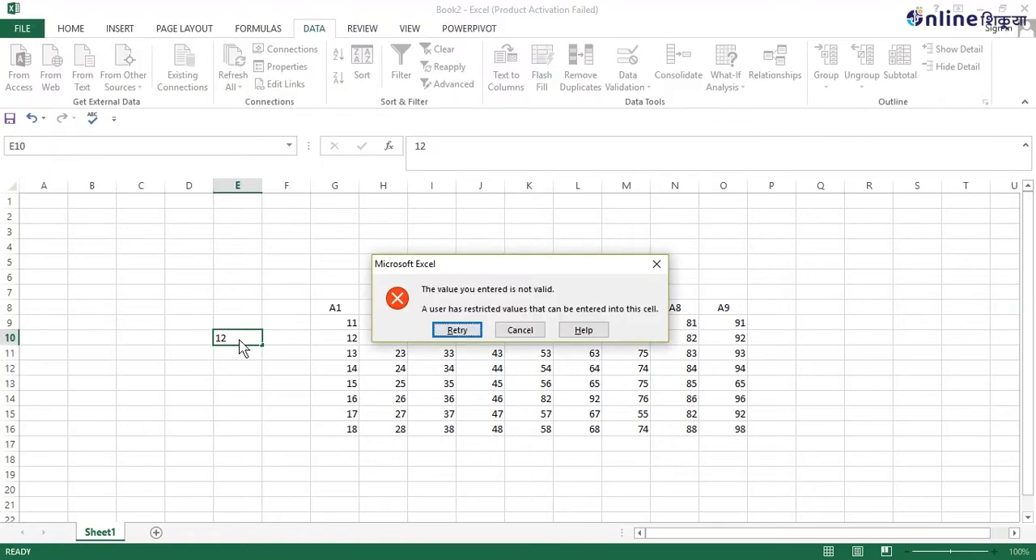
{"action": "left_click", "coordinate": [524, 332]}
Enter 10 in cells E10 and E11.
{"action": "type", "text": "10"}
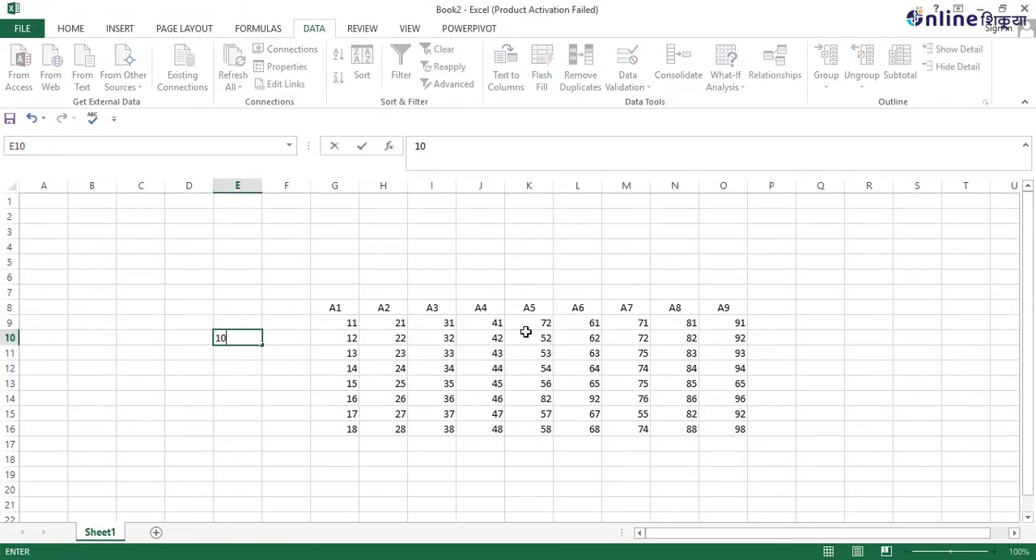
{"action": "key", "text": "Return"}
{"action": "type", "text": "10"}
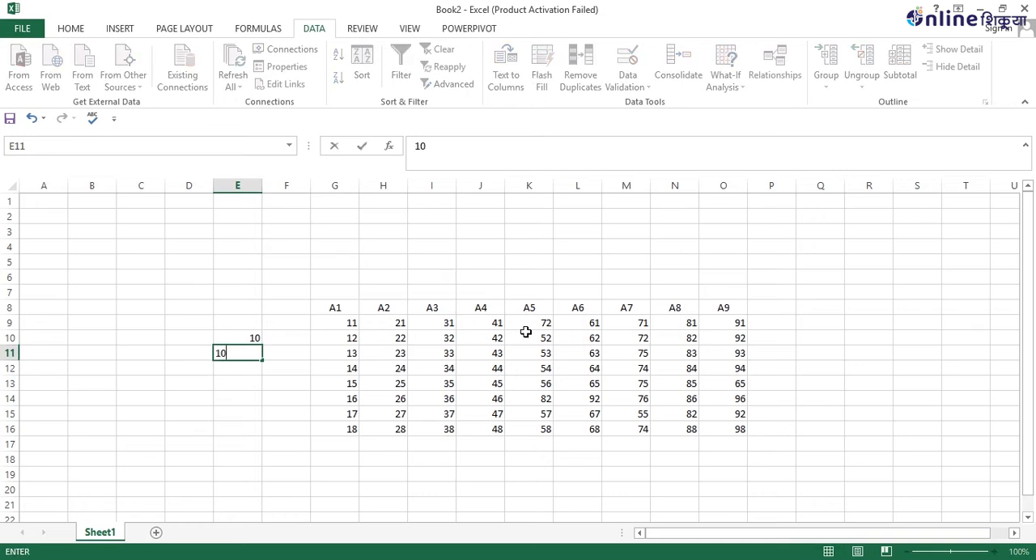
{"action": "key", "text": "Return"}
Try to enter 45 in cell E12, retry it once, and cancel the entry.
{"action": "type", "text": "45"}
{"action": "key", "text": "Return"}
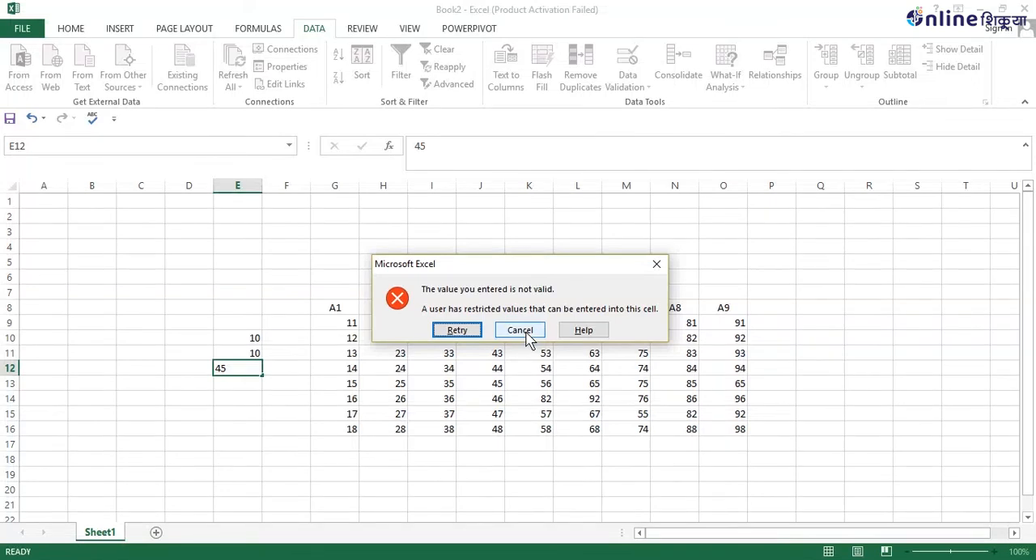
{"action": "key", "text": "Return"}
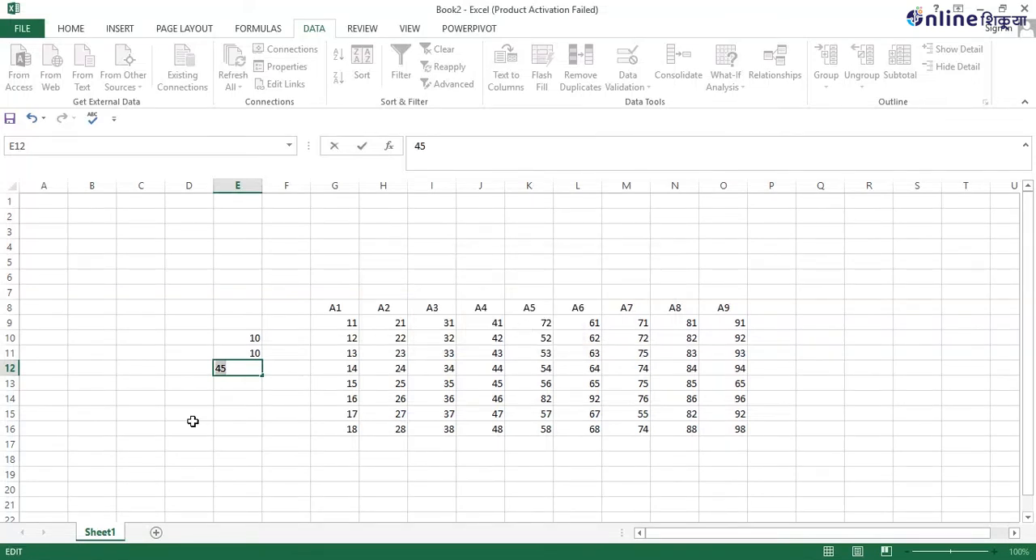
{"action": "key", "text": "Return"}
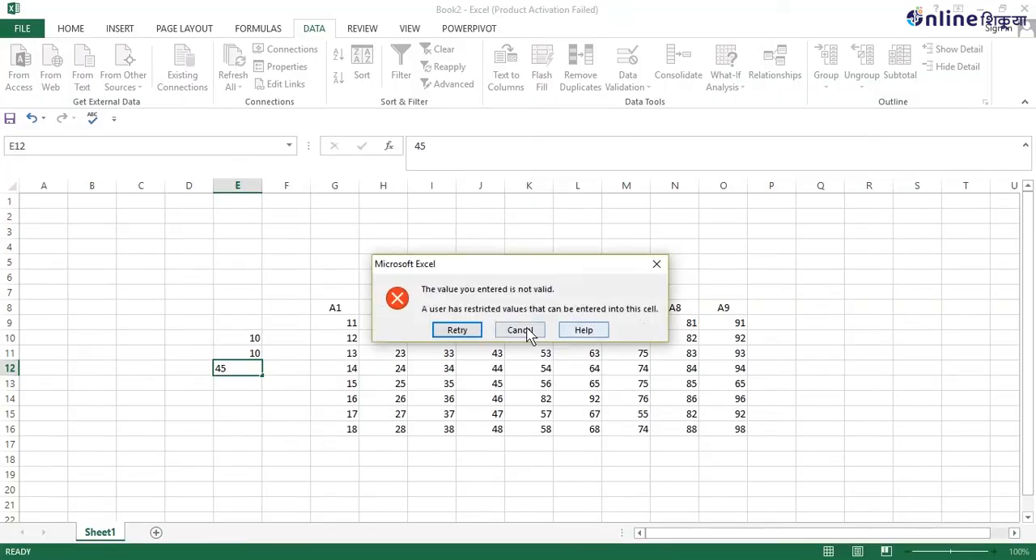
{"action": "left_click", "coordinate": [520, 330]}
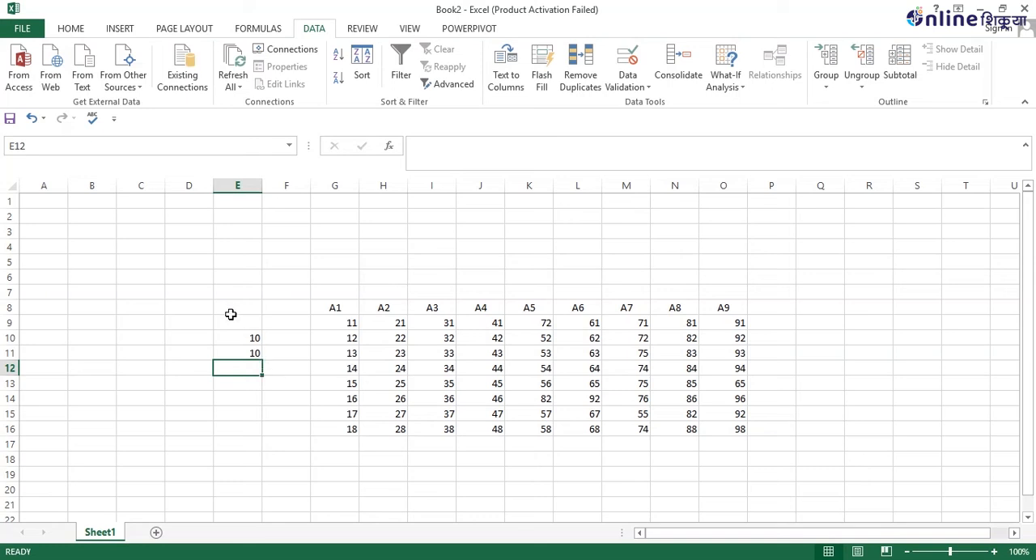
Clear the values from cells E10 and E11.
{"action": "left_click_drag", "start_coordinate": [250, 335], "coordinate": [250, 353]}
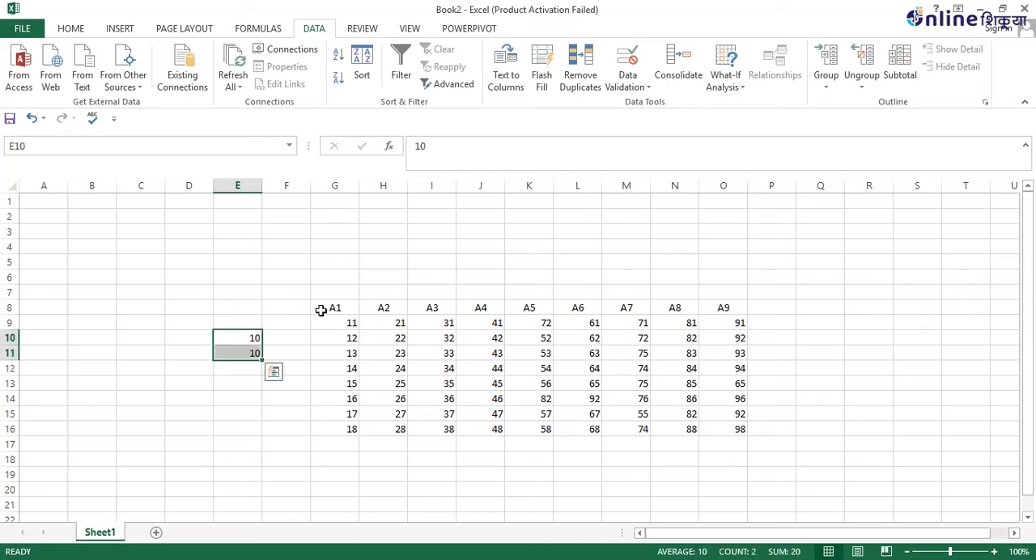
{"action": "left_click", "coordinate": [255, 351]}
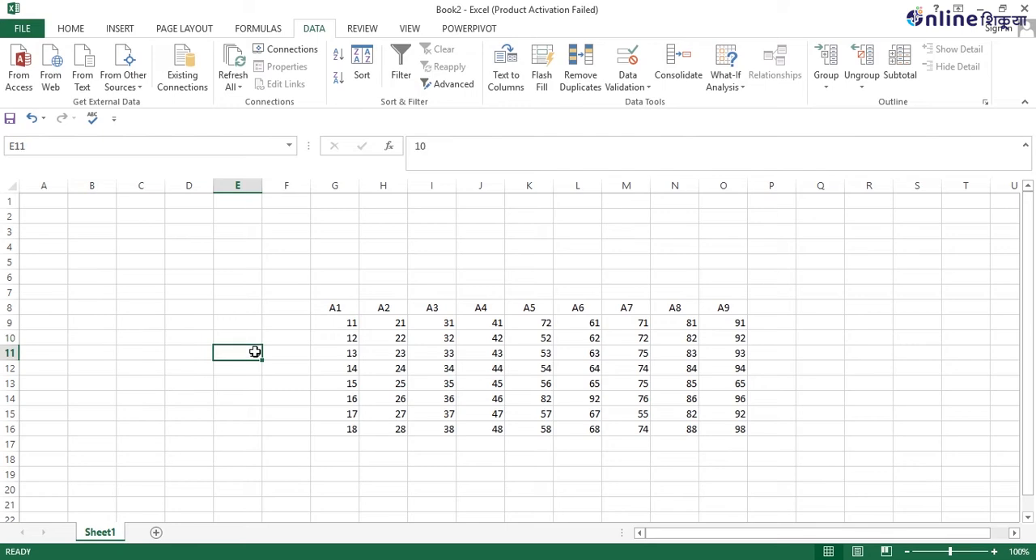
{"action": "left_click", "coordinate": [173, 348]}
{"action": "left_click", "coordinate": [627, 86]}
{"action": "left_click", "coordinate": [640, 104]}
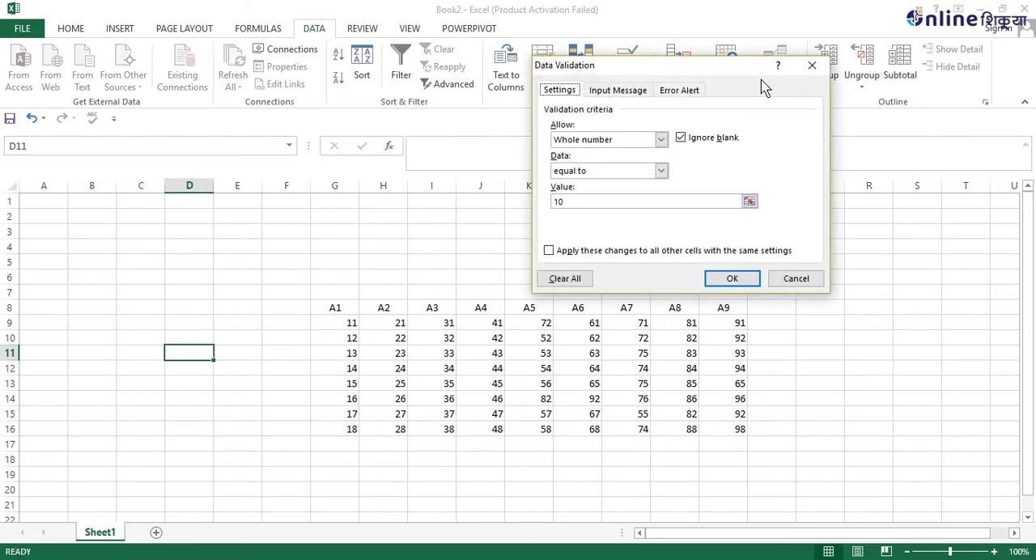
{"action": "left_click", "coordinate": [660, 139]}
{"action": "left_click", "coordinate": [570, 183]}
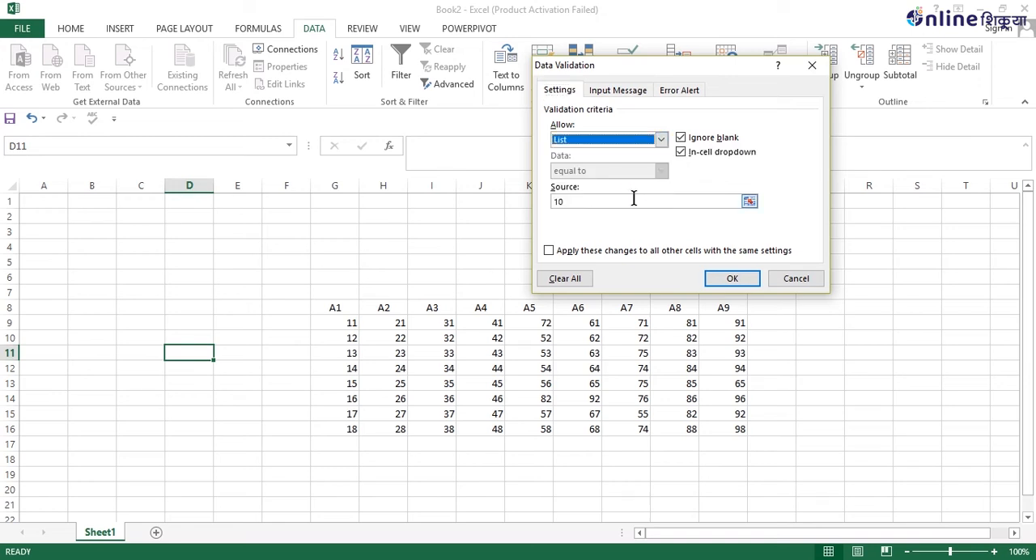
{"action": "left_click", "coordinate": [634, 201]}
{"action": "left_click_drag", "start_coordinate": [634, 201], "coordinate": [396, 204]}
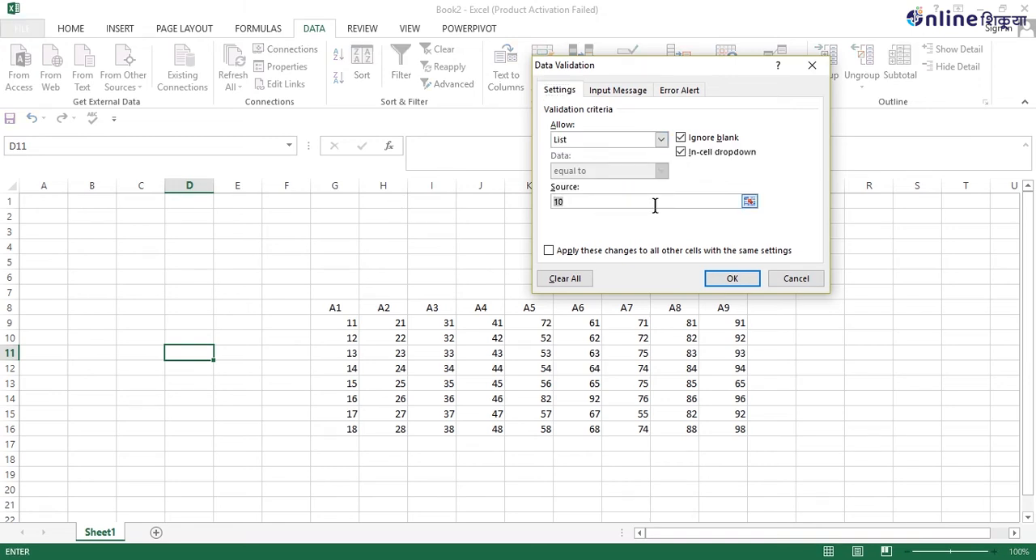
{"action": "left_click", "coordinate": [795, 280]}
Apply a list data validation rule to range C8:F20 with the source 10,20,30,40, extending validation to cells without it.
{"action": "left_click_drag", "start_coordinate": [141, 308], "coordinate": [283, 490]}
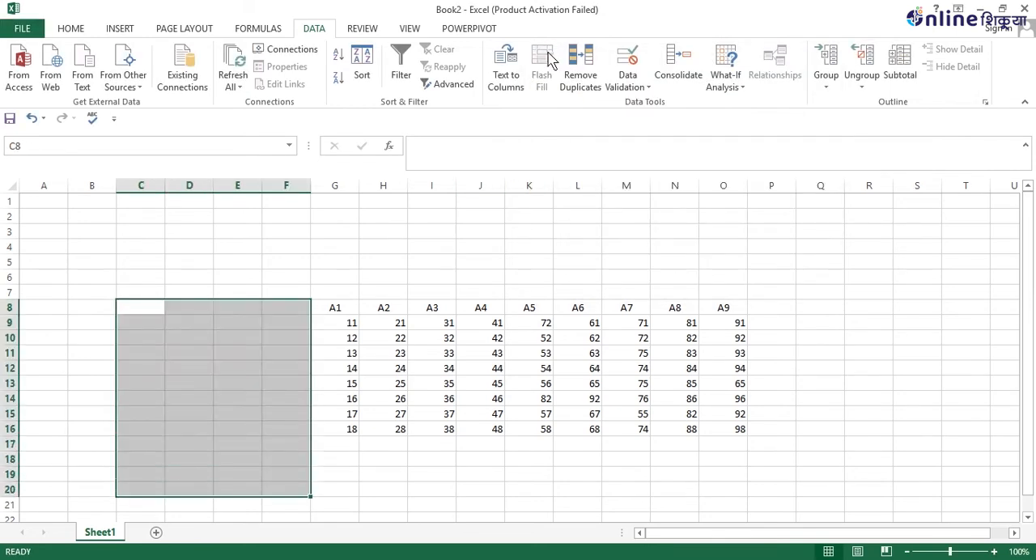
{"action": "left_click", "coordinate": [634, 87]}
{"action": "left_click", "coordinate": [642, 106]}
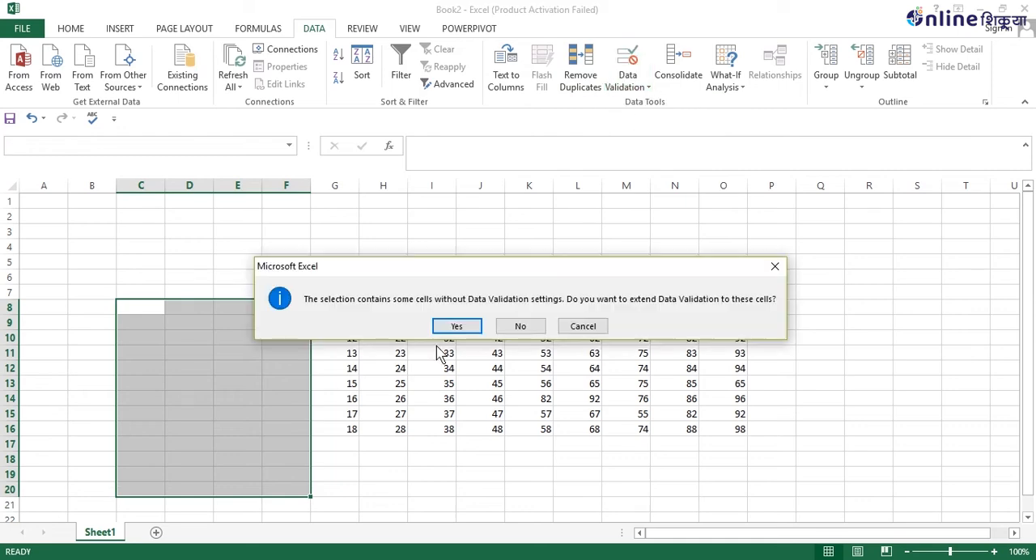
{"action": "left_click", "coordinate": [467, 328]}
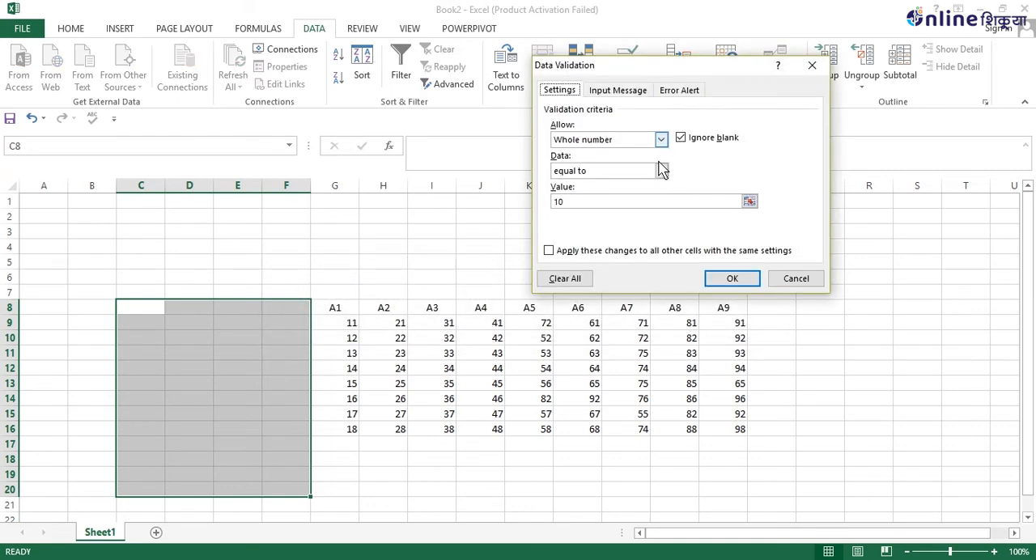
{"action": "left_click", "coordinate": [661, 139]}
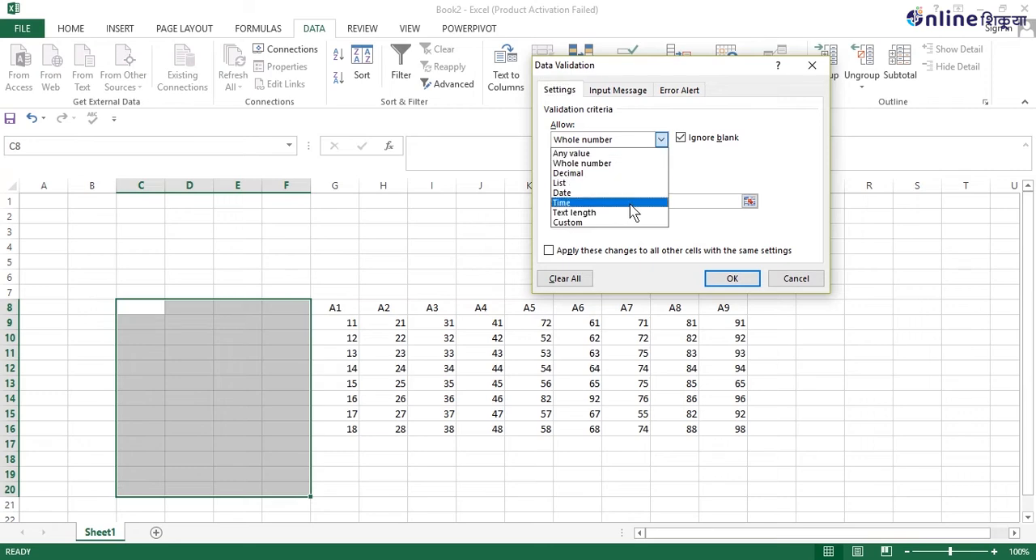
{"action": "left_click", "coordinate": [643, 182]}
{"action": "left_click", "coordinate": [632, 201]}
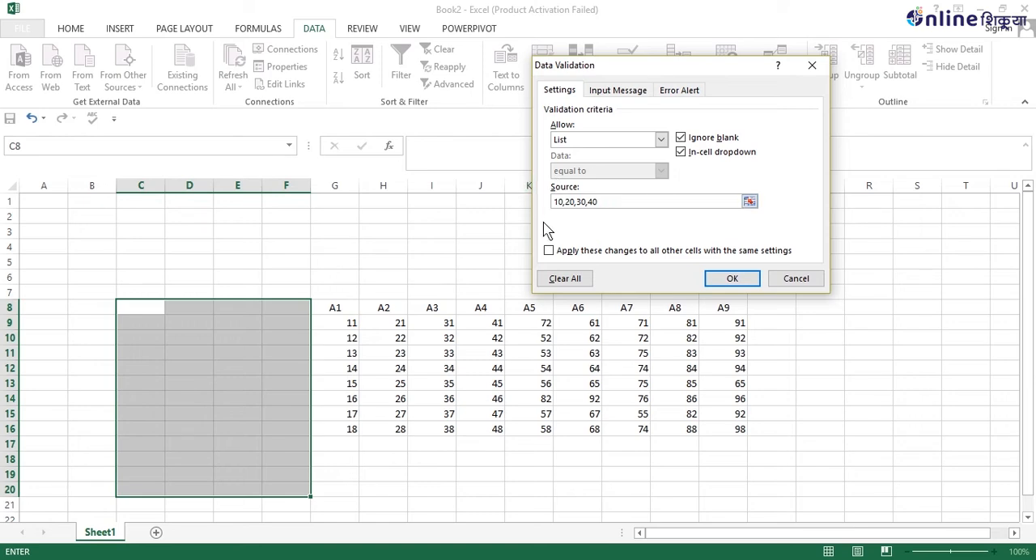
{"action": "left_click", "coordinate": [733, 278]}
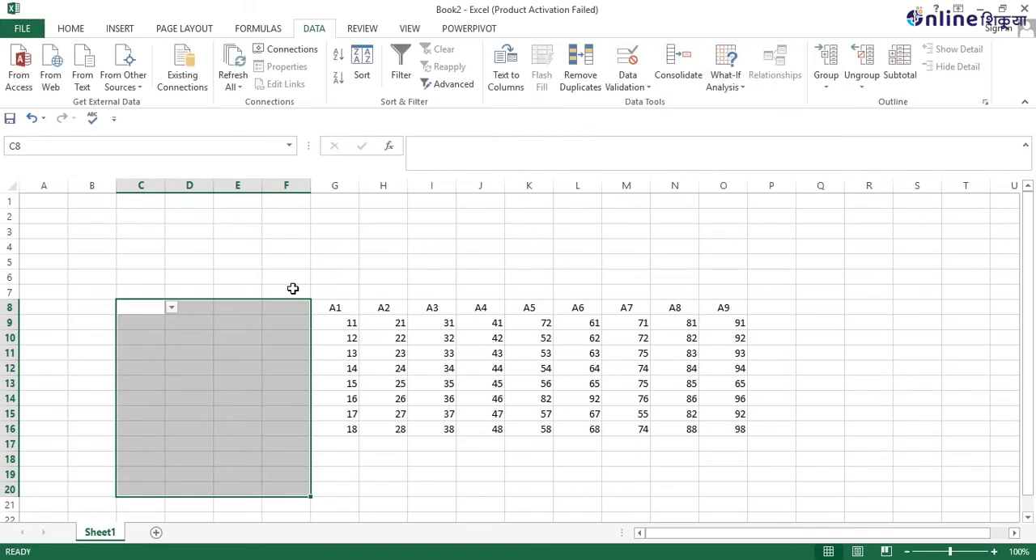
Choose 30 for cell C10 and 10 for cell C12 from their validation lists.
{"action": "left_click", "coordinate": [145, 326]}
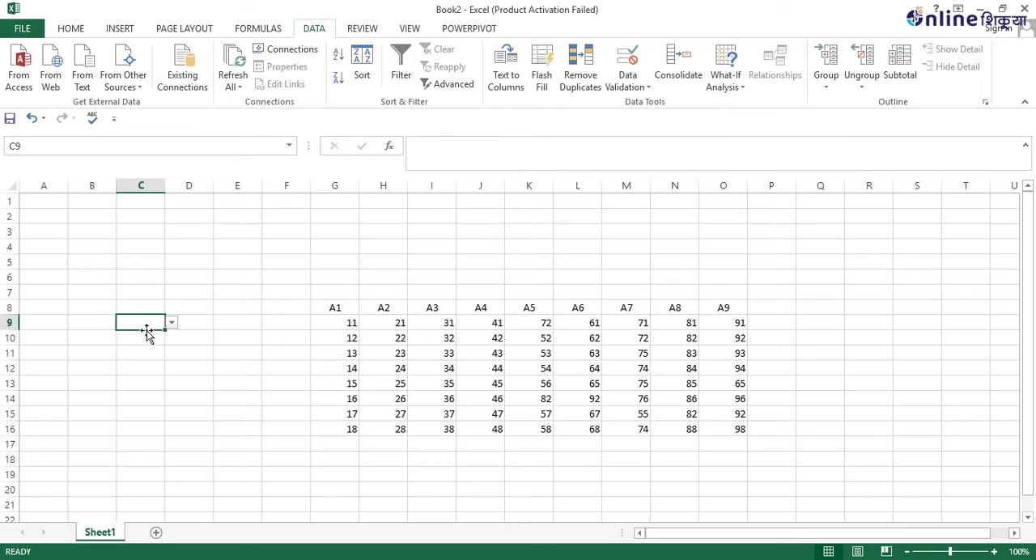
{"action": "left_click", "coordinate": [141, 334]}
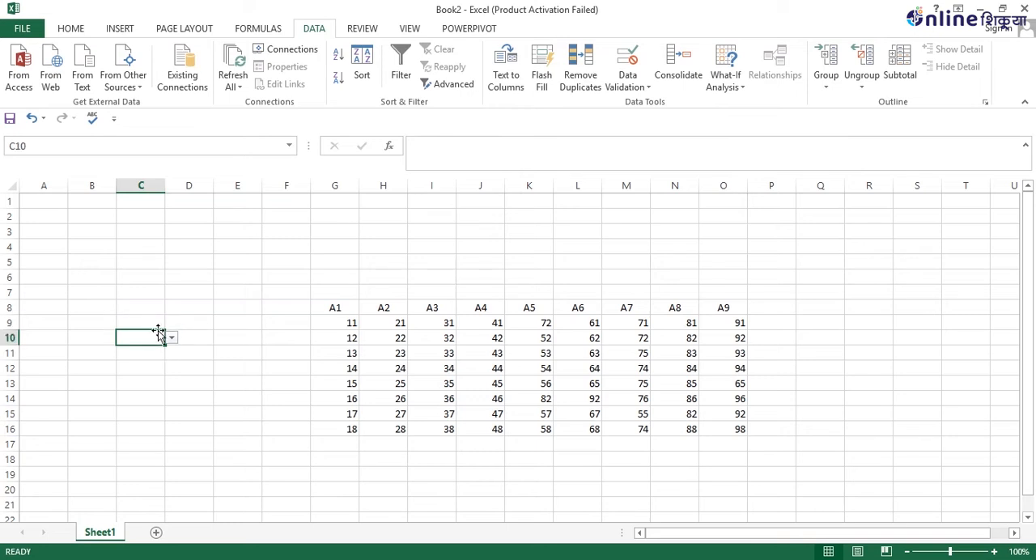
{"action": "left_click", "coordinate": [172, 337]}
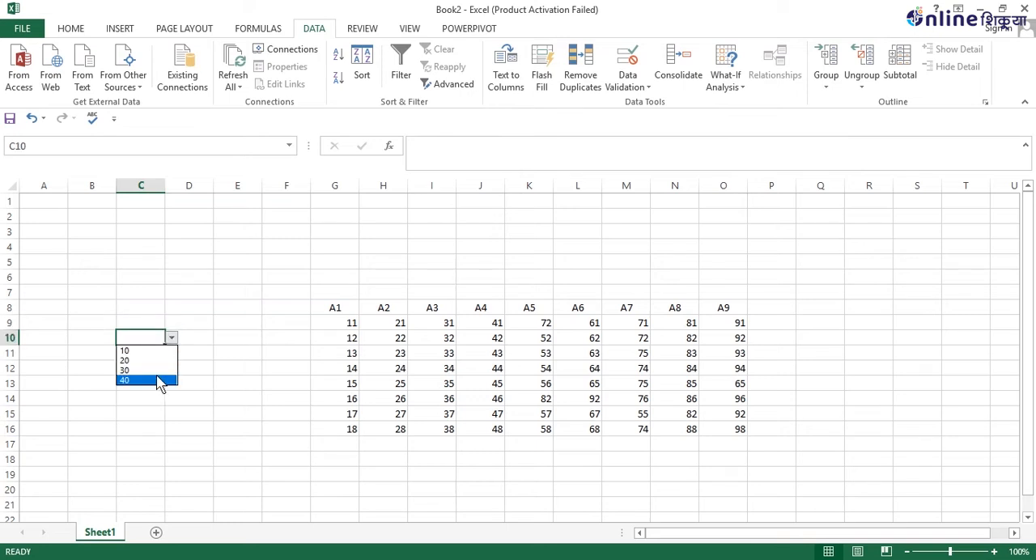
{"action": "left_click", "coordinate": [153, 371]}
{"action": "left_click", "coordinate": [144, 368]}
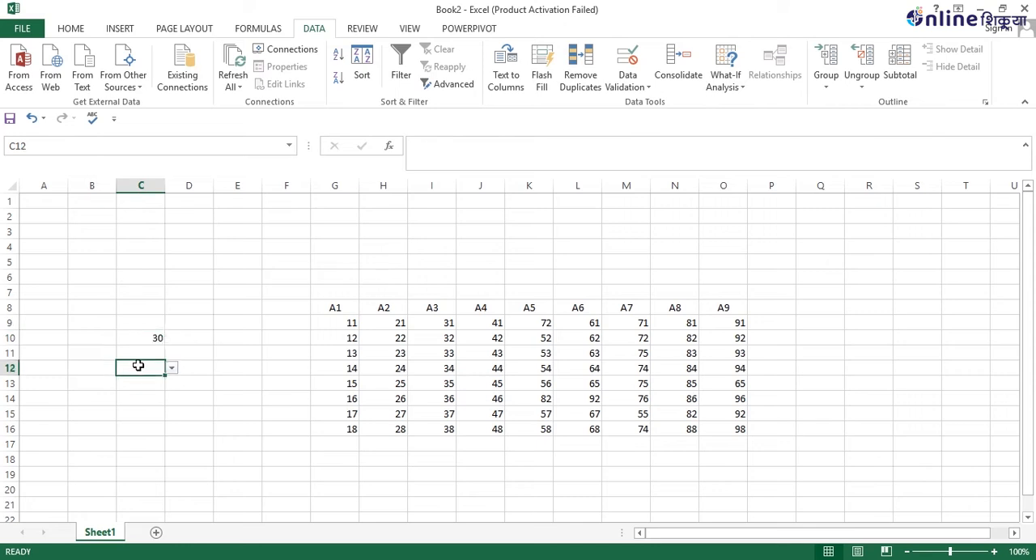
{"action": "left_click", "coordinate": [172, 368]}
{"action": "left_click", "coordinate": [143, 381]}
Choose 30 for cell C14 and 10 for cell C18 from their validation lists.
{"action": "left_click", "coordinate": [153, 399]}
{"action": "left_click", "coordinate": [172, 398]}
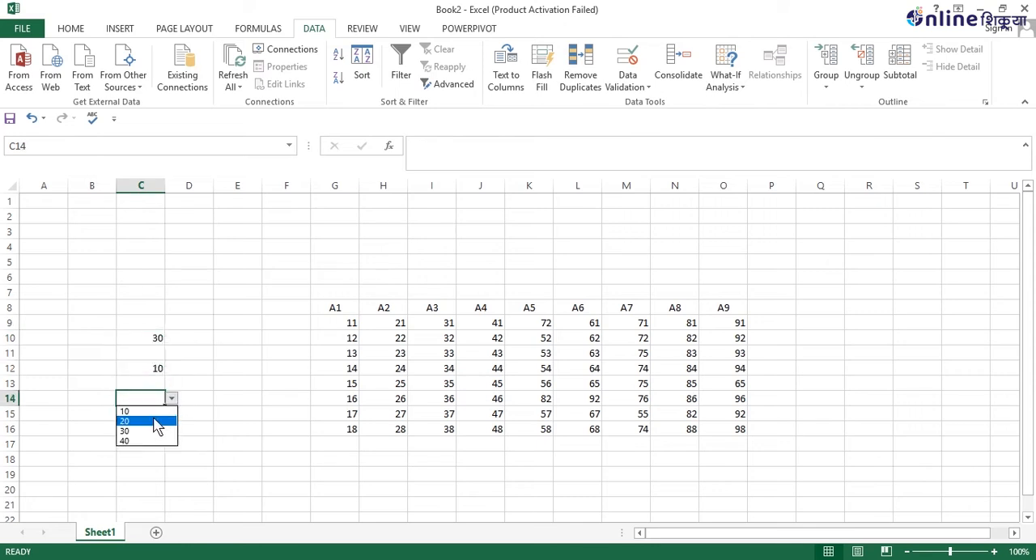
{"action": "left_click", "coordinate": [137, 427]}
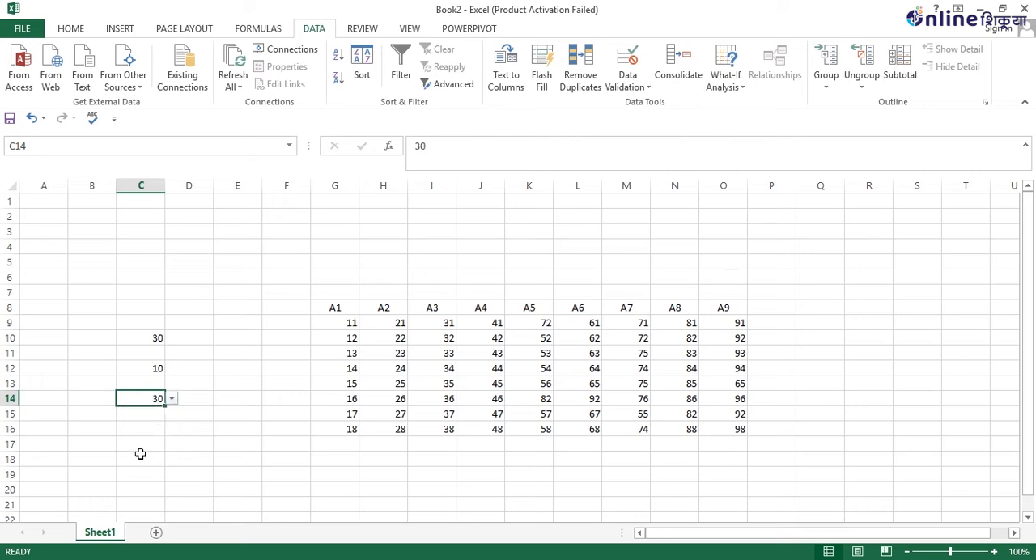
{"action": "left_click", "coordinate": [141, 458]}
{"action": "left_click", "coordinate": [171, 460]}
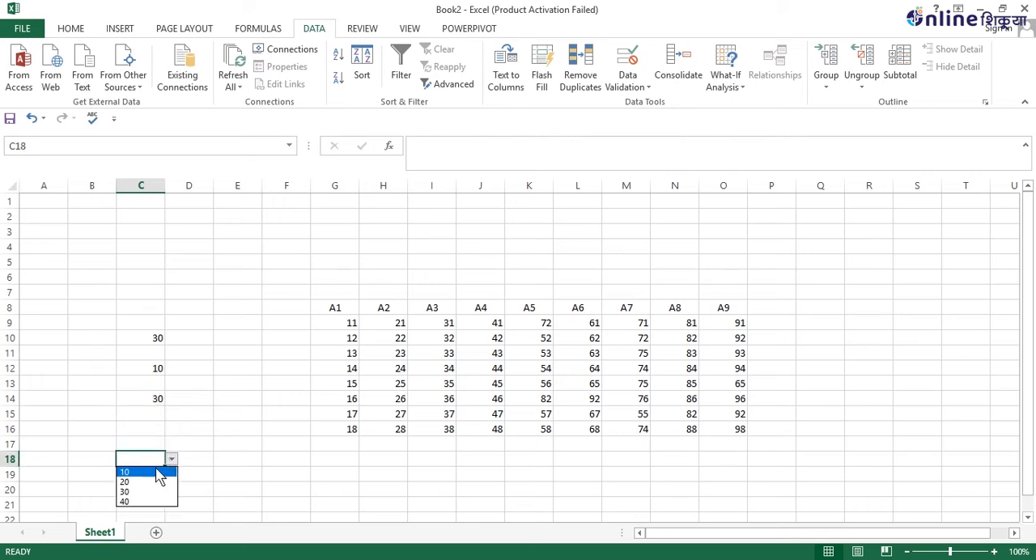
{"action": "left_click", "coordinate": [152, 472]}
{"action": "left_click", "coordinate": [135, 245]}
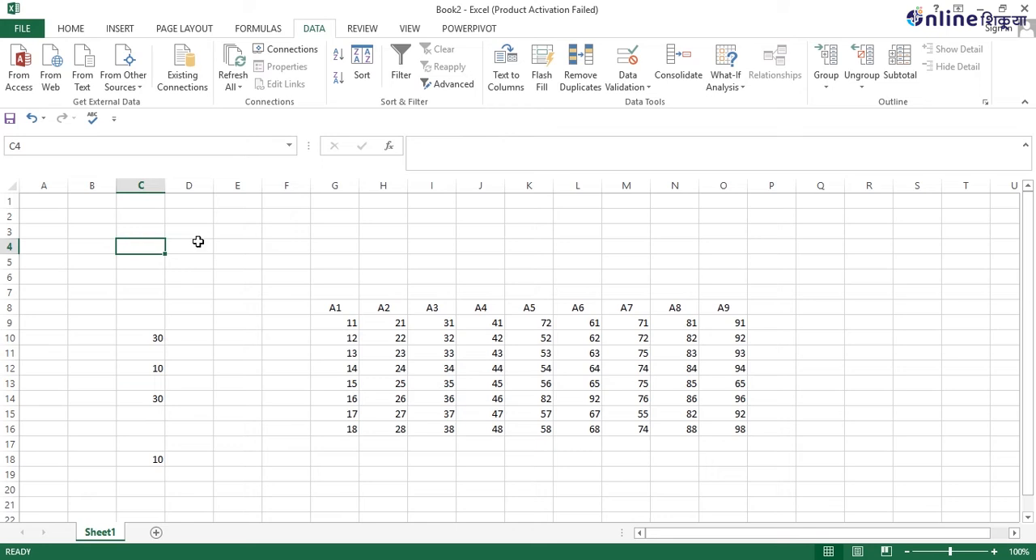
{"action": "left_click", "coordinate": [126, 304]}
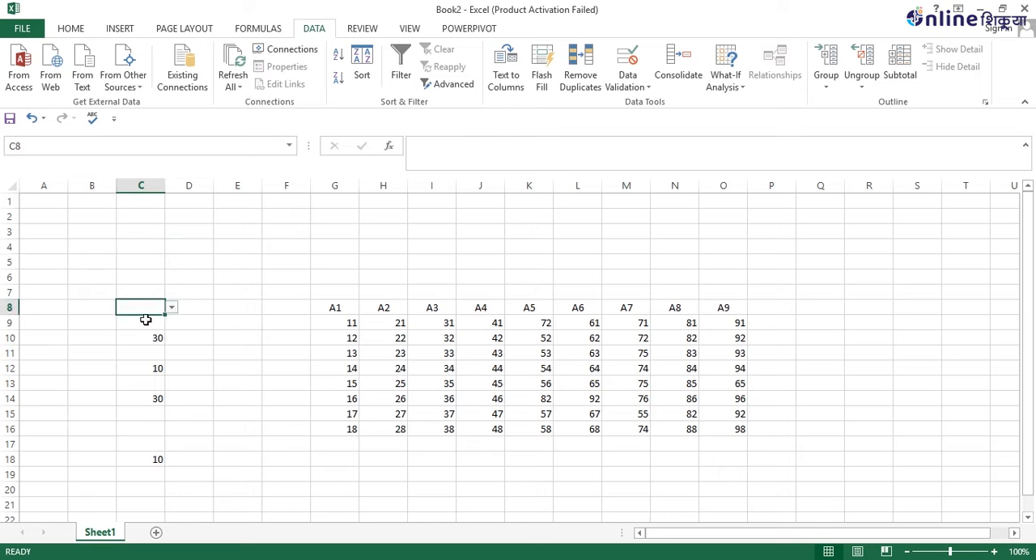
{"action": "left_click", "coordinate": [145, 320]}
{"action": "left_click", "coordinate": [144, 292]}
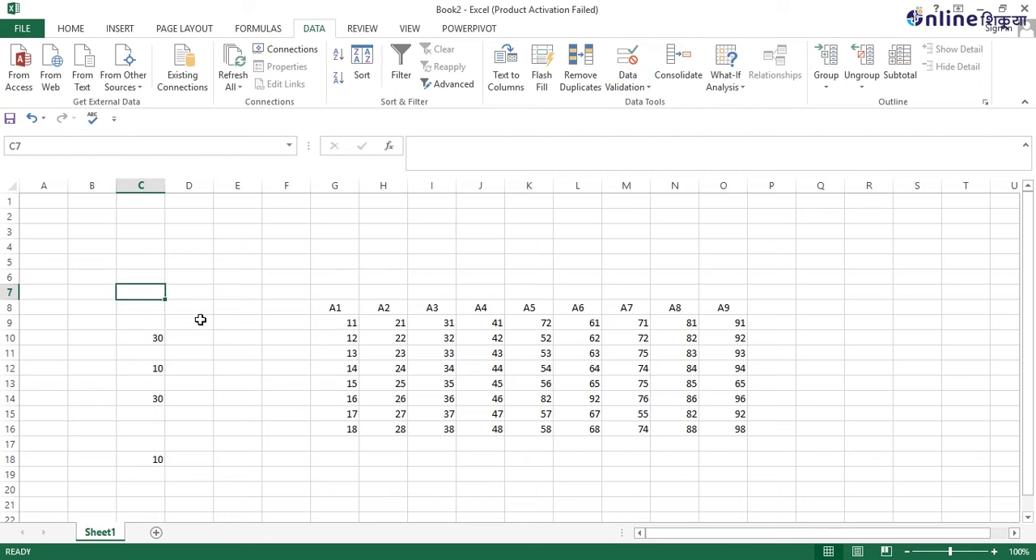
{"action": "left_click_drag", "start_coordinate": [201, 322], "coordinate": [276, 429]}
{"action": "left_click_drag", "start_coordinate": [252, 488], "coordinate": [351, 490]}
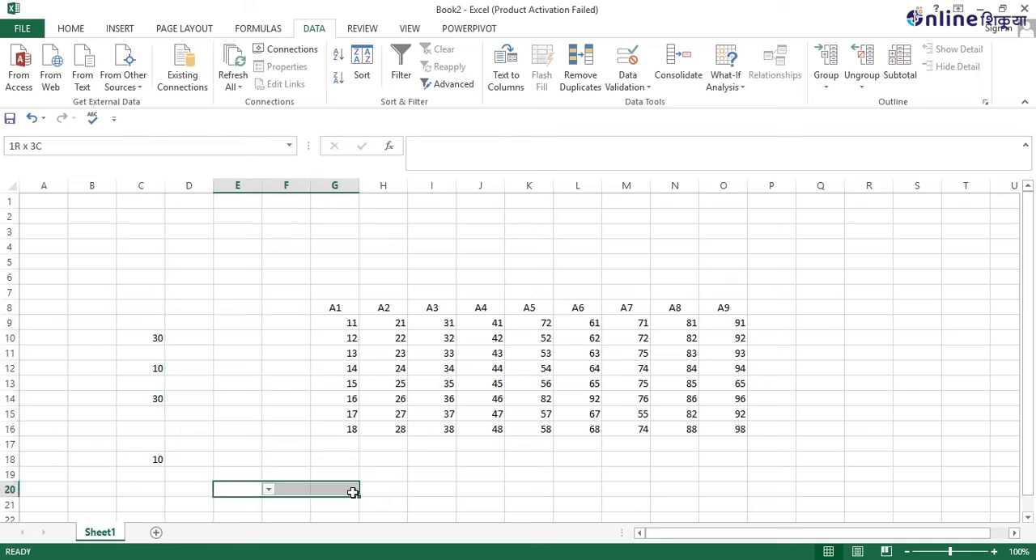
Apply a data validation rule to range I19:L23 that only allows a text length equal to 10.
{"action": "left_click_drag", "start_coordinate": [437, 476], "coordinate": [573, 494]}
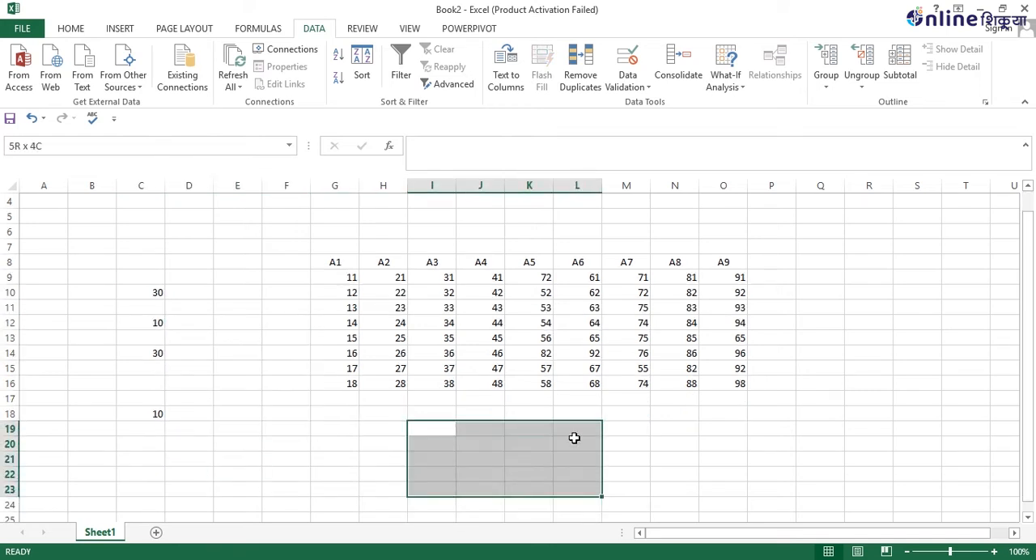
{"action": "left_click", "coordinate": [636, 93]}
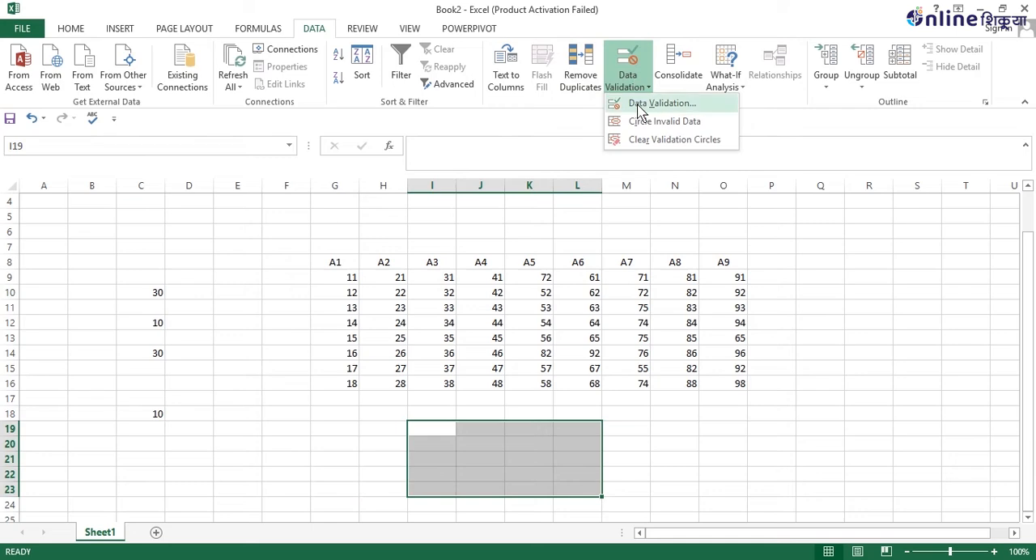
{"action": "left_click", "coordinate": [639, 103]}
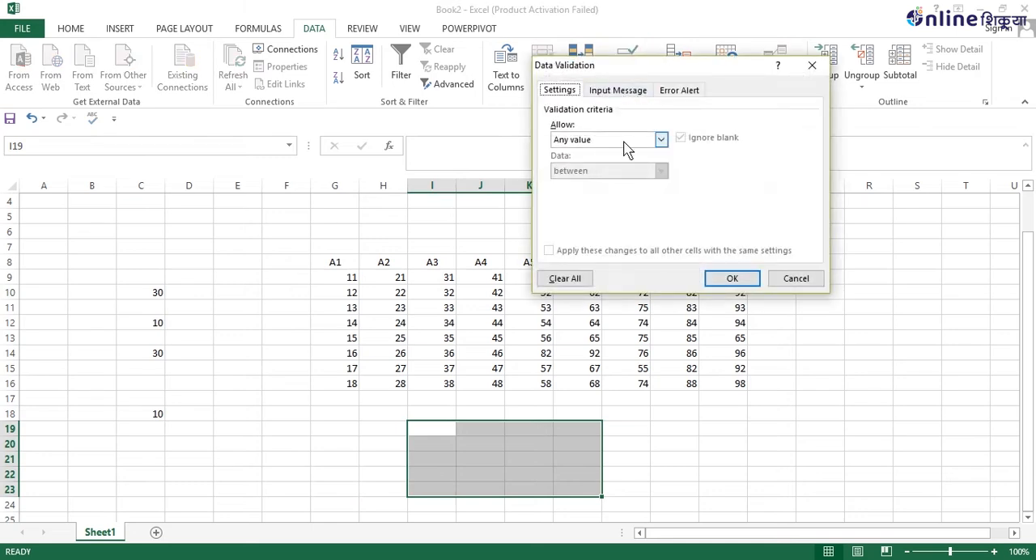
{"action": "left_click", "coordinate": [660, 140]}
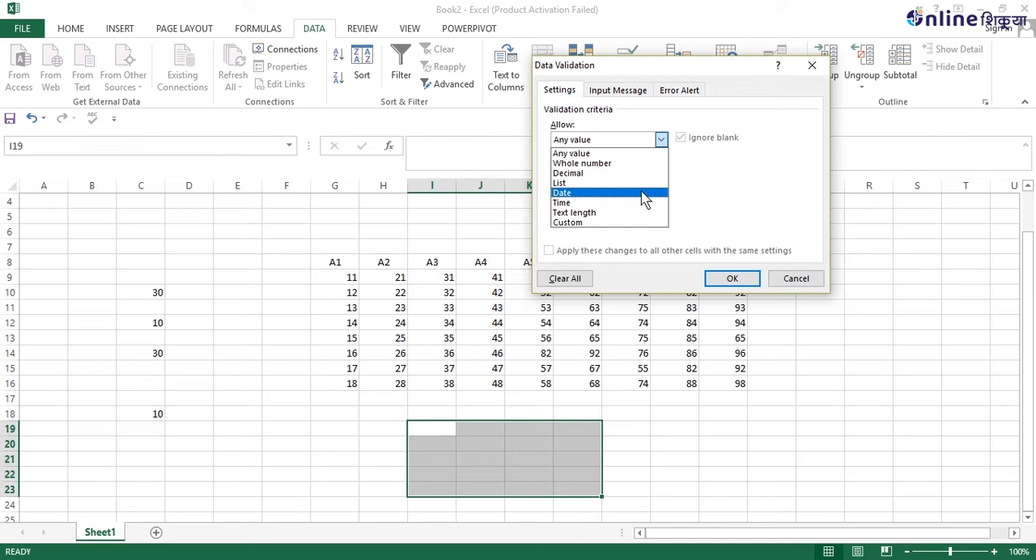
{"action": "left_click", "coordinate": [646, 213]}
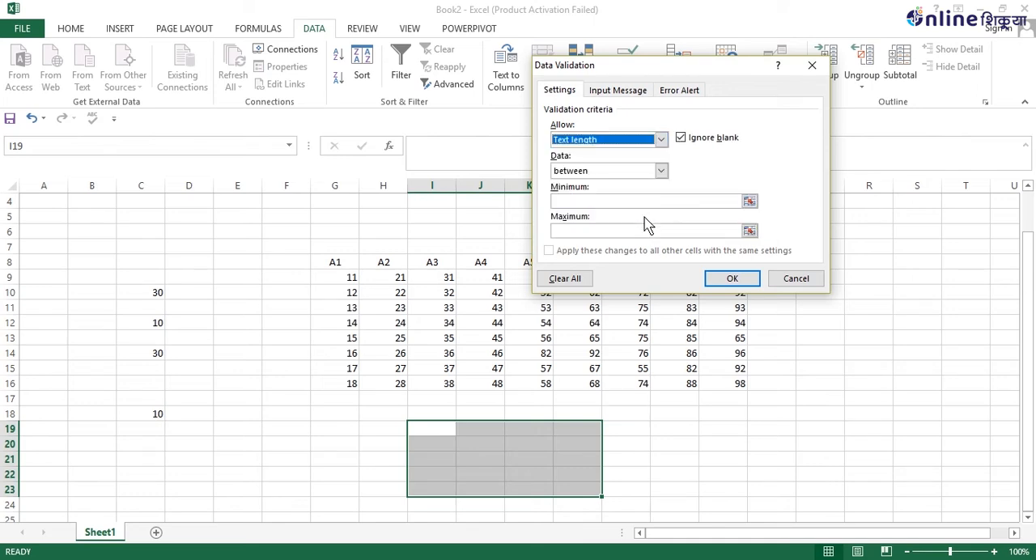
{"action": "left_click", "coordinate": [662, 170]}
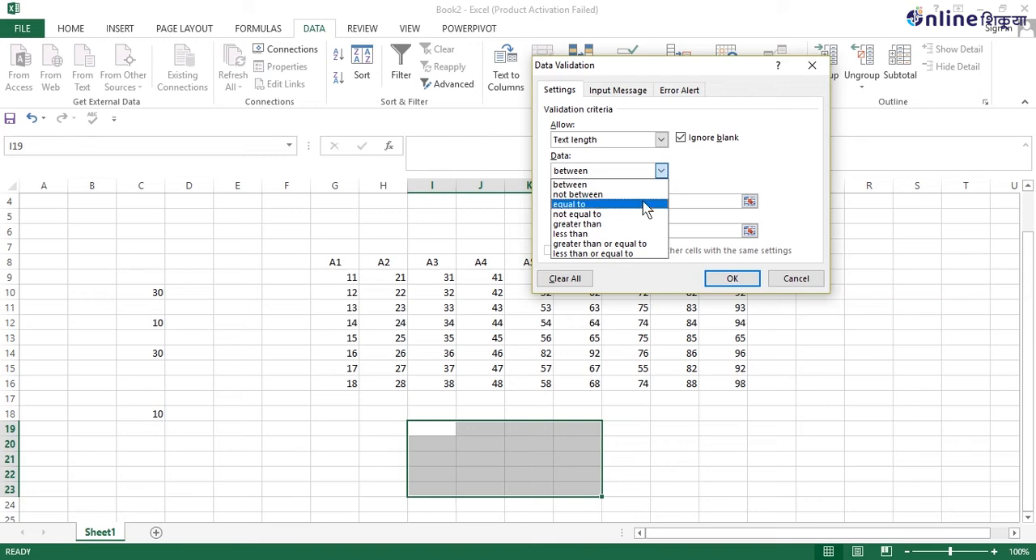
{"action": "left_click", "coordinate": [645, 207]}
{"action": "left_click", "coordinate": [661, 173]}
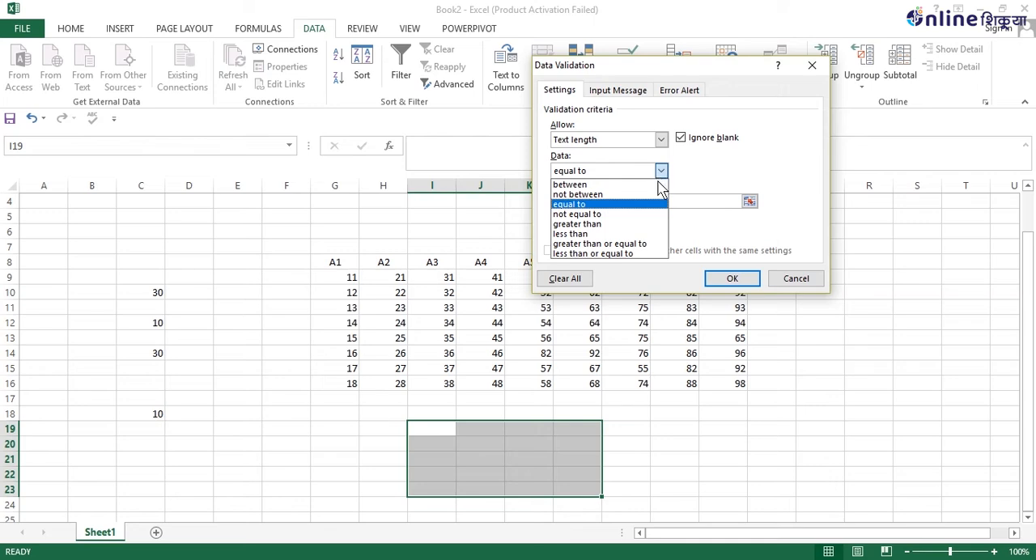
{"action": "left_click", "coordinate": [654, 209]}
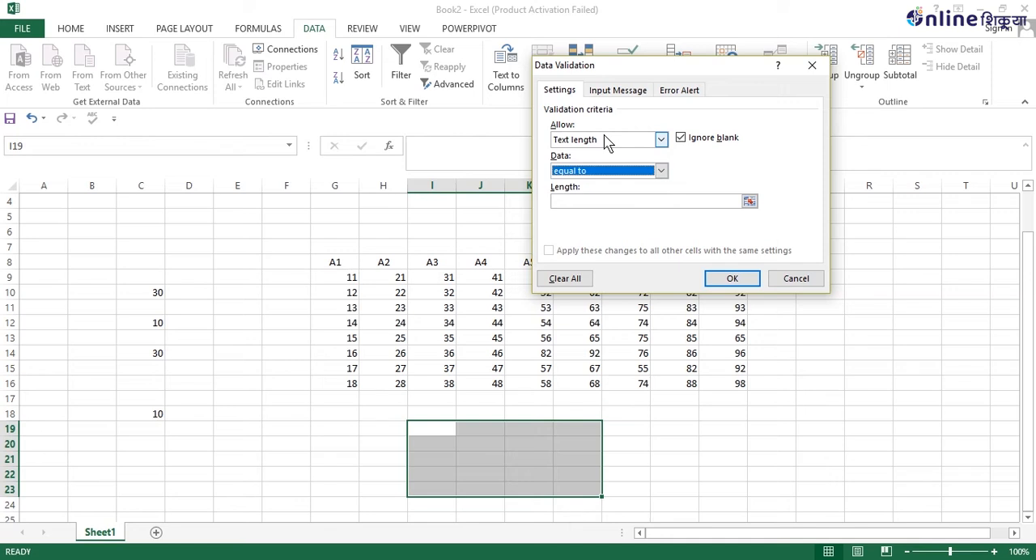
{"action": "left_click", "coordinate": [595, 202]}
{"action": "type", "text": "10"}
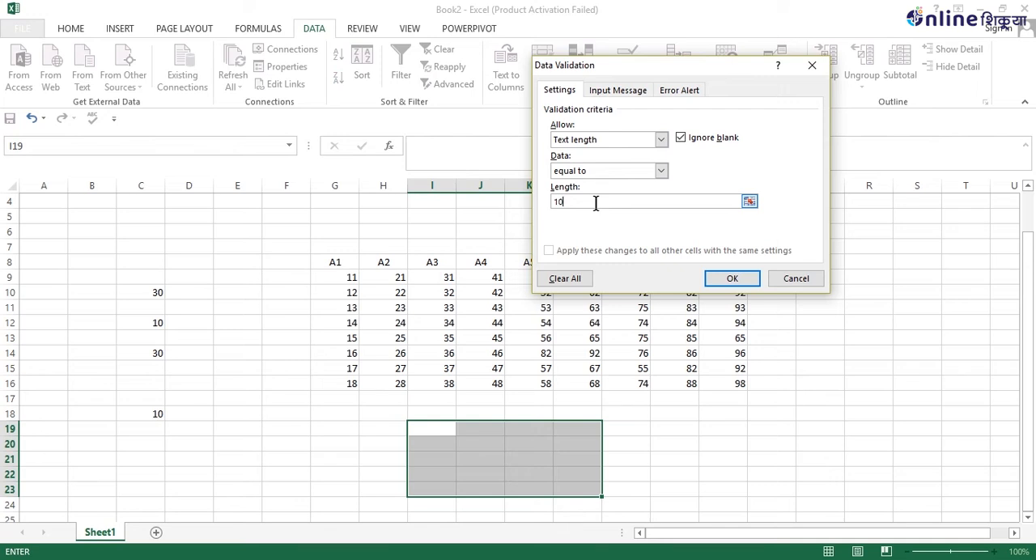
{"action": "key", "text": "Return"}
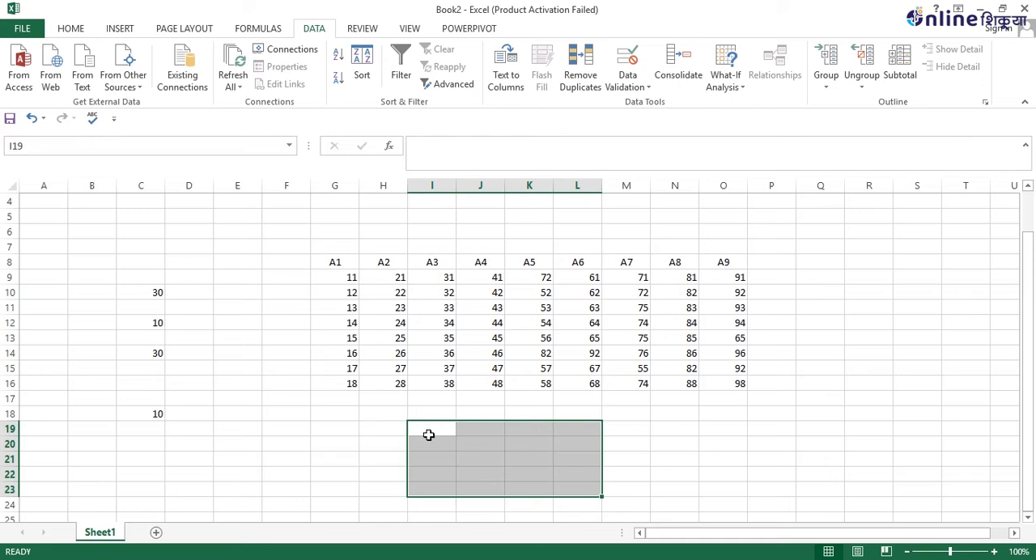
{"action": "left_click", "coordinate": [429, 436]}
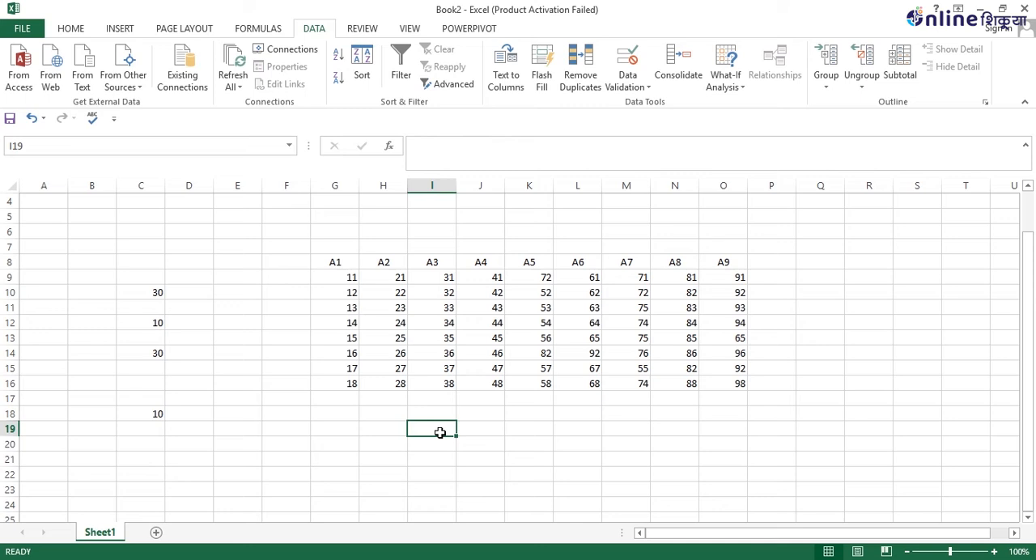
{"action": "type", "text": "12"}
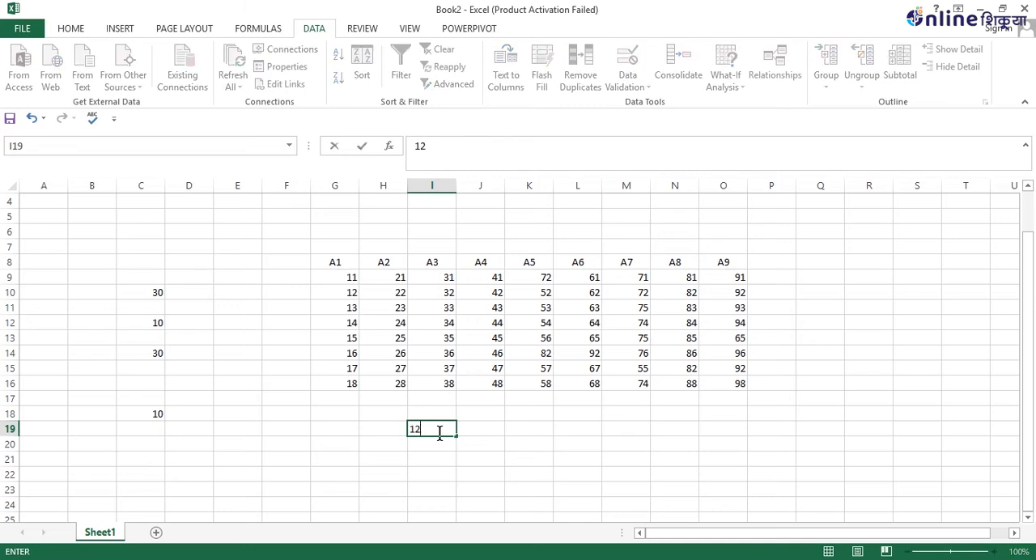
{"action": "type", "text": "34567891"}
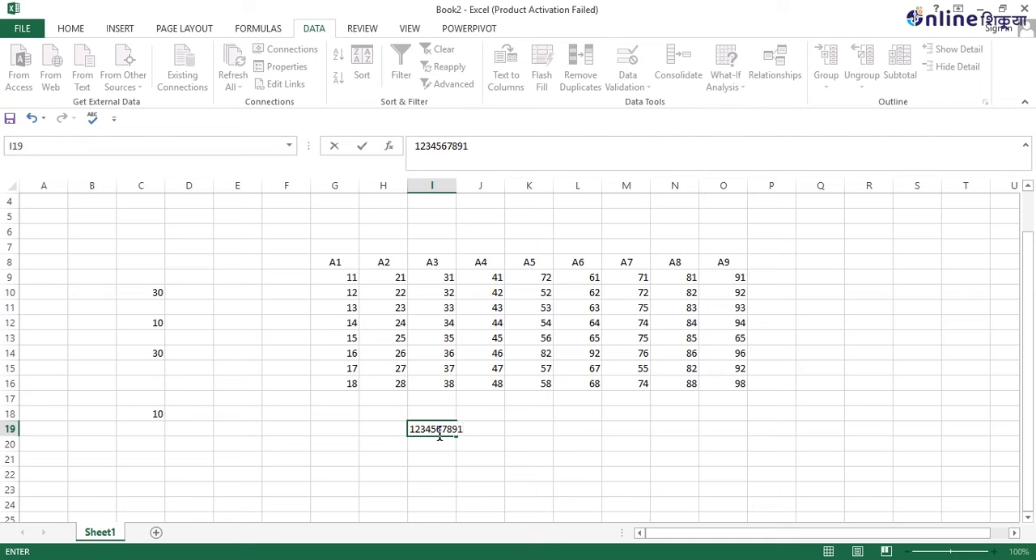
{"action": "key", "text": "Return"}
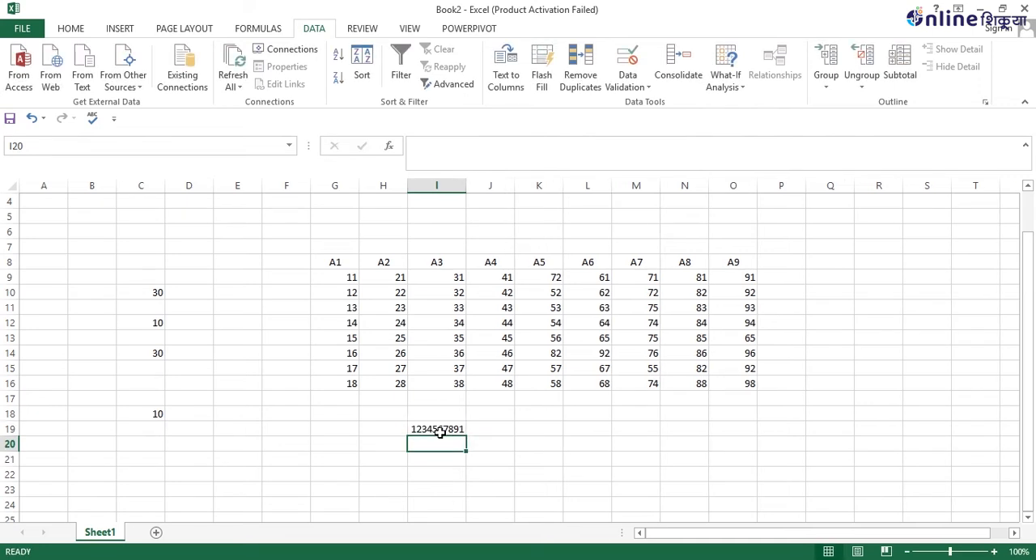
{"action": "type", "text": "1"}
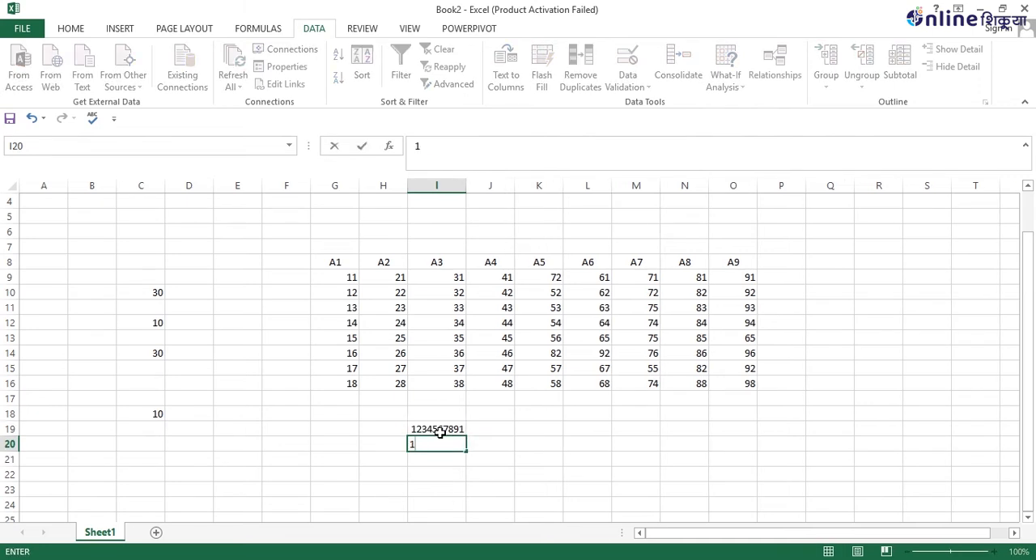
{"action": "type", "text": "2345678912"}
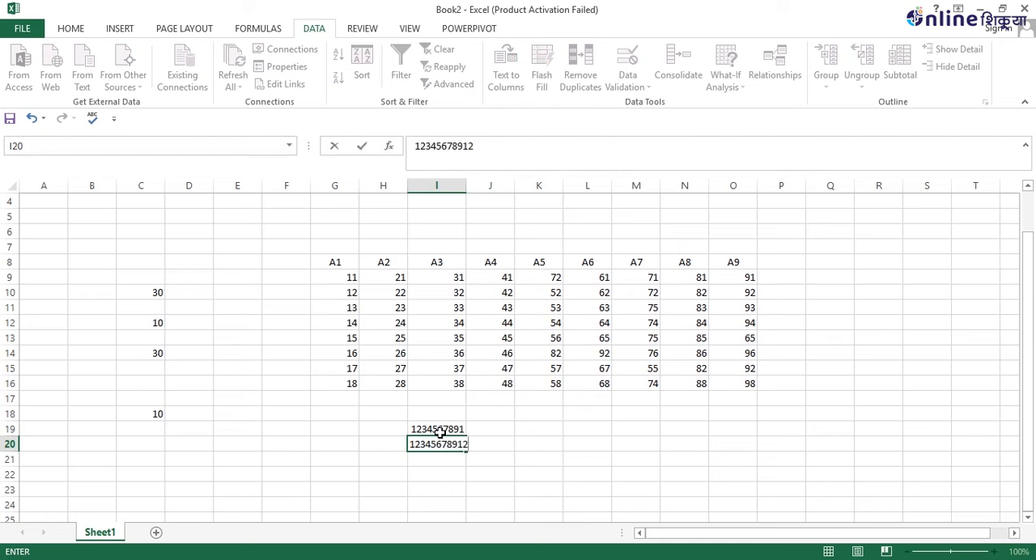
{"action": "key", "text": "Return"}
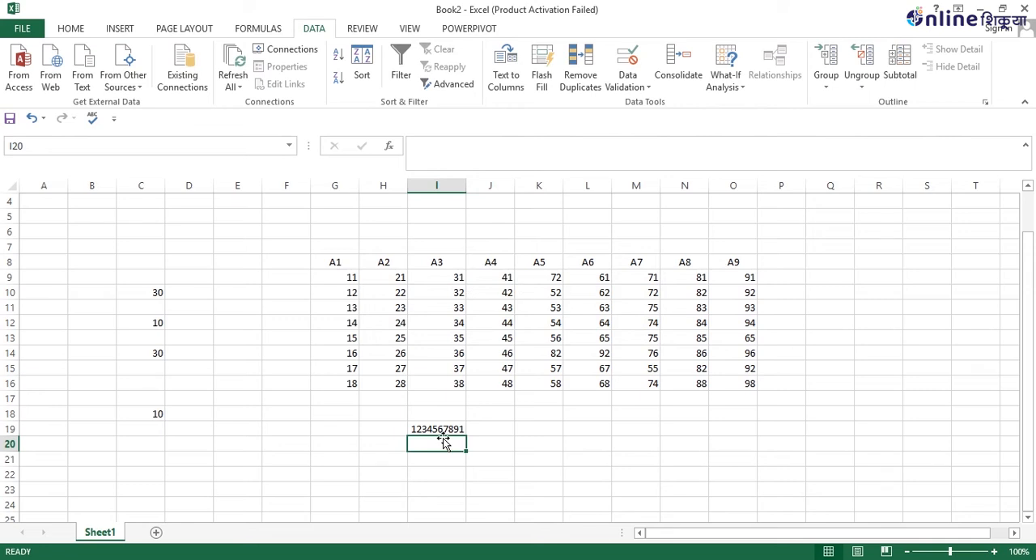
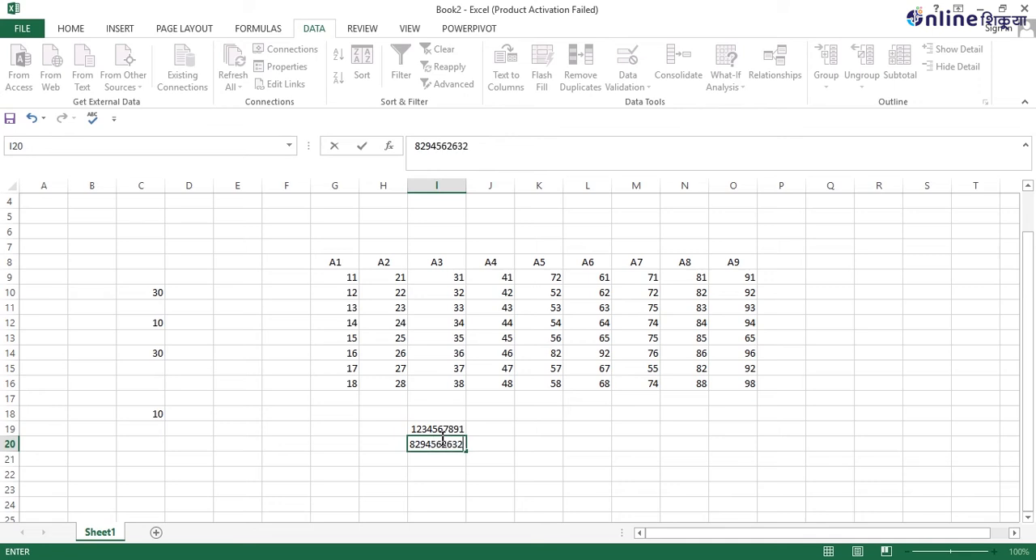
{"action": "key", "text": "Return"}
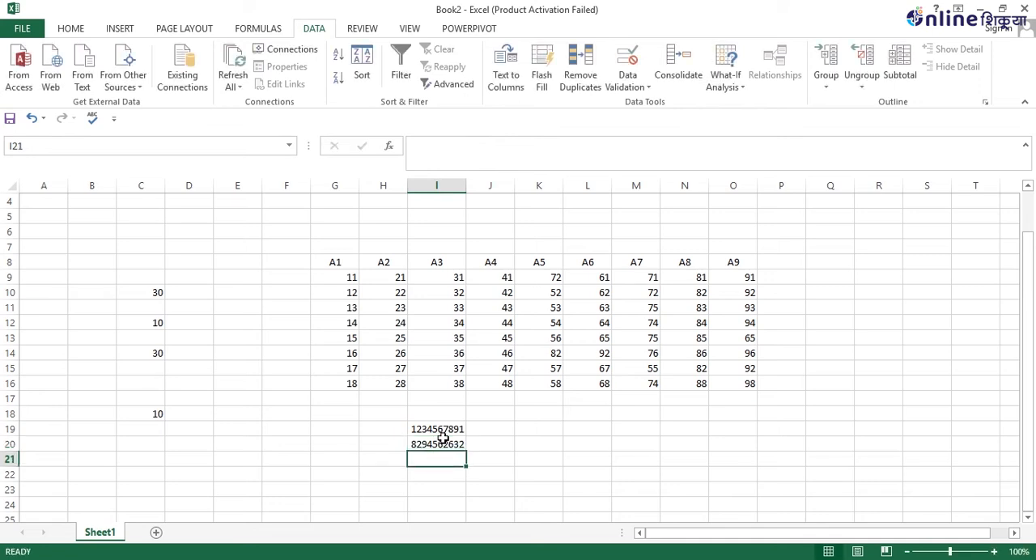
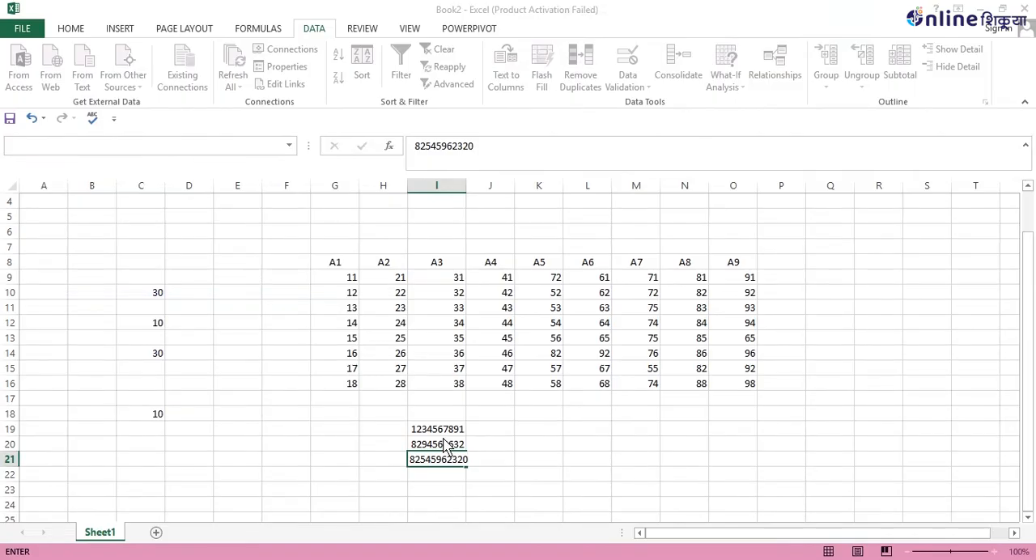
{"action": "key", "text": "Return"}
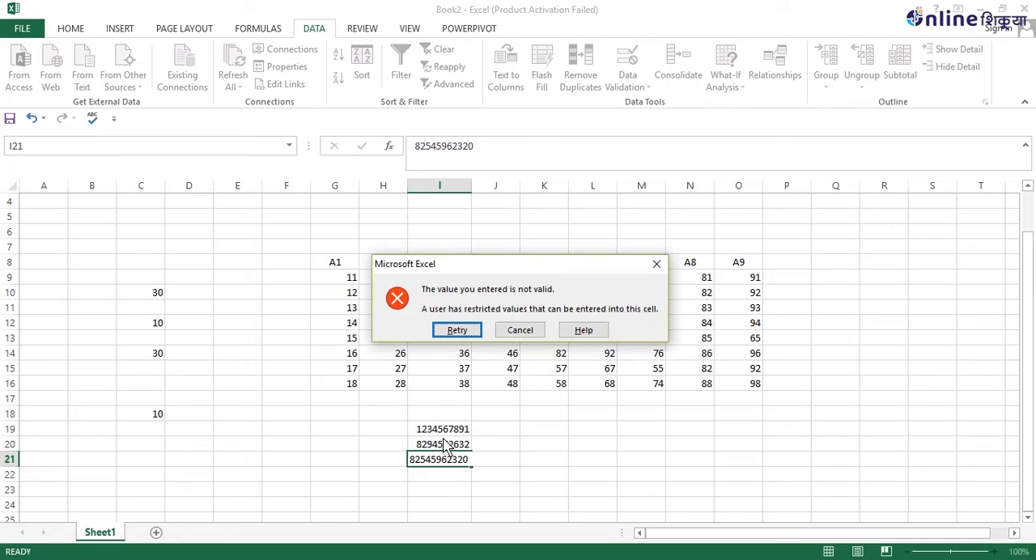
{"action": "left_click", "coordinate": [522, 333]}
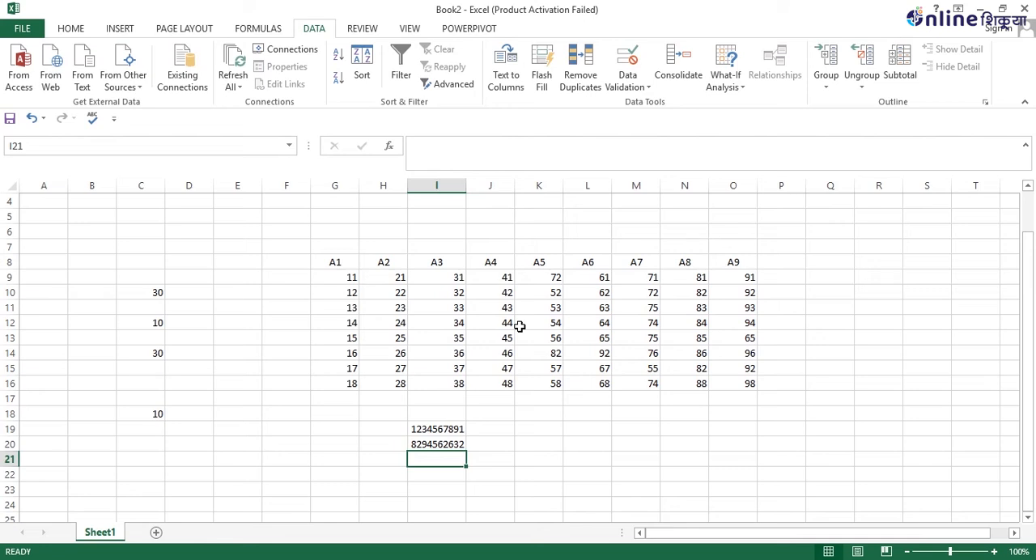
Try to enter the short value 584 in cell I21, and cancel the entry.
{"action": "type", "text": "584"}
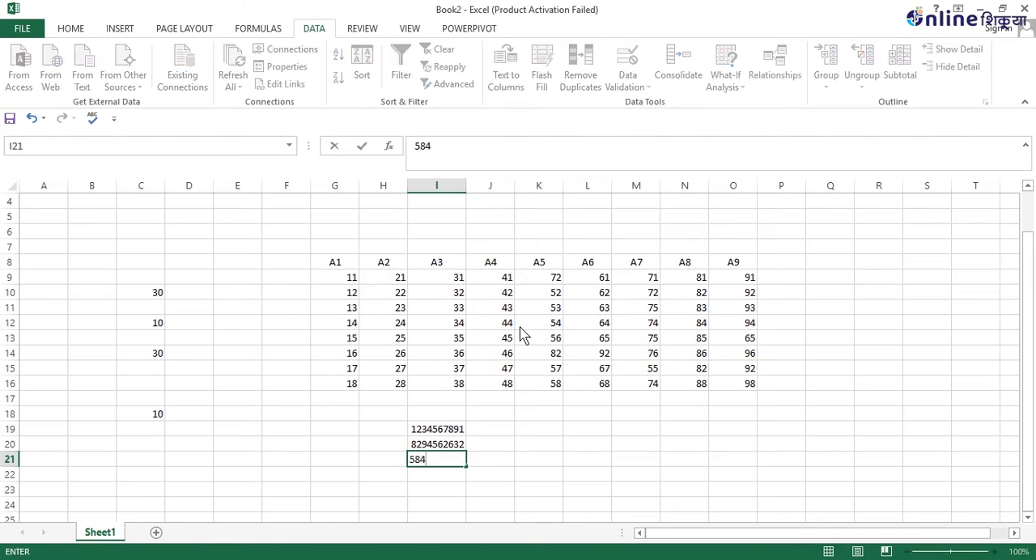
{"action": "key", "text": "Return"}
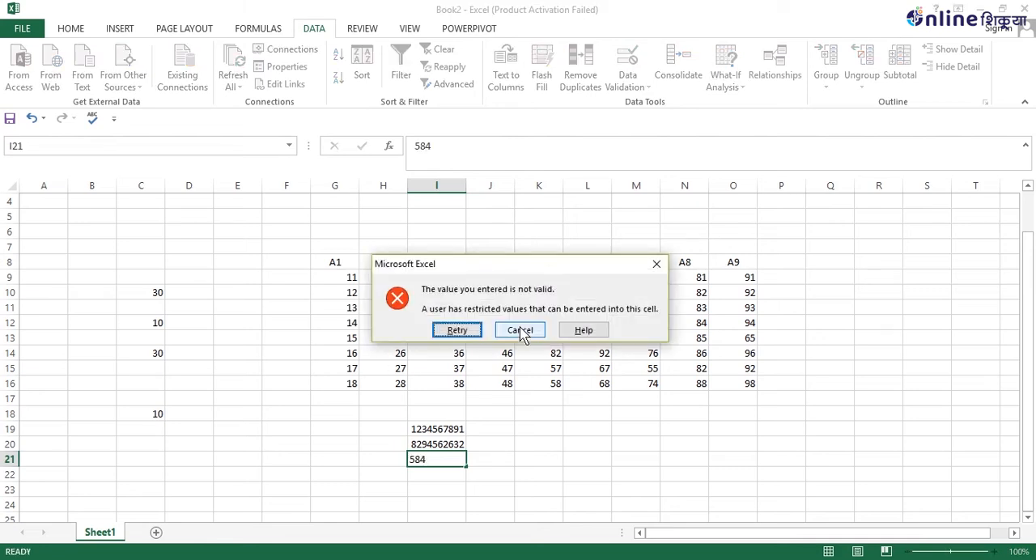
{"action": "left_click", "coordinate": [521, 331]}
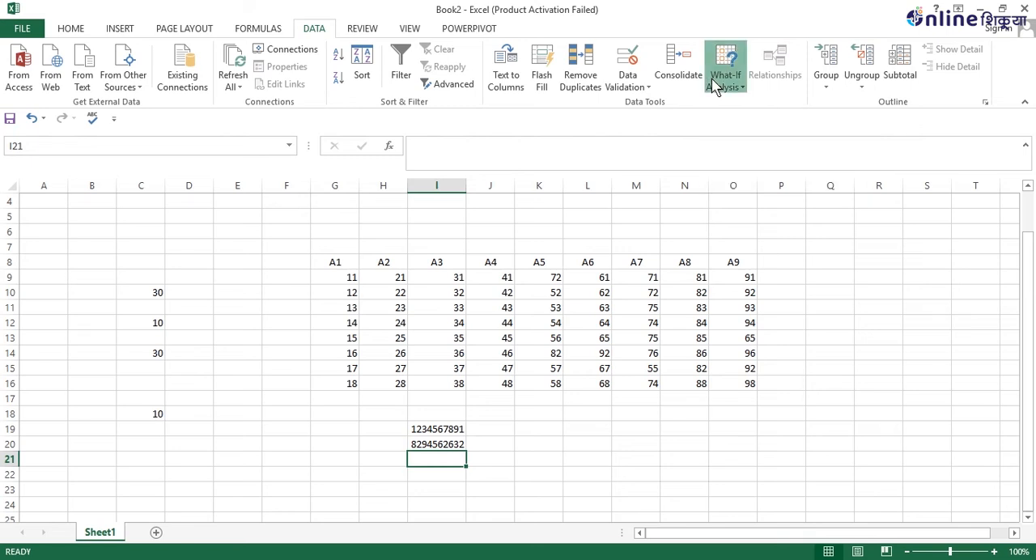
{"action": "left_click", "coordinate": [717, 85]}
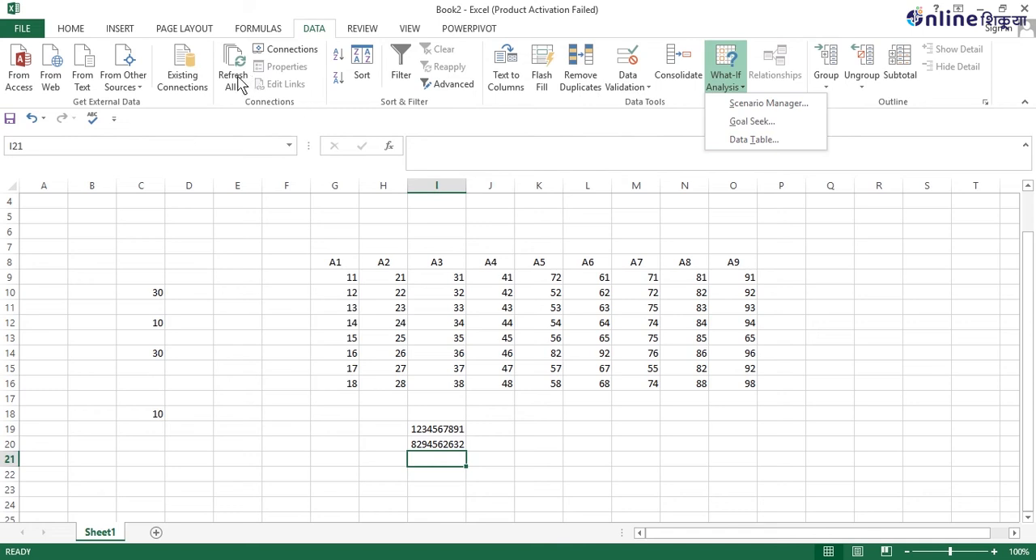
{"action": "left_click", "coordinate": [892, 111]}
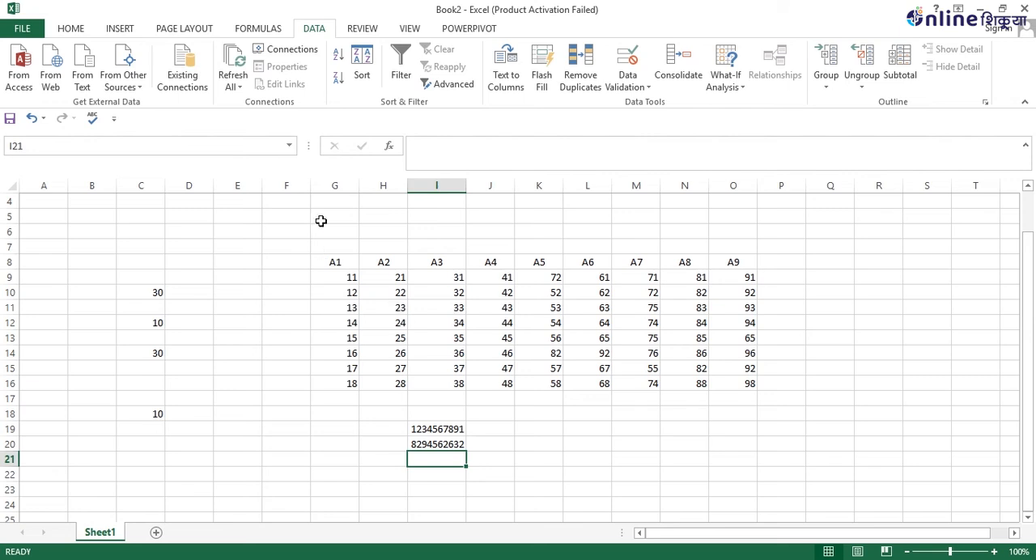
Group the selected range G6:J17 by rows.
{"action": "left_click_drag", "start_coordinate": [330, 228], "coordinate": [515, 405]}
{"action": "left_click", "coordinate": [830, 90]}
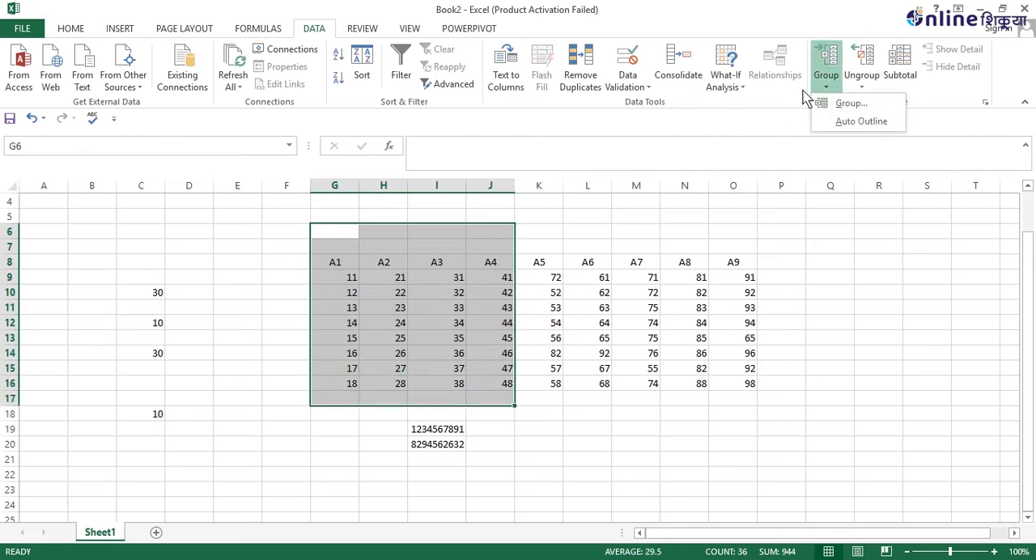
{"action": "left_click", "coordinate": [838, 108]}
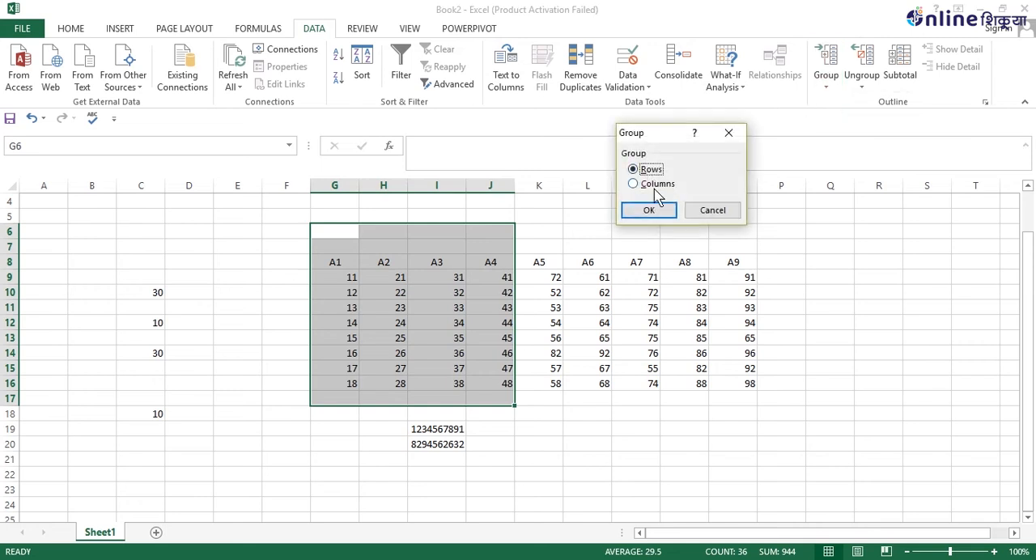
{"action": "left_click", "coordinate": [648, 212]}
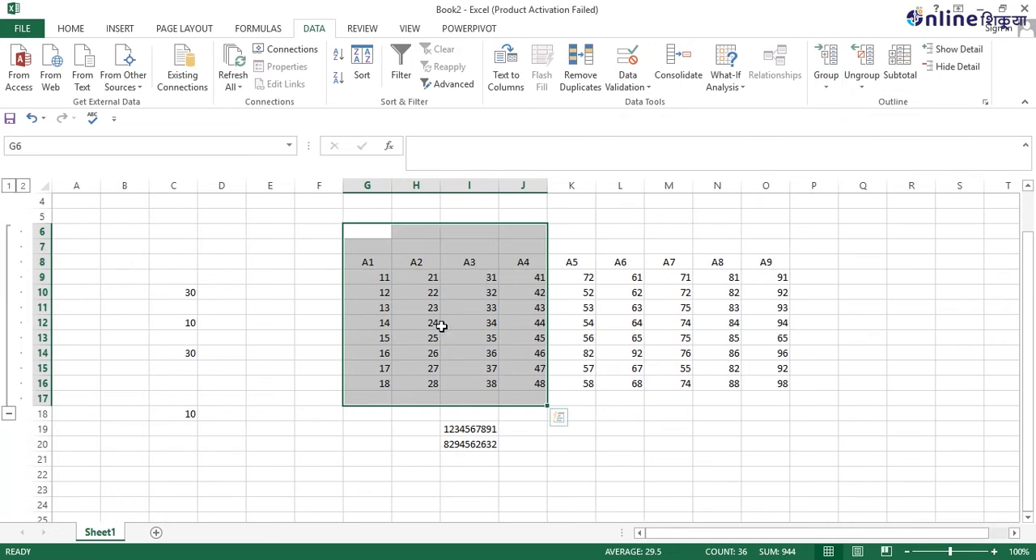
Collapse and expand the group of rows 6 to 17, and undo everything back through the row grouping.
{"action": "left_click", "coordinate": [8, 413]}
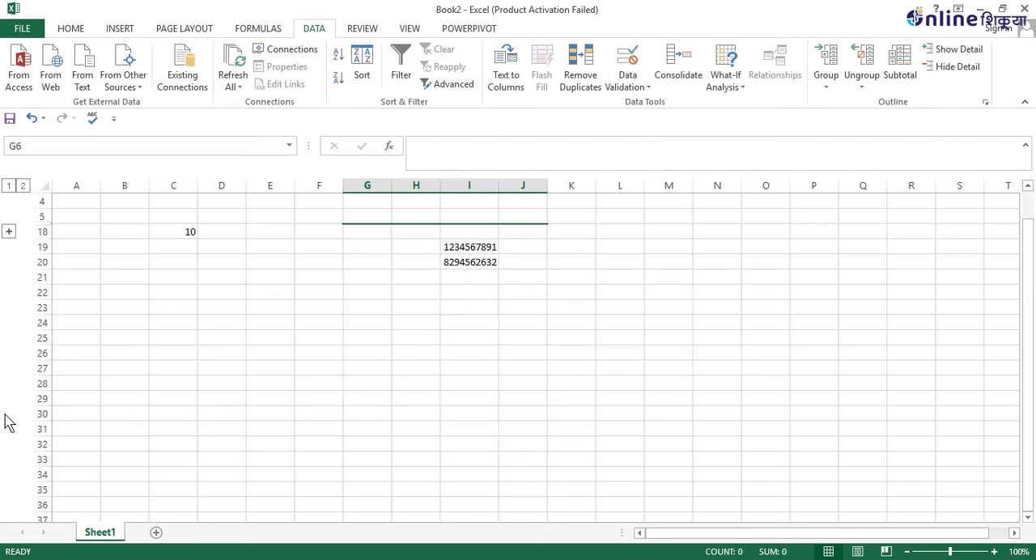
{"action": "left_click", "coordinate": [8, 232]}
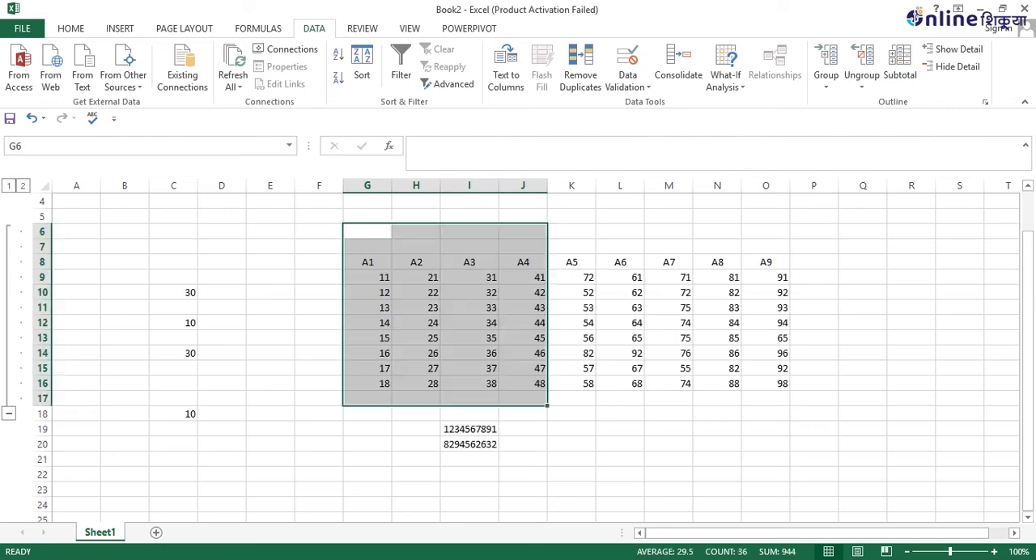
{"action": "left_click", "coordinate": [44, 118]}
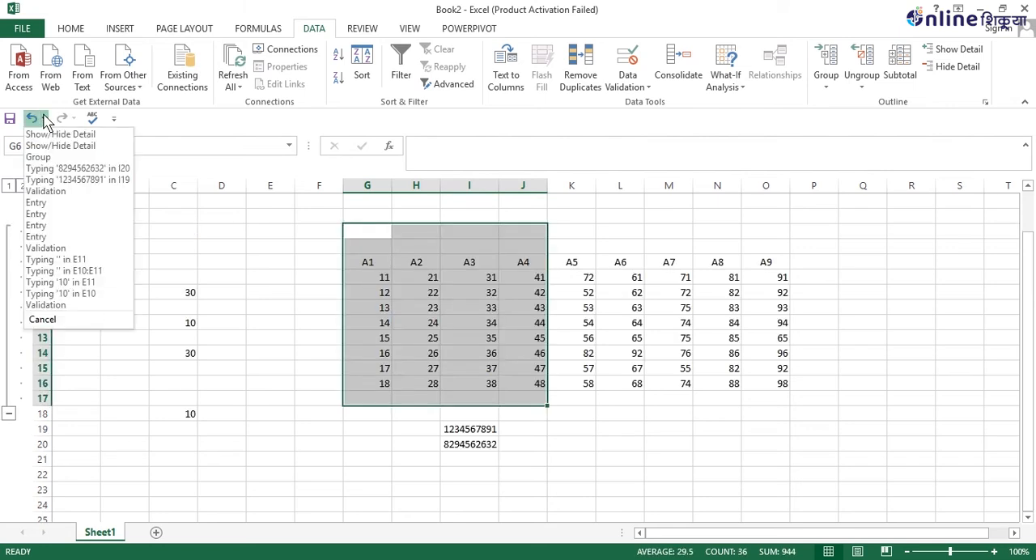
{"action": "left_click", "coordinate": [49, 158]}
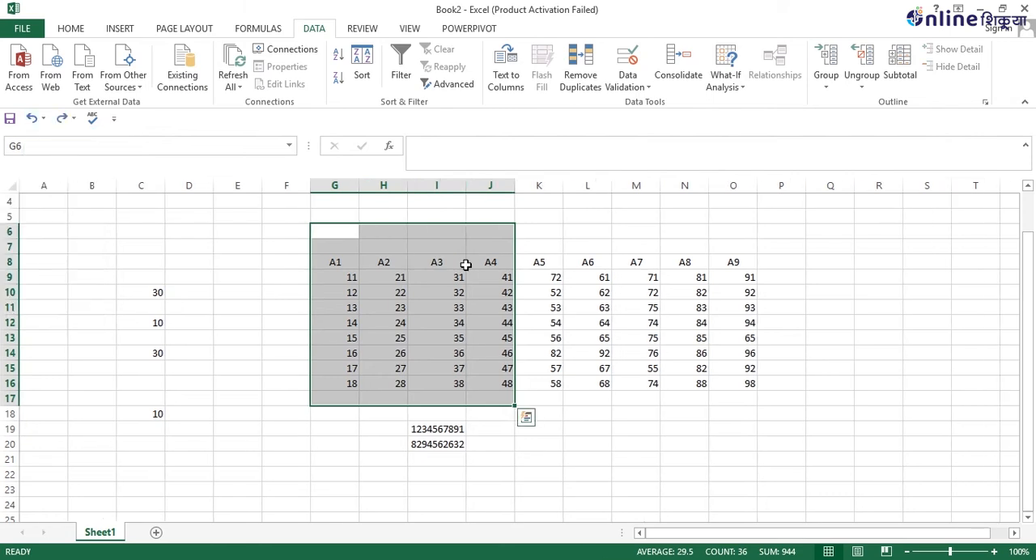
Group the selected range G6:J17 by columns, and collapse and expand the group of columns G to J.
{"action": "left_click", "coordinate": [827, 81]}
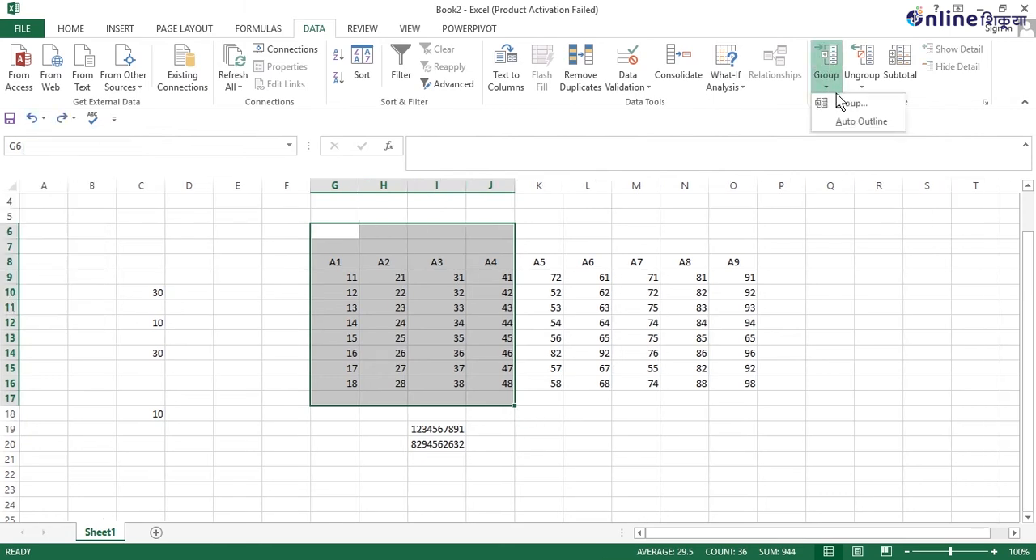
{"action": "left_click", "coordinate": [850, 103]}
{"action": "left_click", "coordinate": [659, 184]}
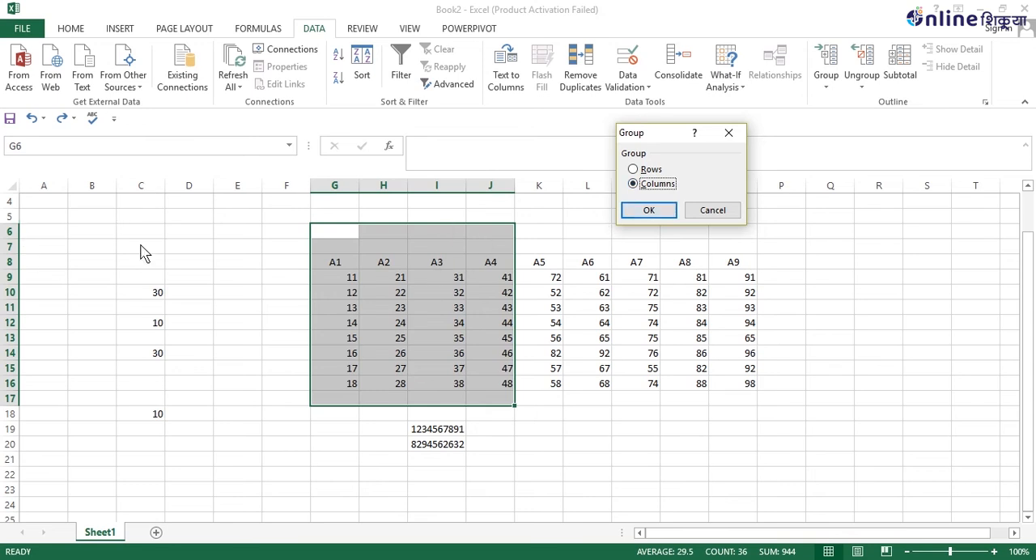
{"action": "left_click", "coordinate": [650, 209]}
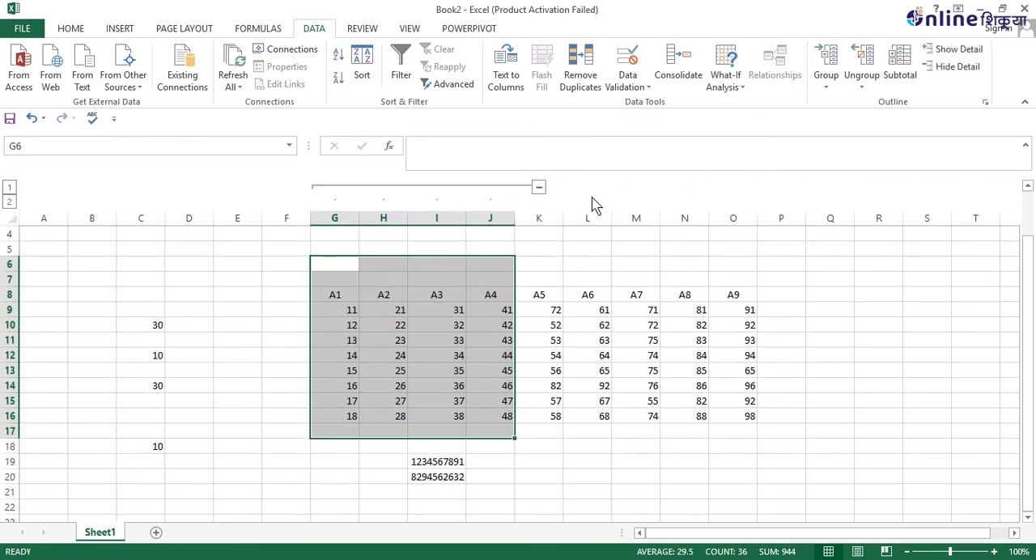
{"action": "left_click", "coordinate": [540, 189]}
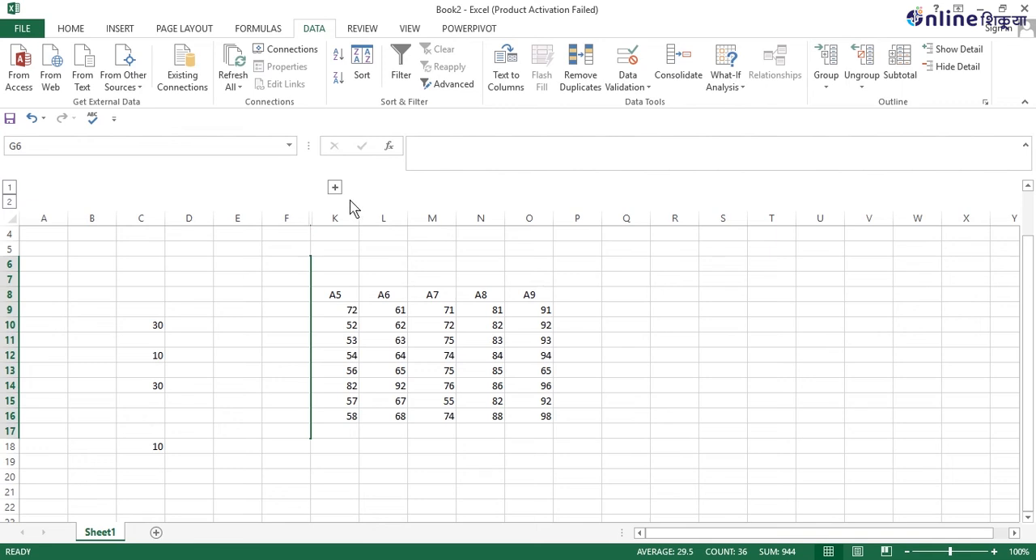
{"action": "left_click", "coordinate": [334, 187]}
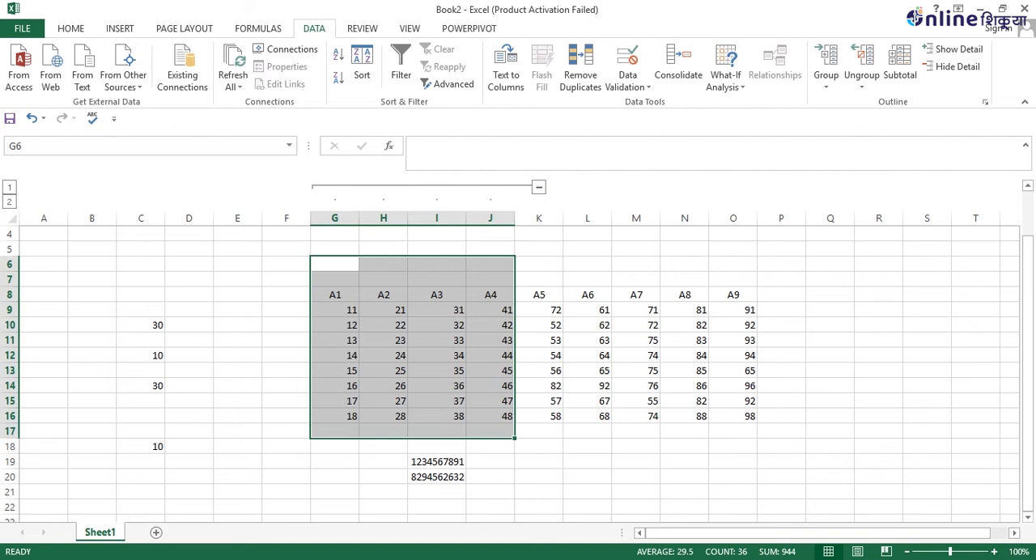
Group the range G9:P12 by rows and collapse the group of rows 9 to 12.
{"action": "left_click_drag", "start_coordinate": [321, 308], "coordinate": [781, 356]}
{"action": "left_click", "coordinate": [827, 81]}
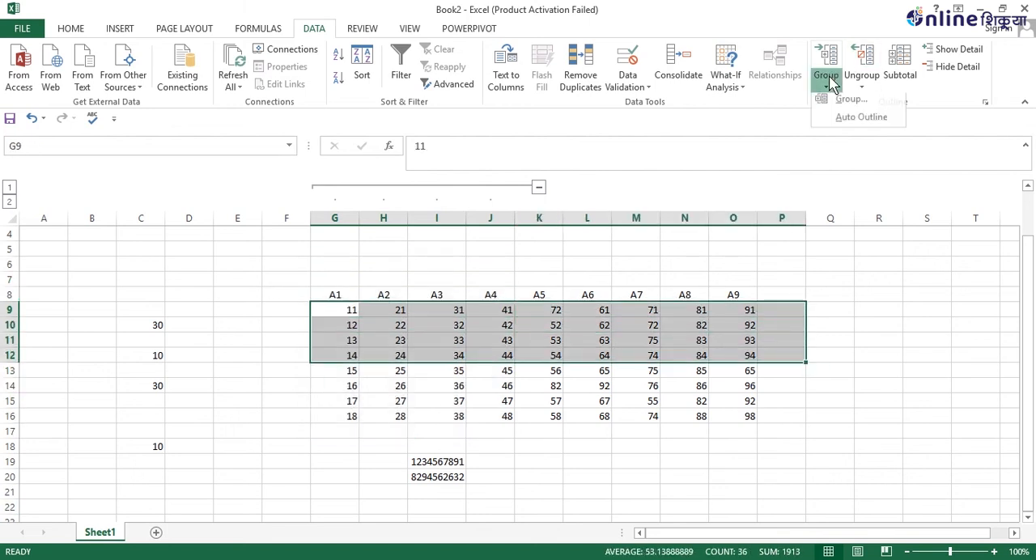
{"action": "left_click", "coordinate": [842, 100]}
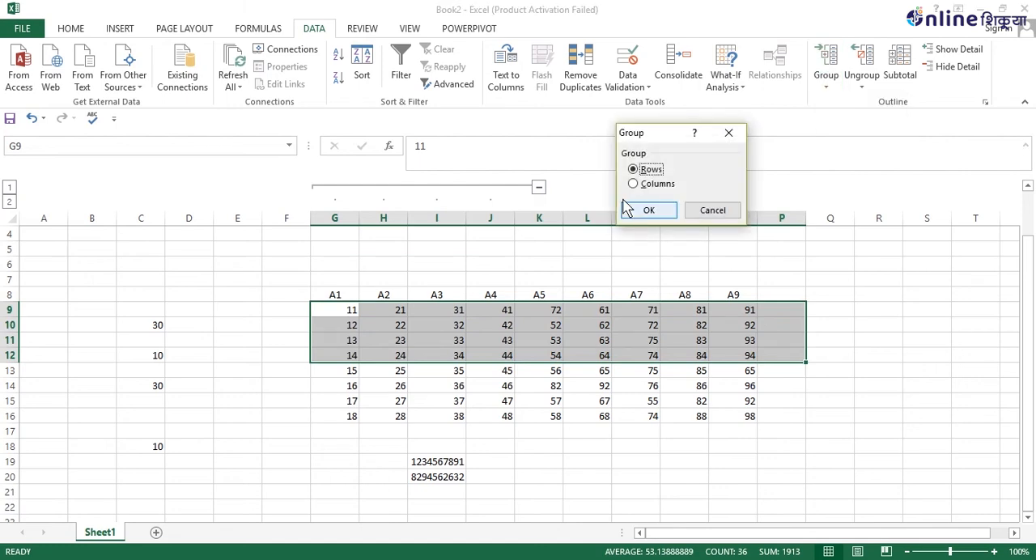
{"action": "left_click", "coordinate": [637, 210]}
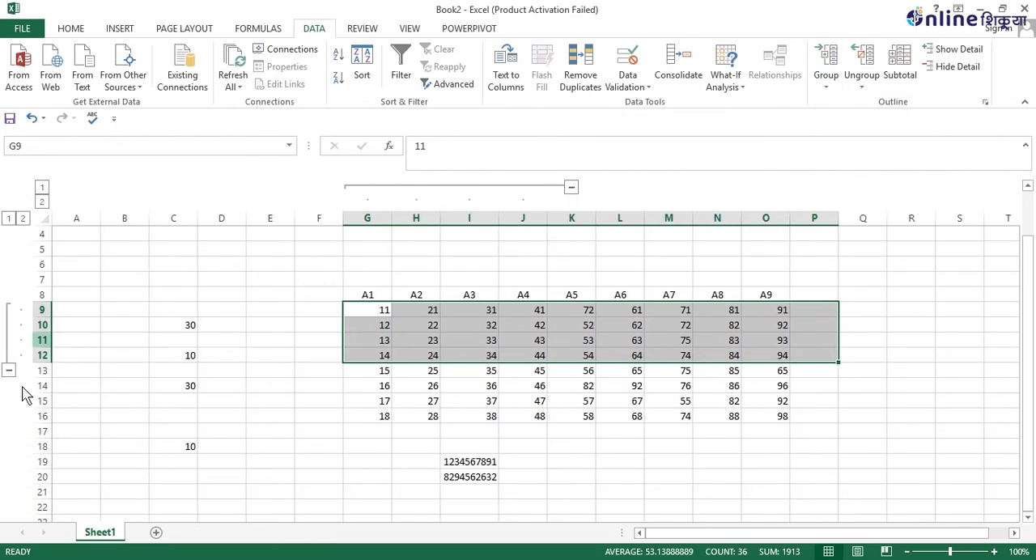
{"action": "left_click", "coordinate": [8, 369]}
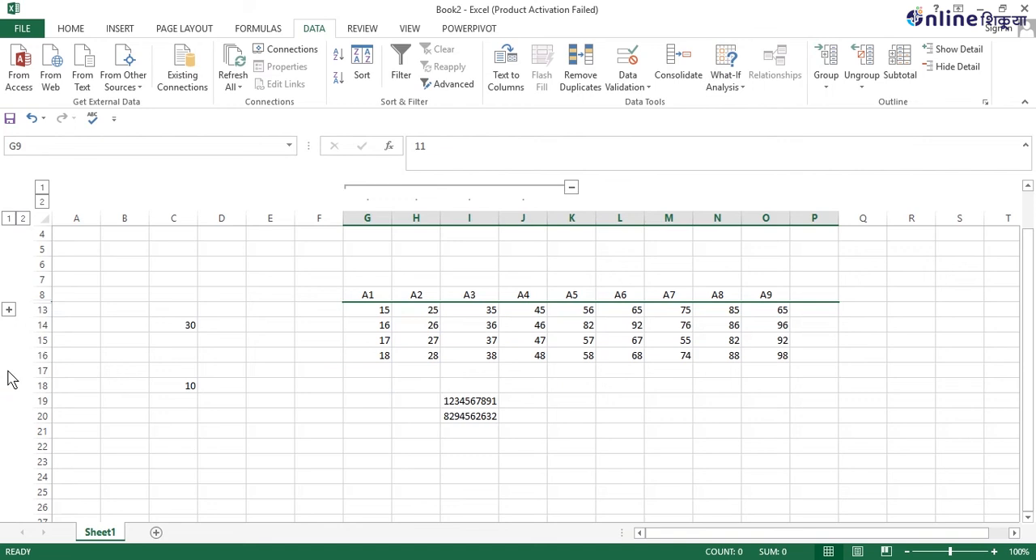
Expand the collapsed group of rows 9 to 12 and ungroup the range G9:P12 by rows.
{"action": "left_click", "coordinate": [8, 310]}
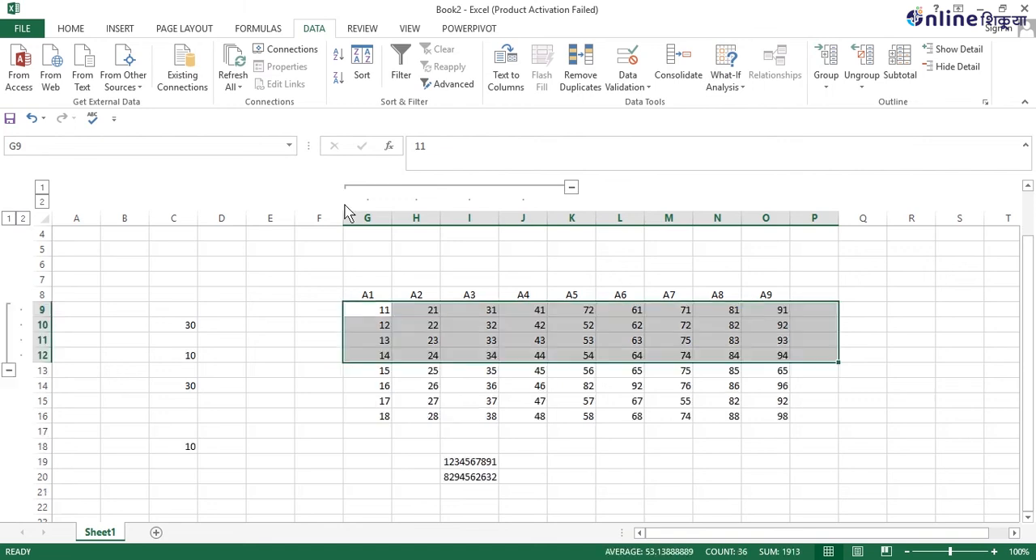
{"action": "left_click", "coordinate": [861, 79]}
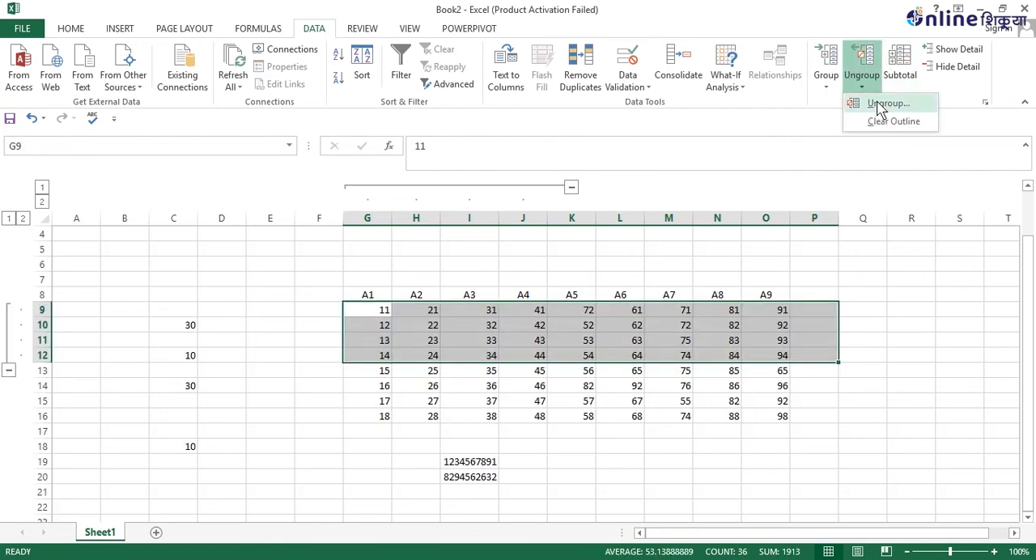
{"action": "left_click", "coordinate": [873, 104]}
{"action": "key", "text": "Return"}
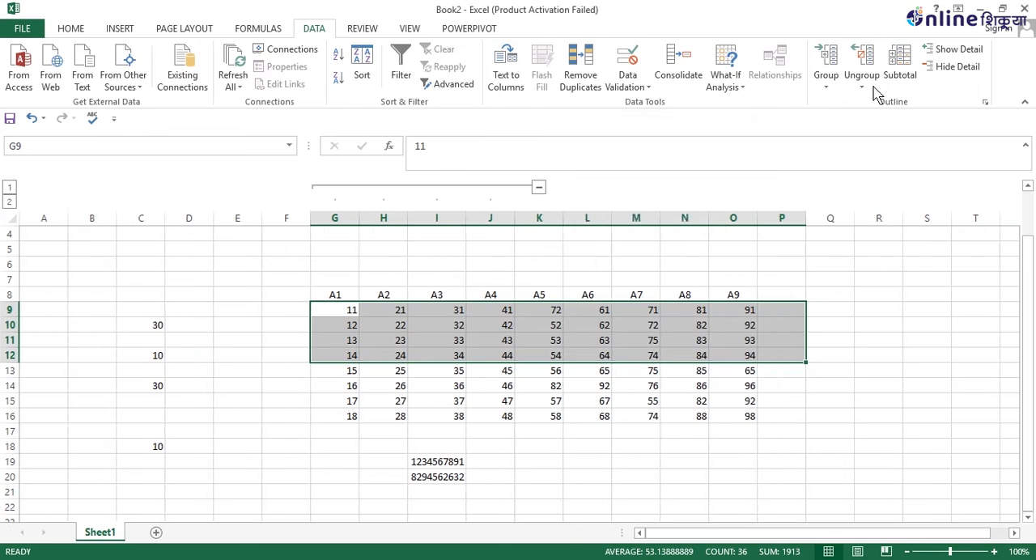
Ungroup the selected range G9:P12 by columns to remove the grouping of columns G to J, and deselect the range.
{"action": "left_click", "coordinate": [874, 95]}
{"action": "left_click", "coordinate": [878, 104]}
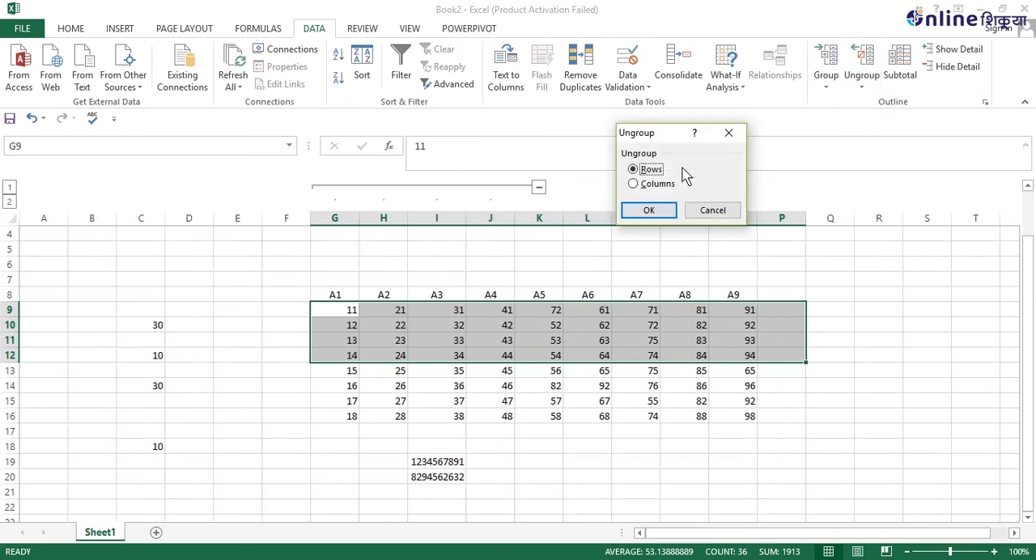
{"action": "left_click", "coordinate": [670, 185]}
{"action": "left_click", "coordinate": [649, 210]}
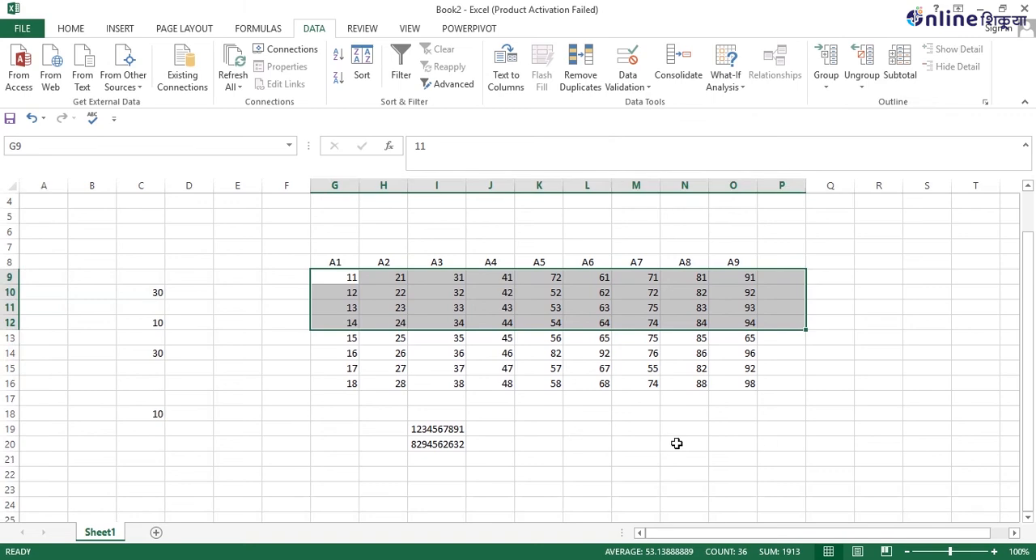
{"action": "left_click", "coordinate": [677, 444]}
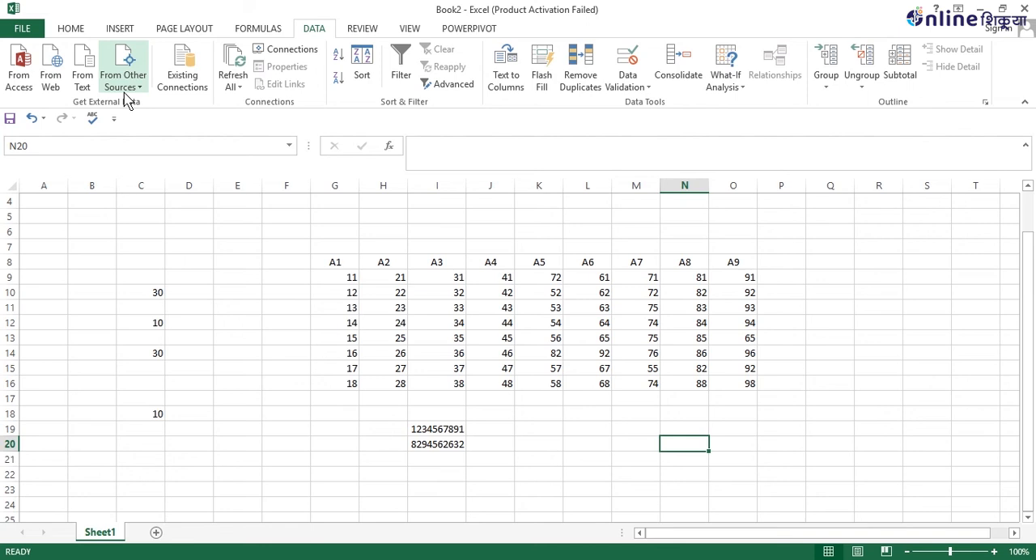
{"action": "left_click", "coordinate": [74, 32]}
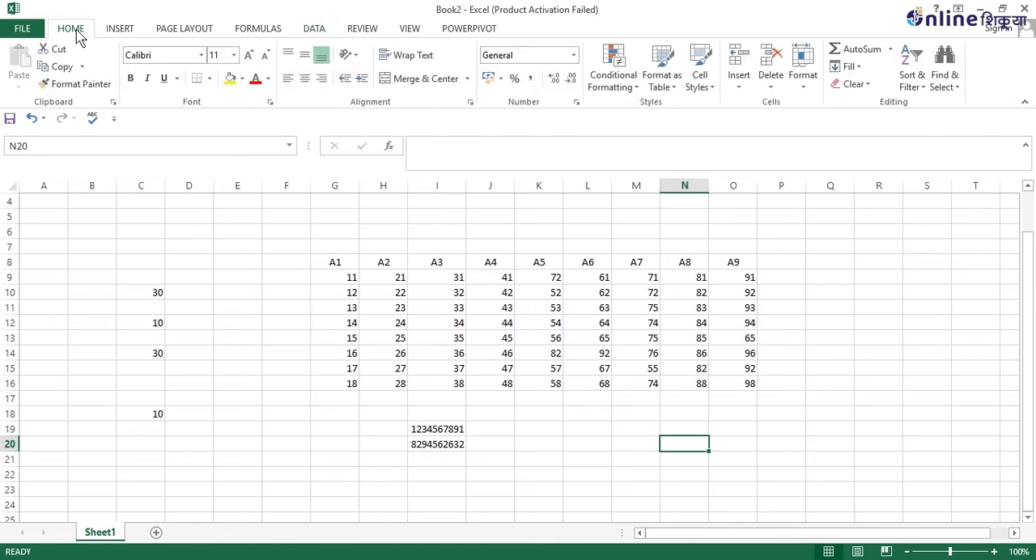
{"action": "left_click", "coordinate": [157, 244]}
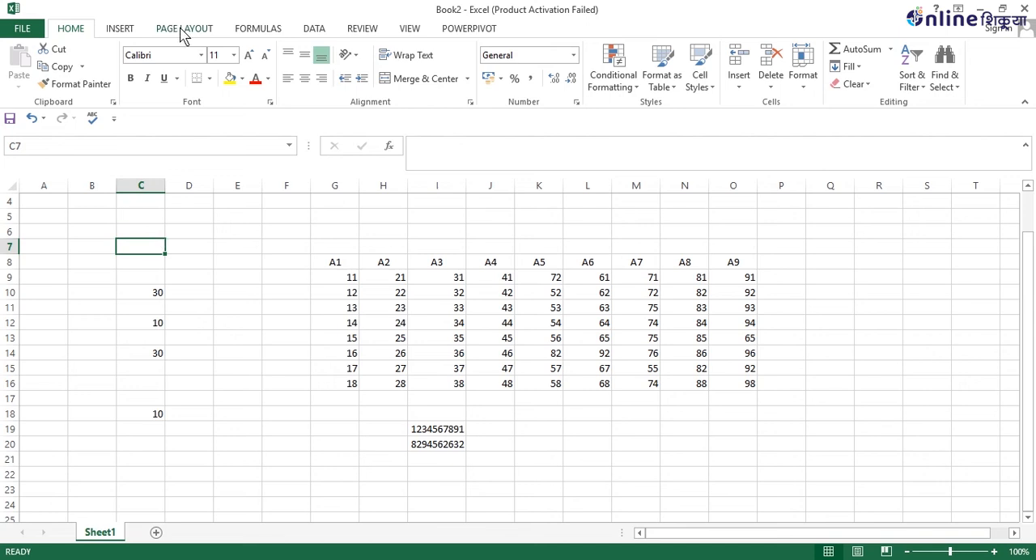
{"action": "left_click", "coordinate": [315, 30]}
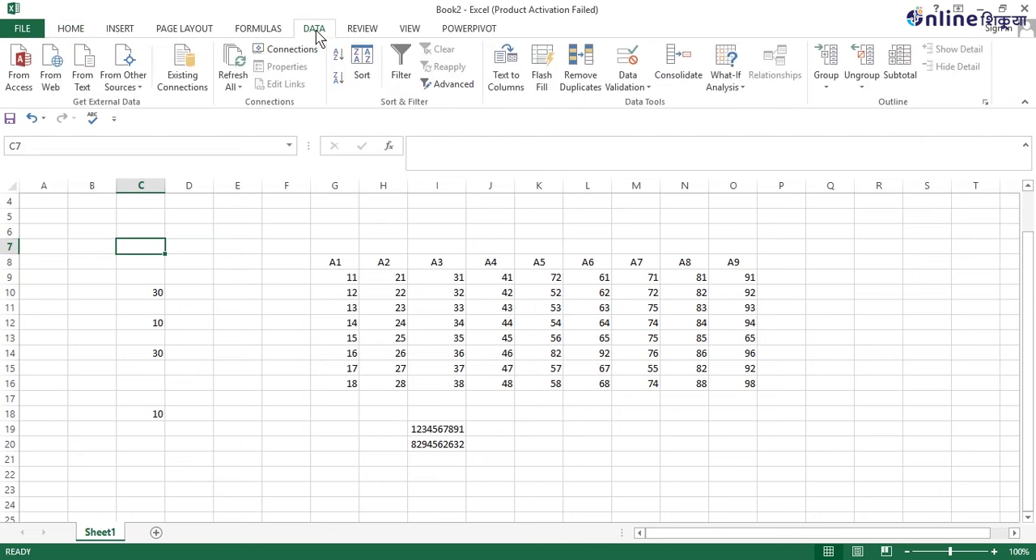